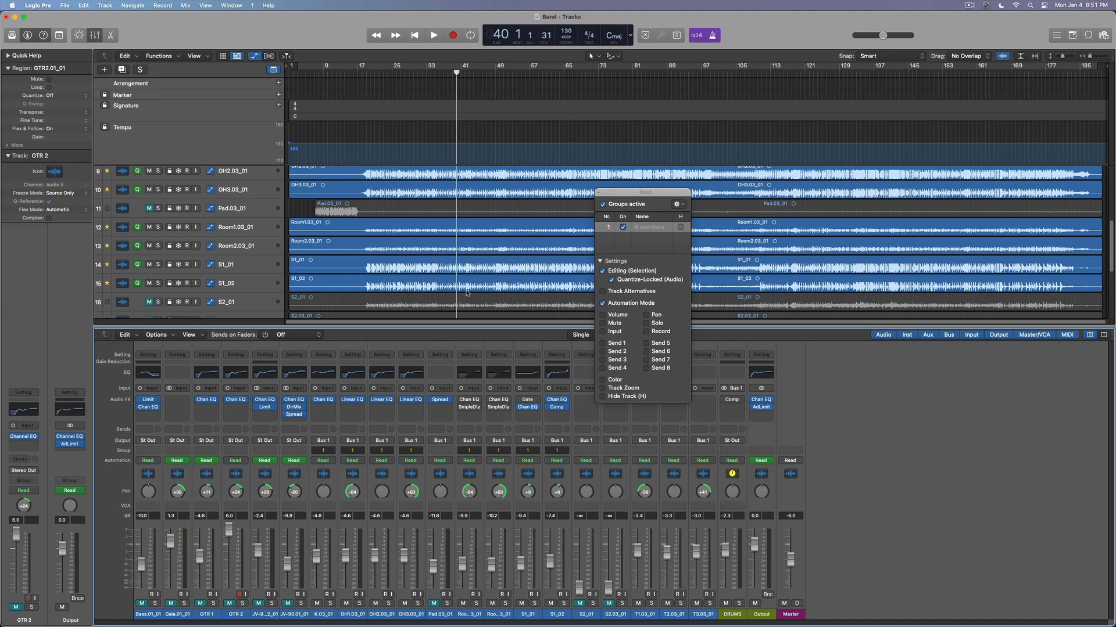
Hide the mixer, play the song from bar 24, toggle the metronome during playback, and stop.
{"action": "key", "text": "x"}
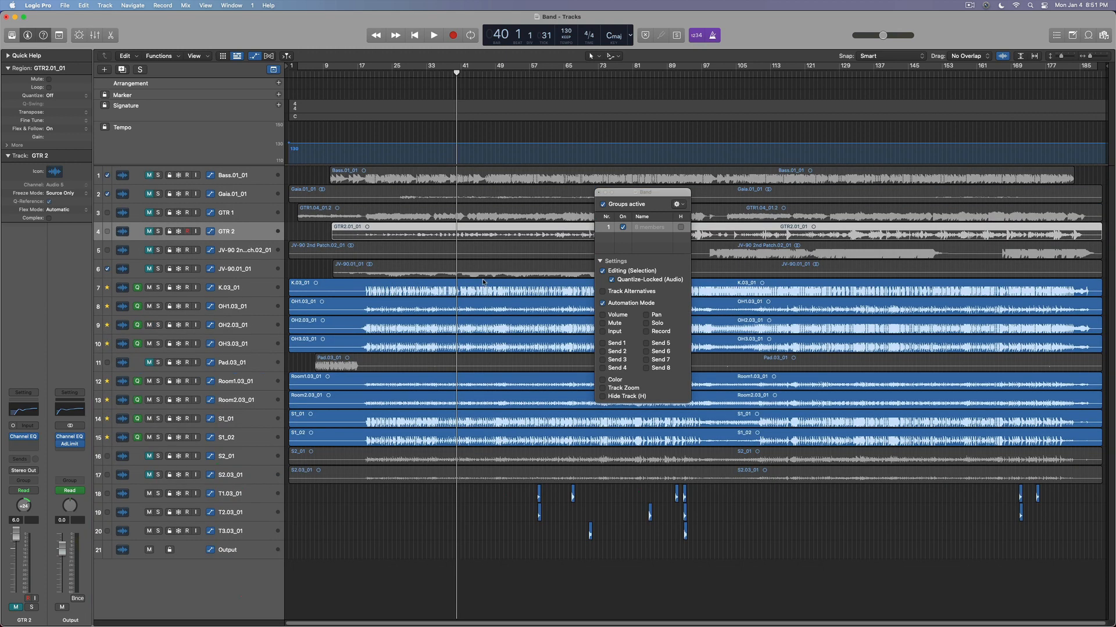
{"action": "left_click", "coordinate": [418, 72]}
{"action": "left_click_drag", "start_coordinate": [418, 72], "coordinate": [388, 78]}
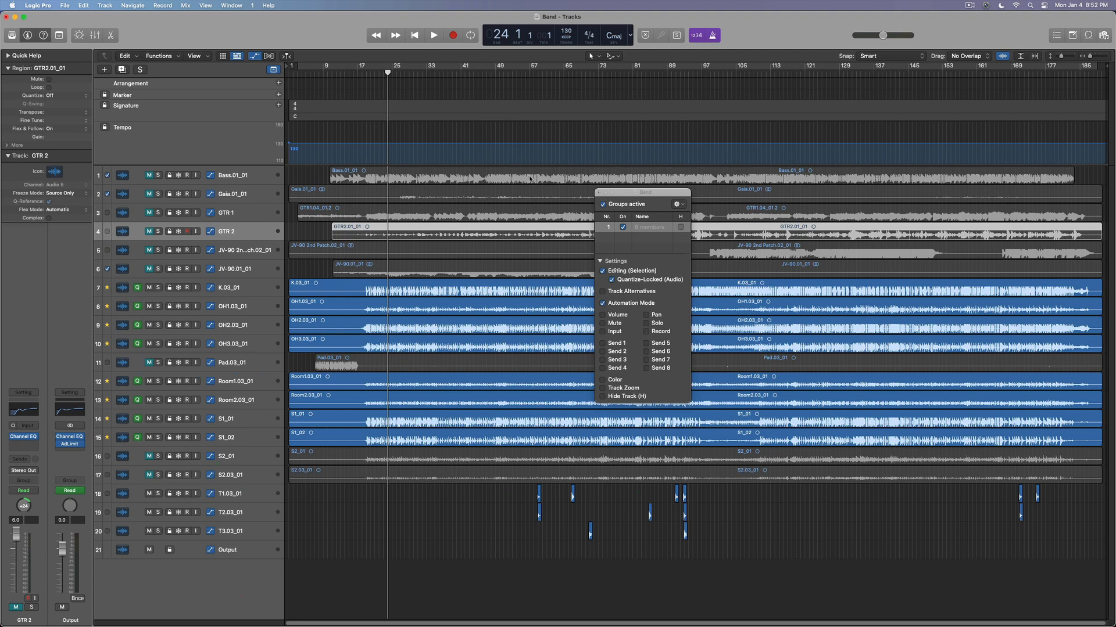
{"action": "key", "text": "space"}
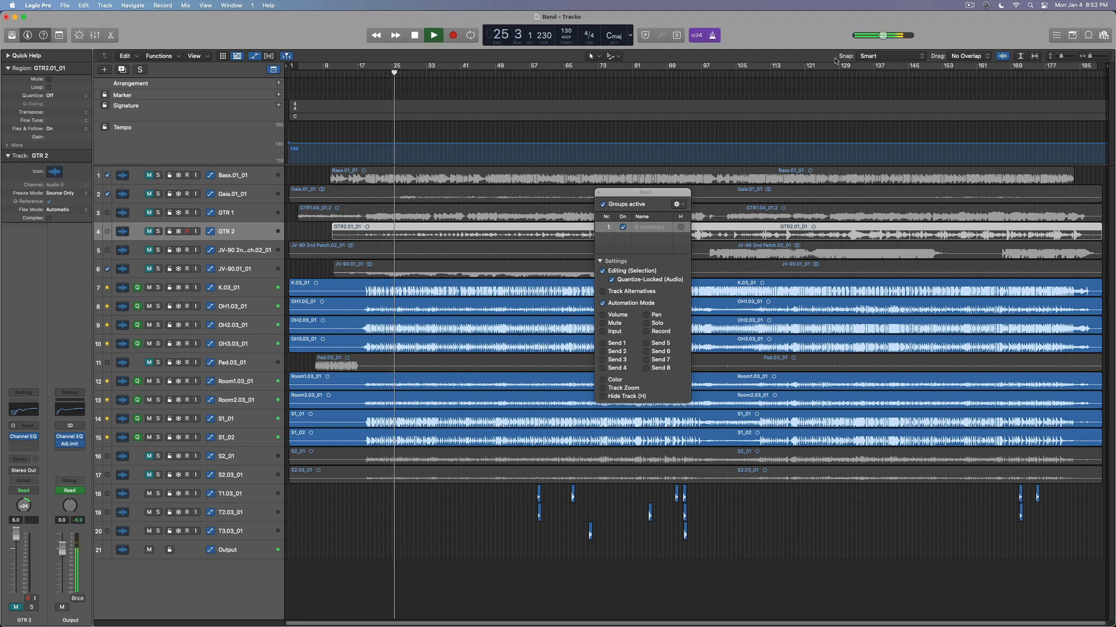
{"action": "left_click", "coordinate": [711, 37]}
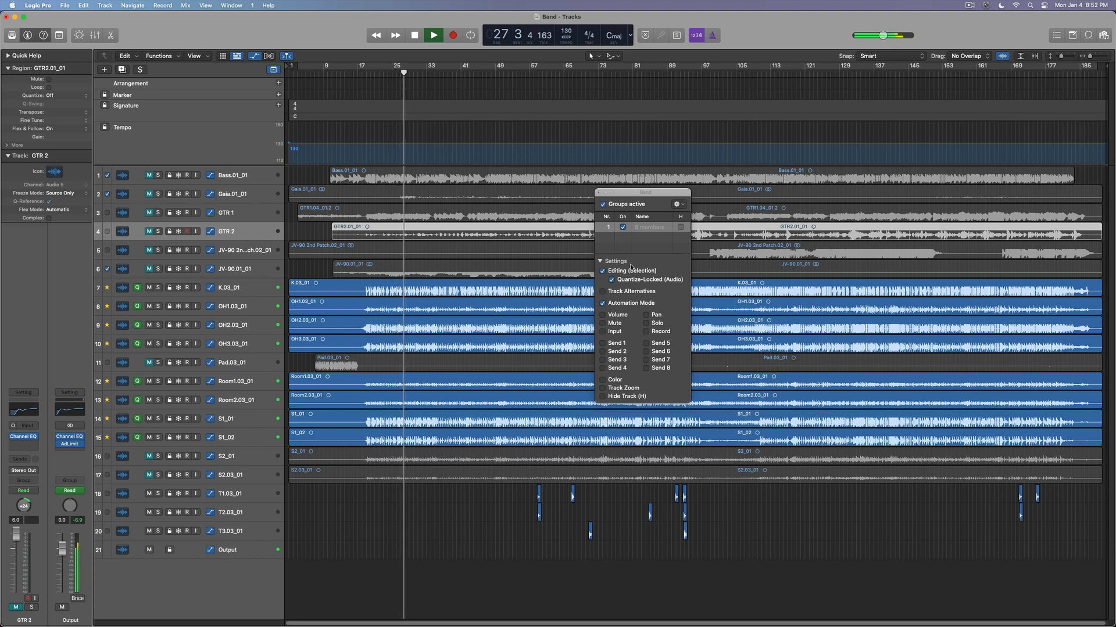
{"action": "key", "text": "space"}
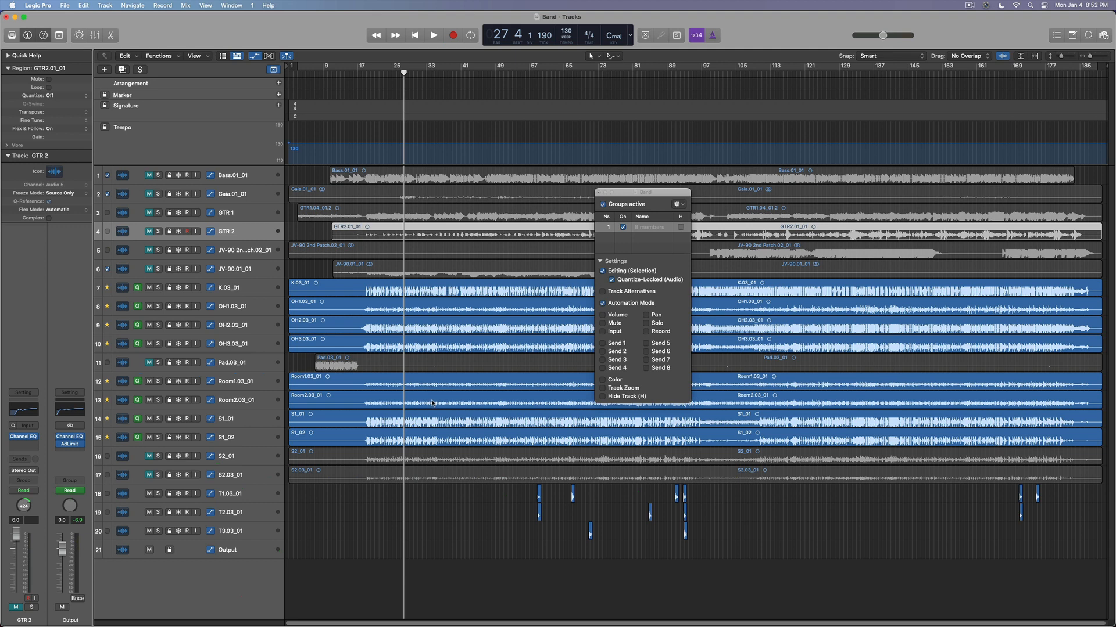
Close the floating group settings window of the mixer and return to the full track view.
{"action": "key", "text": "x"}
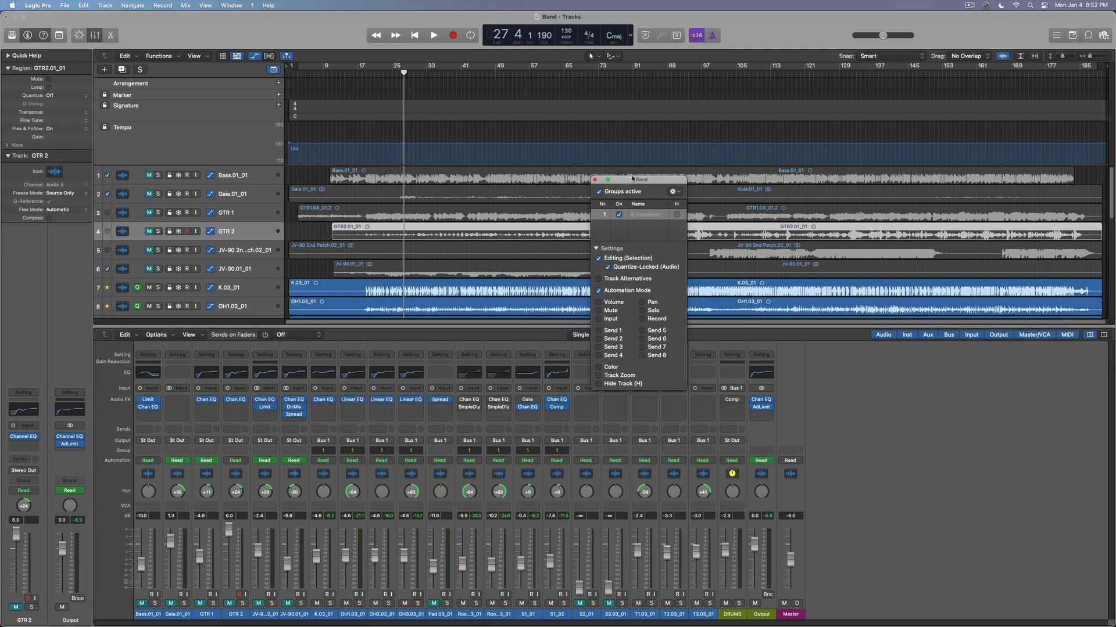
{"action": "left_click_drag", "start_coordinate": [634, 193], "coordinate": [630, 177]}
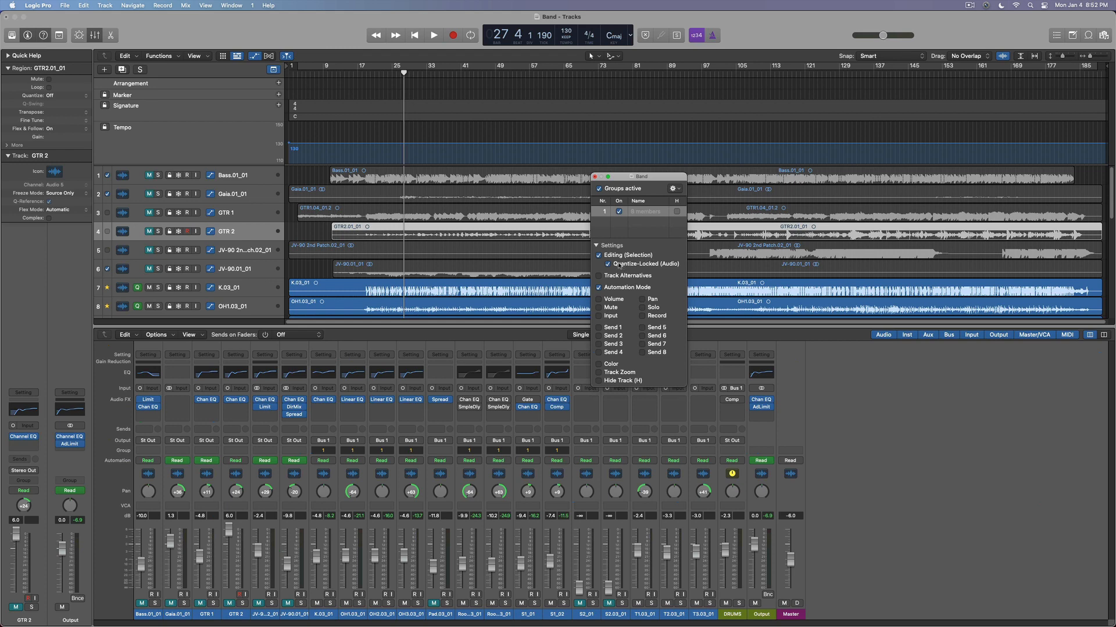
{"action": "left_click", "coordinate": [594, 177]}
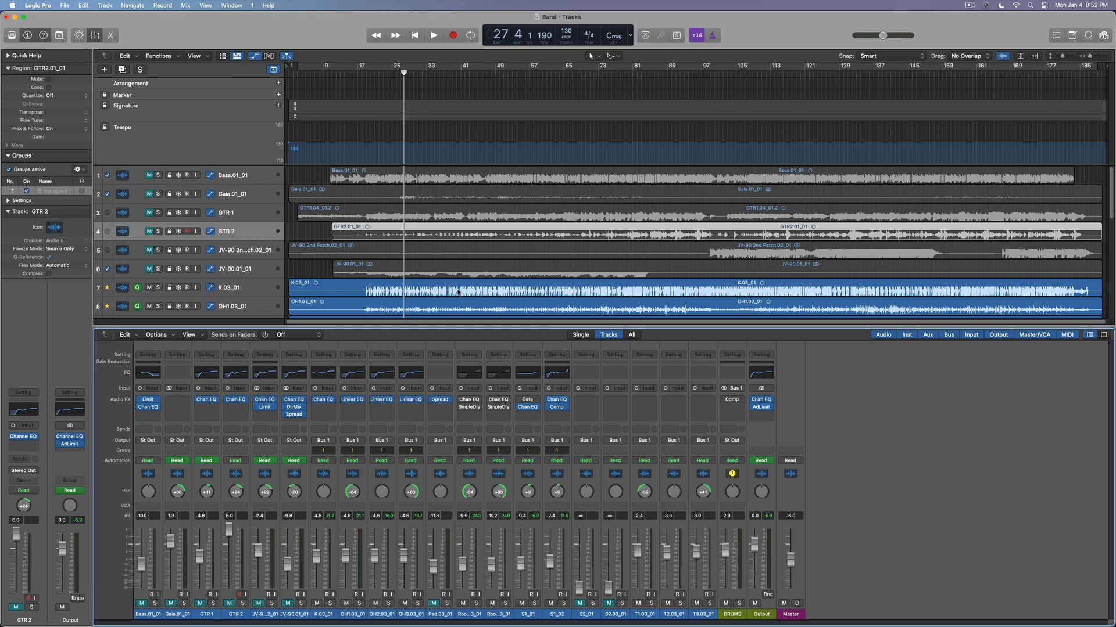
{"action": "key", "text": "x"}
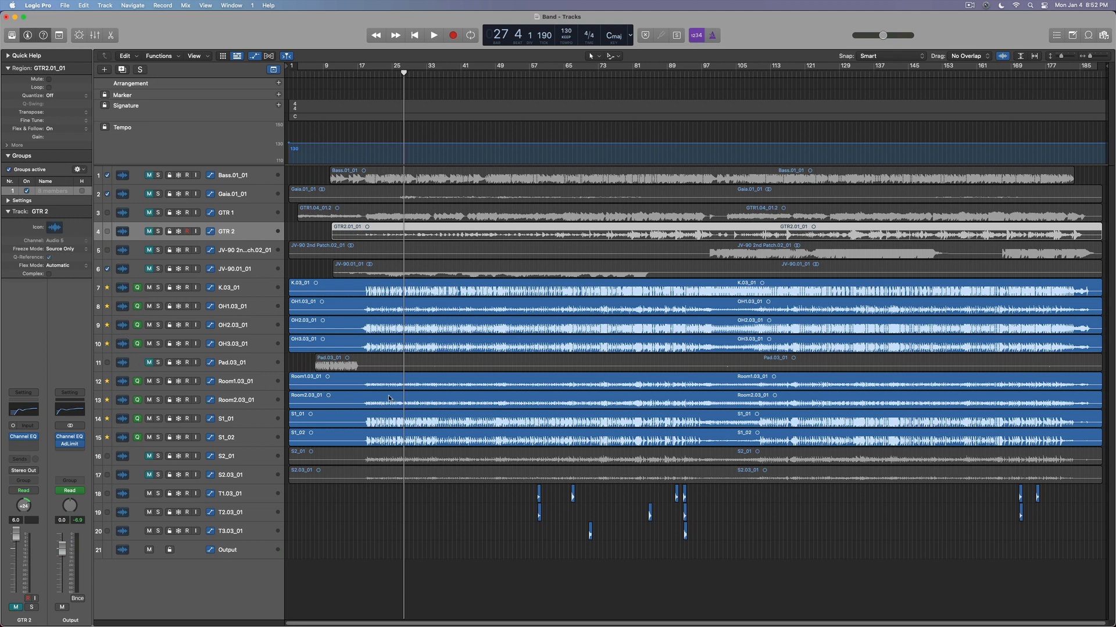
Quantize the eight grouped drum regions to 1/16 Note and listen to the result from around bar 25.
{"action": "left_click", "coordinate": [396, 72]}
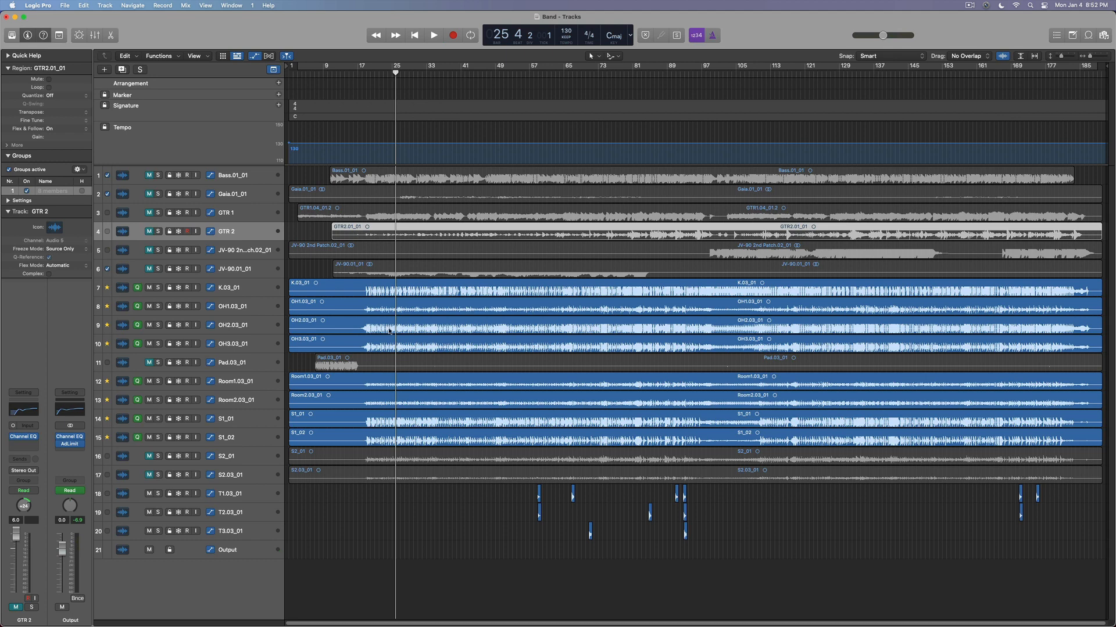
{"action": "left_click", "coordinate": [371, 291]}
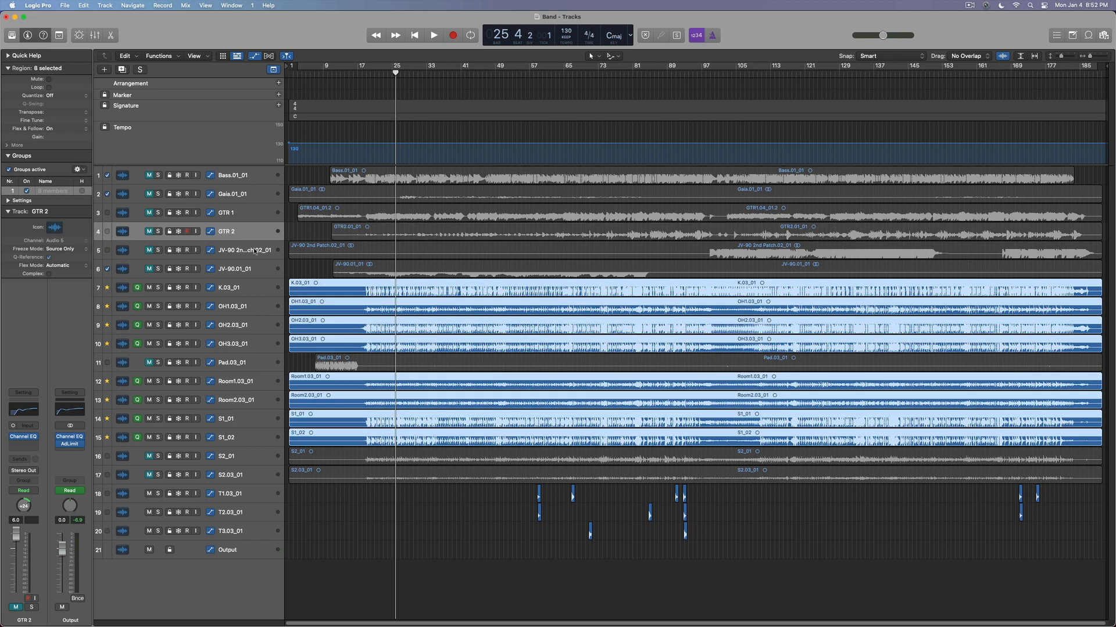
{"action": "left_click", "coordinate": [61, 96]}
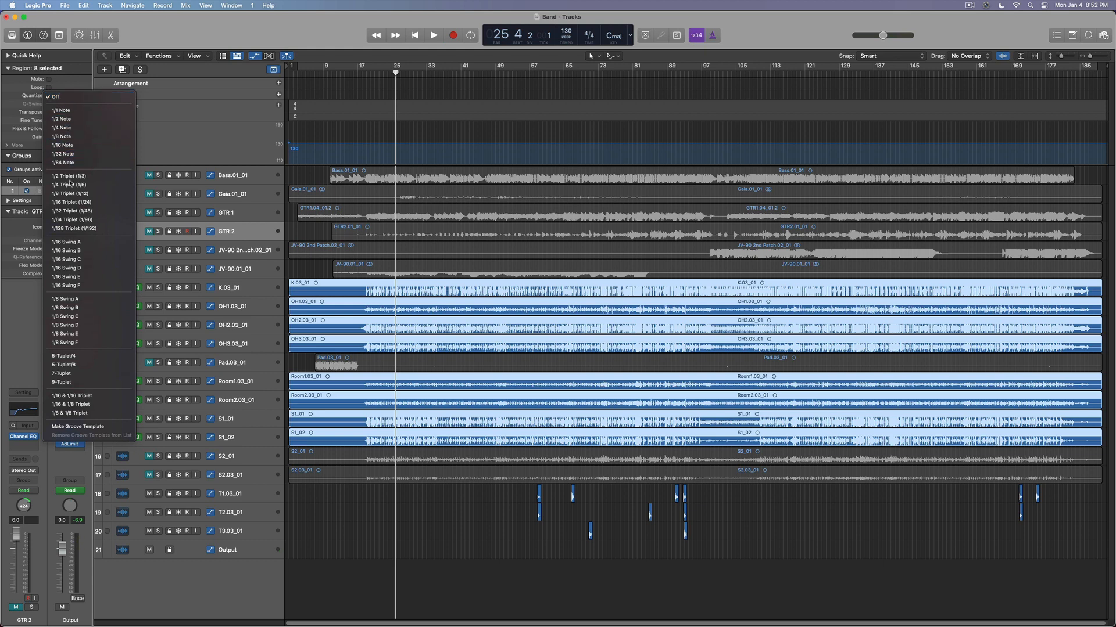
{"action": "left_click", "coordinate": [77, 146]}
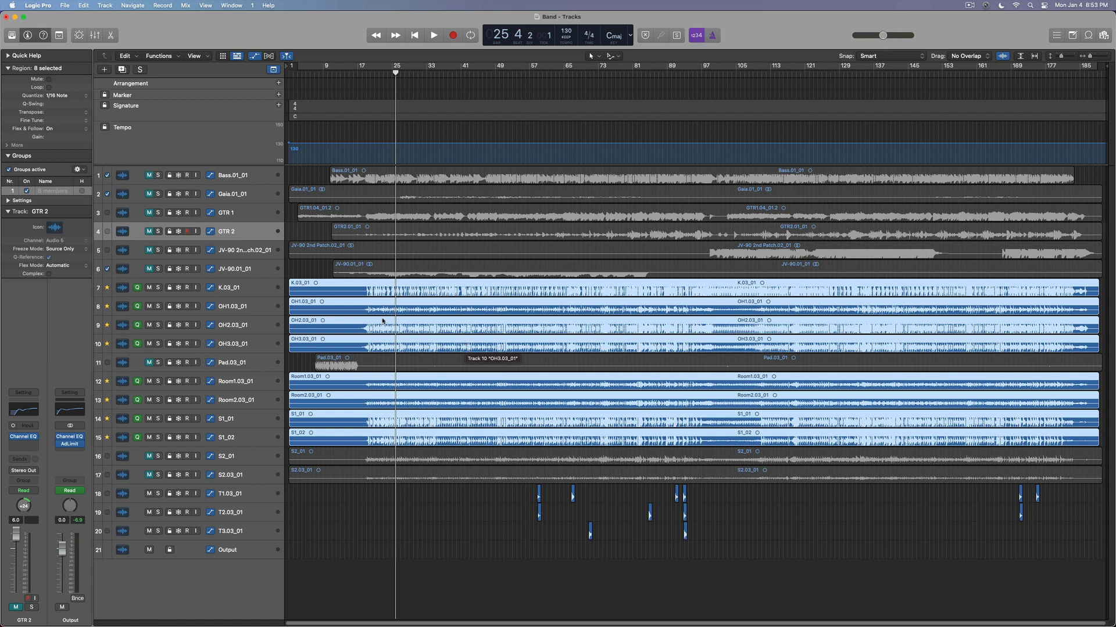
{"action": "key", "text": "space"}
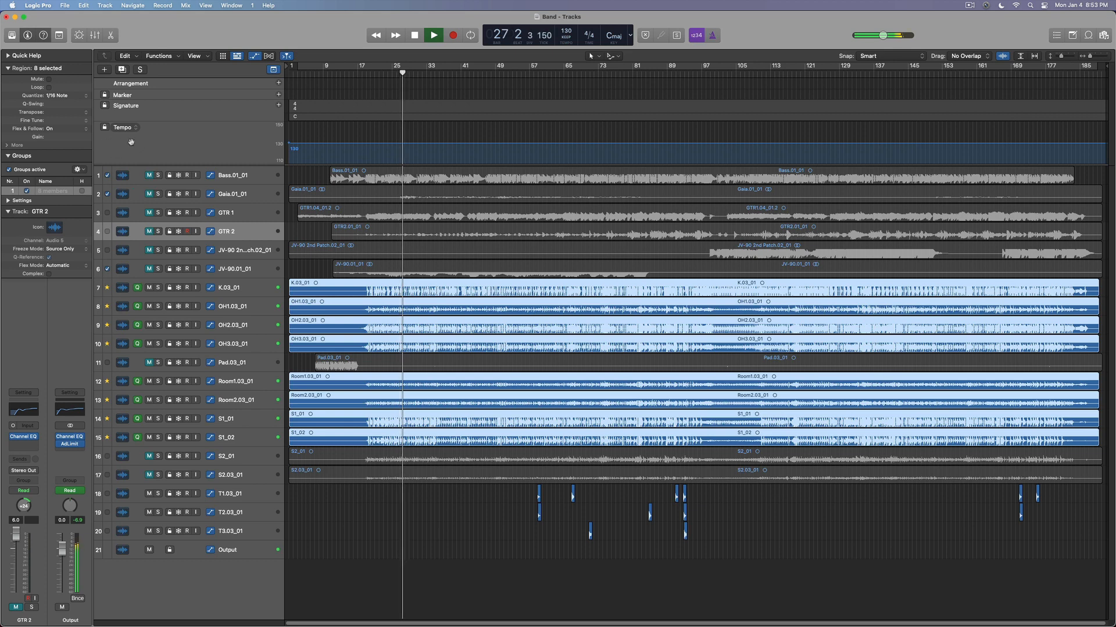
{"action": "key", "text": "space"}
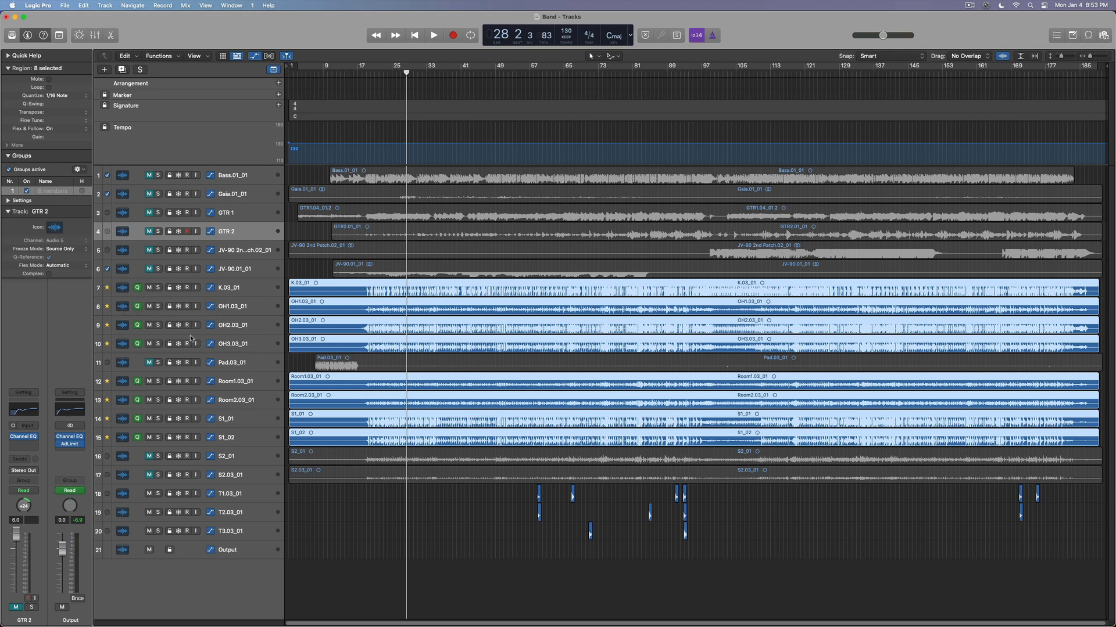
{"action": "key", "text": "x"}
{"action": "scroll", "coordinate": [569, 254], "scroll_direction": "down", "scroll_amount": 5}
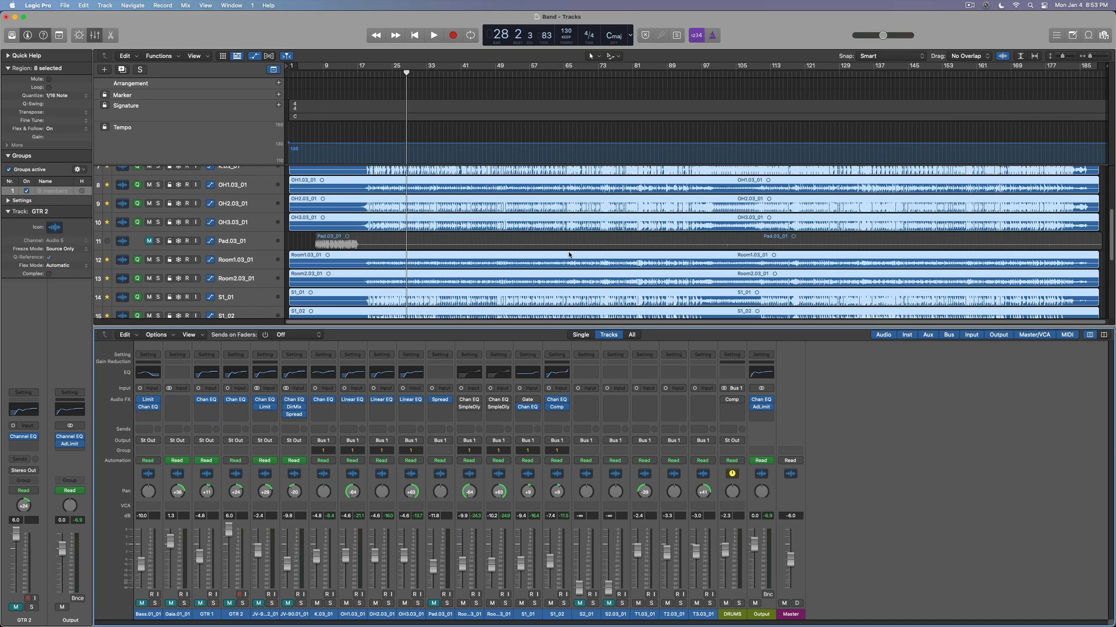
{"action": "scroll", "coordinate": [569, 255], "scroll_direction": "up", "scroll_amount": 2}
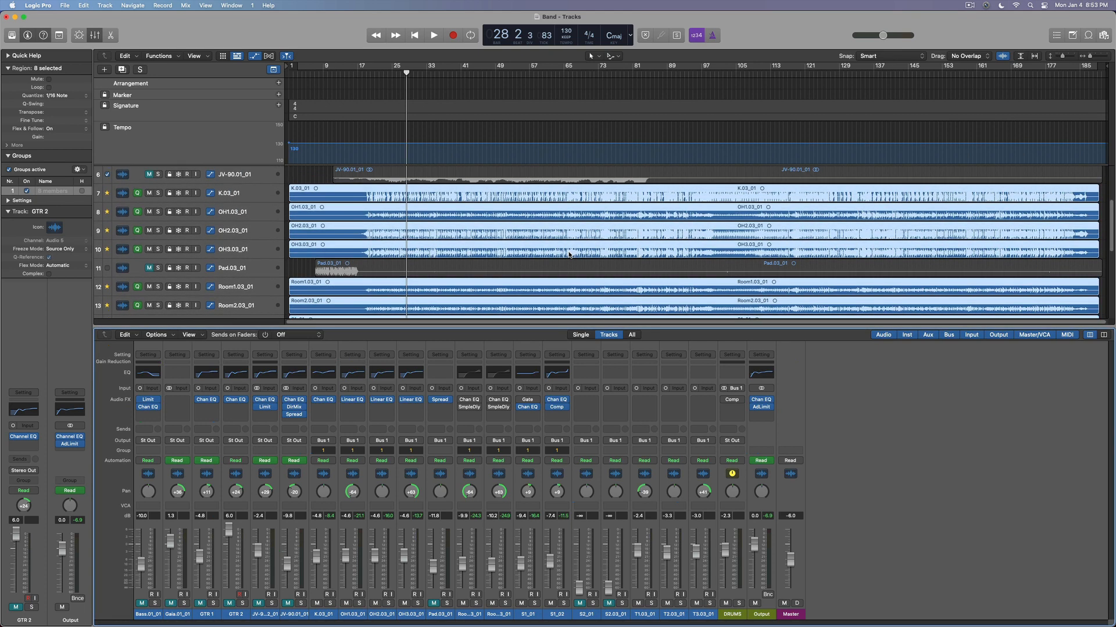
{"action": "scroll", "coordinate": [568, 254], "scroll_direction": "down", "scroll_amount": 2}
{"action": "scroll", "coordinate": [568, 254], "scroll_direction": "up", "scroll_amount": 2}
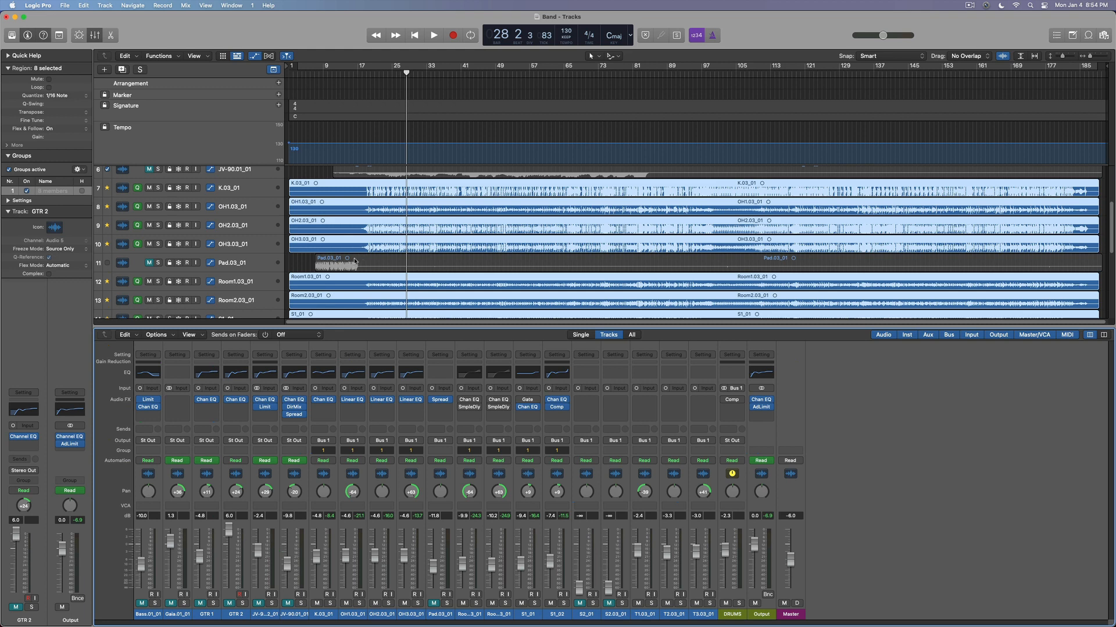
Undo the 1/16 Note quantization of the grouped drum regions and deselect them.
{"action": "key", "text": "x"}
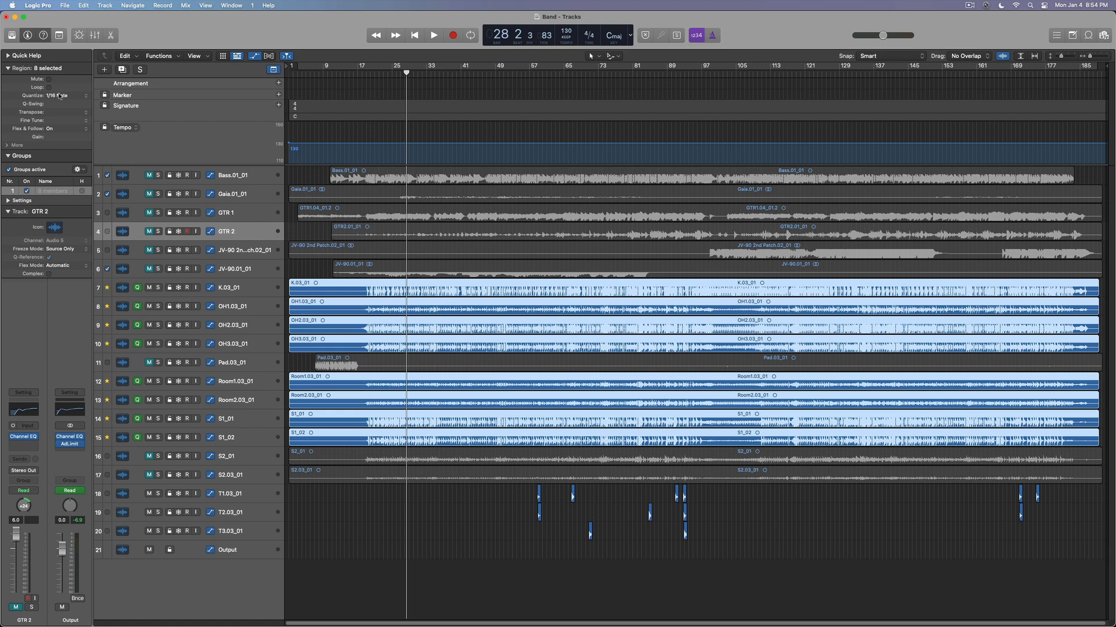
{"action": "key", "text": "super+z"}
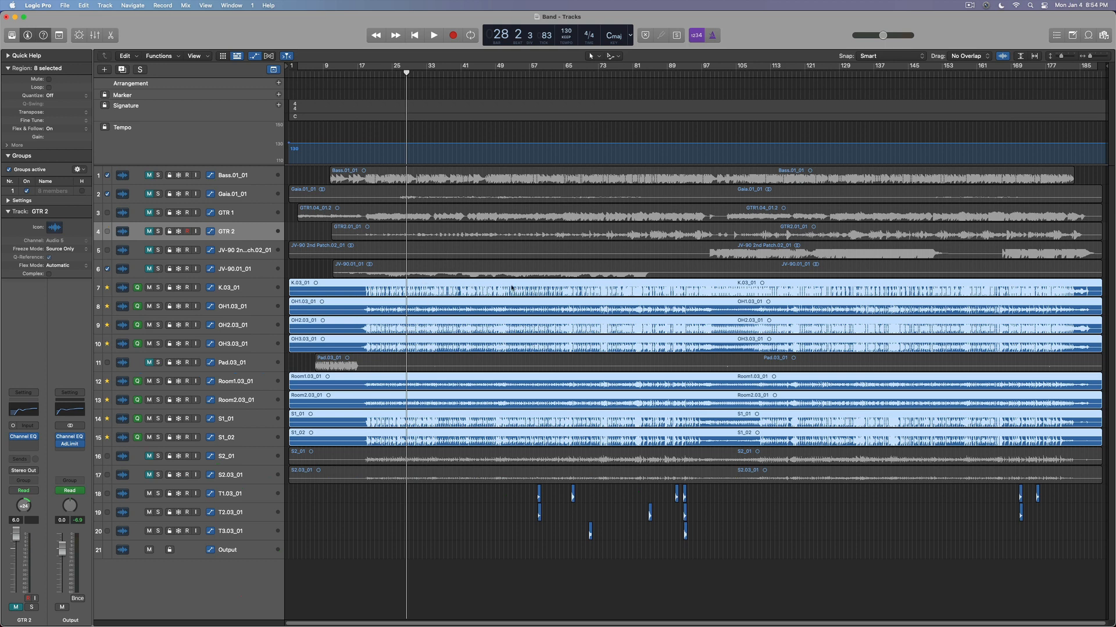
{"action": "left_click", "coordinate": [433, 494]}
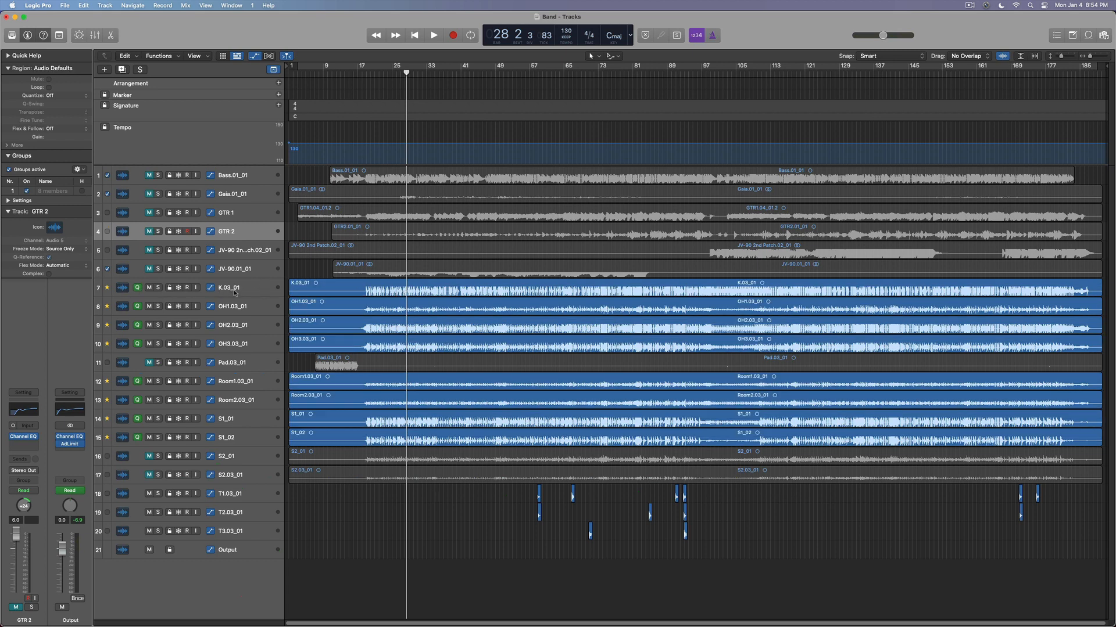
{"action": "left_click", "coordinate": [426, 288]}
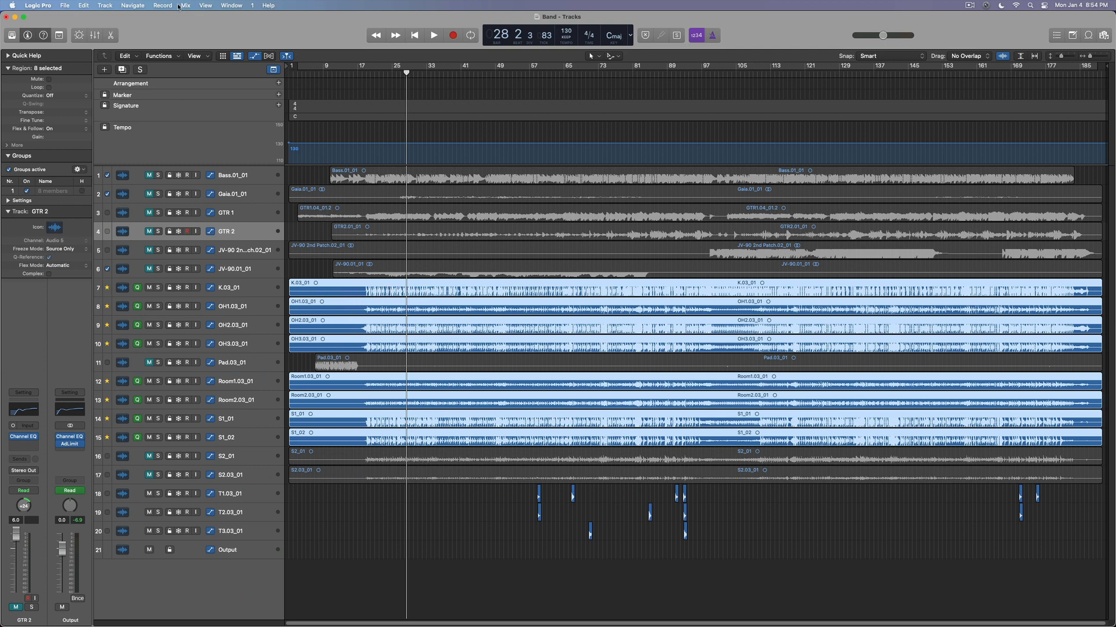
{"action": "key", "text": "ctrl+d"}
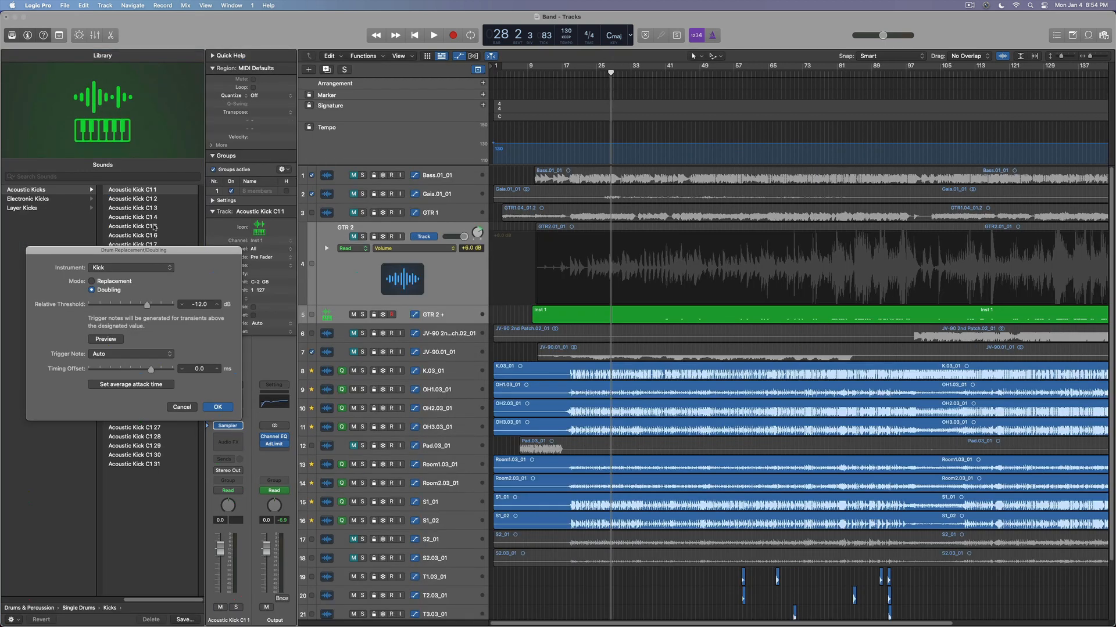
{"action": "left_click_drag", "start_coordinate": [145, 257], "coordinate": [780, 185]}
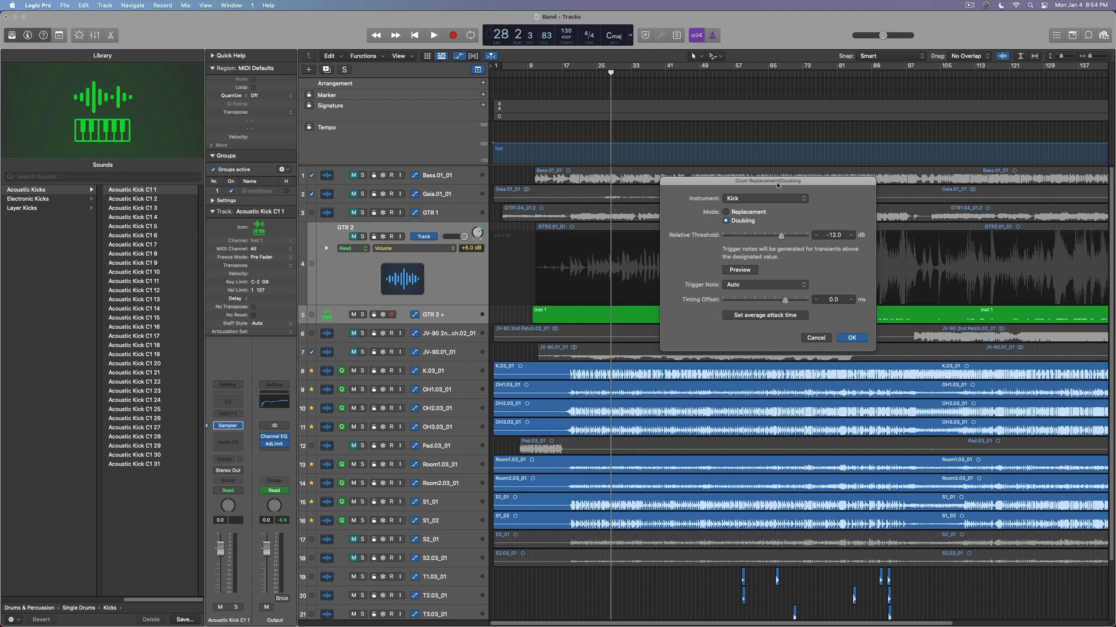
{"action": "left_click", "coordinate": [583, 370]}
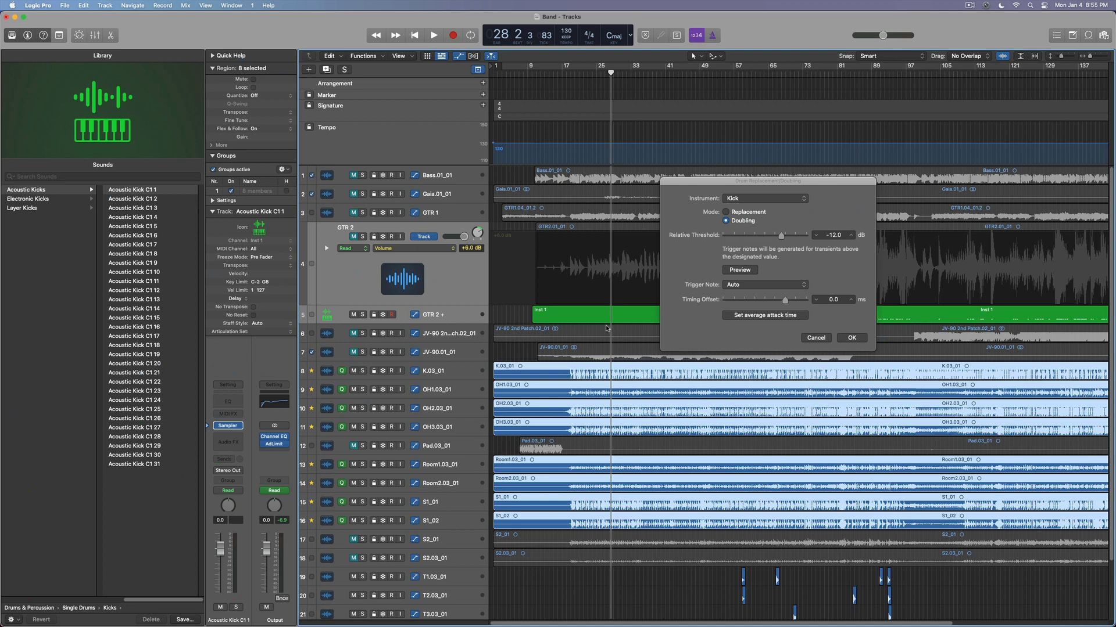
{"action": "left_click", "coordinate": [451, 371]}
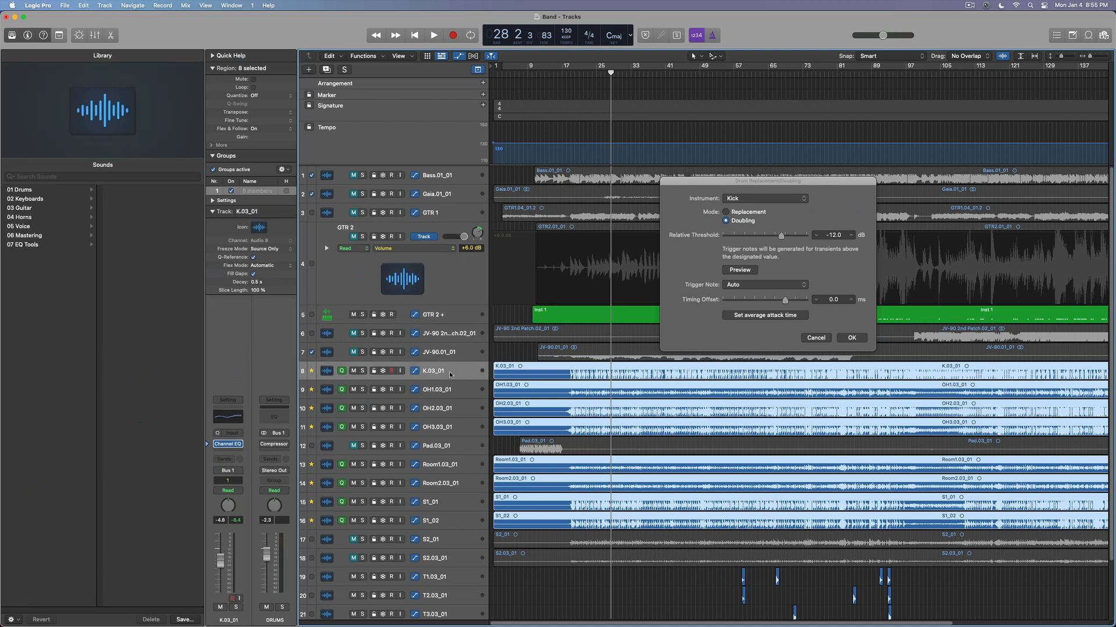
{"action": "left_click", "coordinate": [809, 339]}
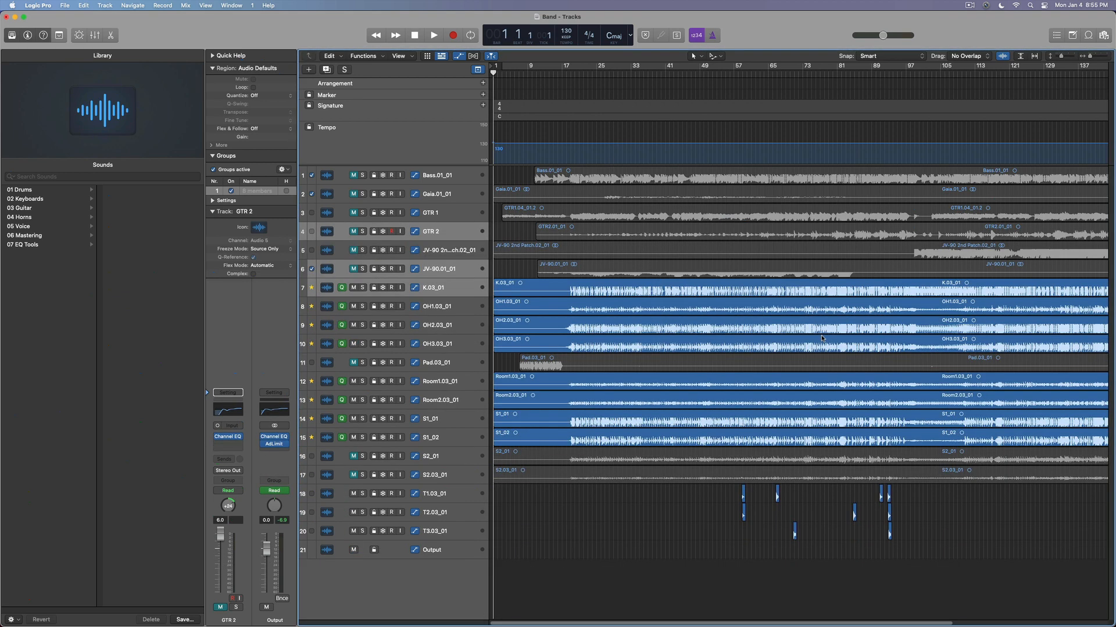
Start Drum Replacement/Doubling on the kick track K.03_01 with Kick as the instrument.
{"action": "left_click", "coordinate": [446, 291]}
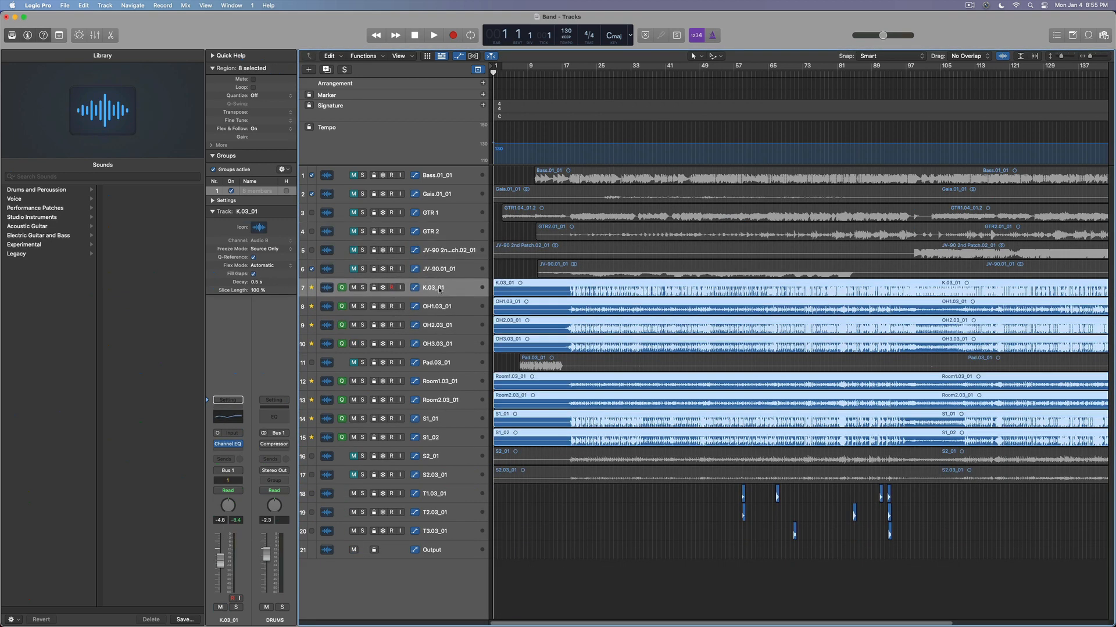
{"action": "key", "text": "ctrl+d"}
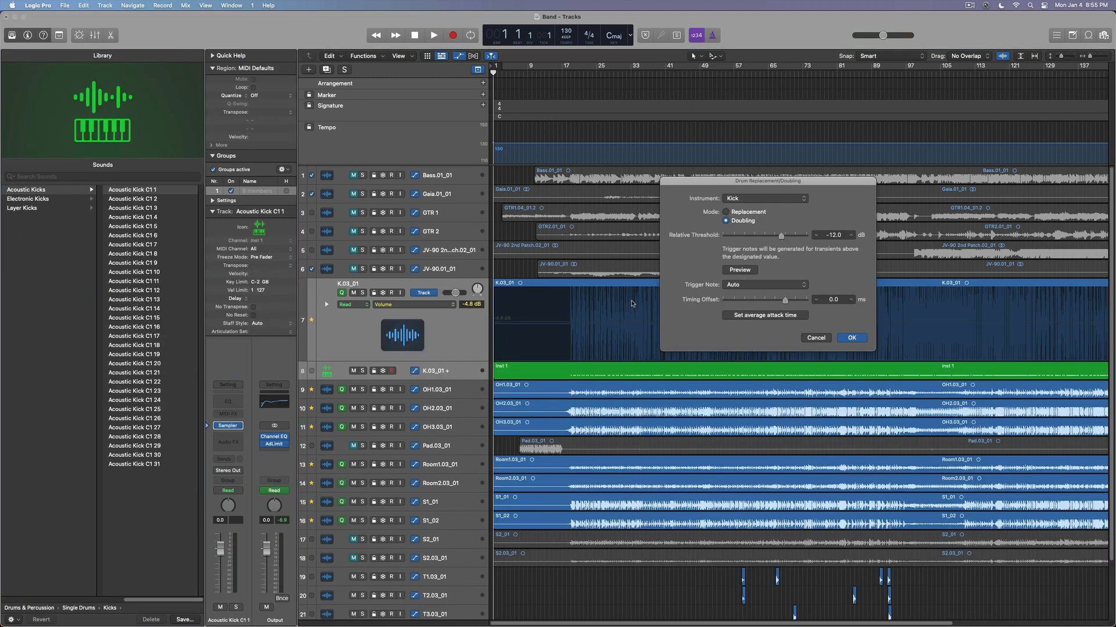
{"action": "left_click", "coordinate": [747, 200]}
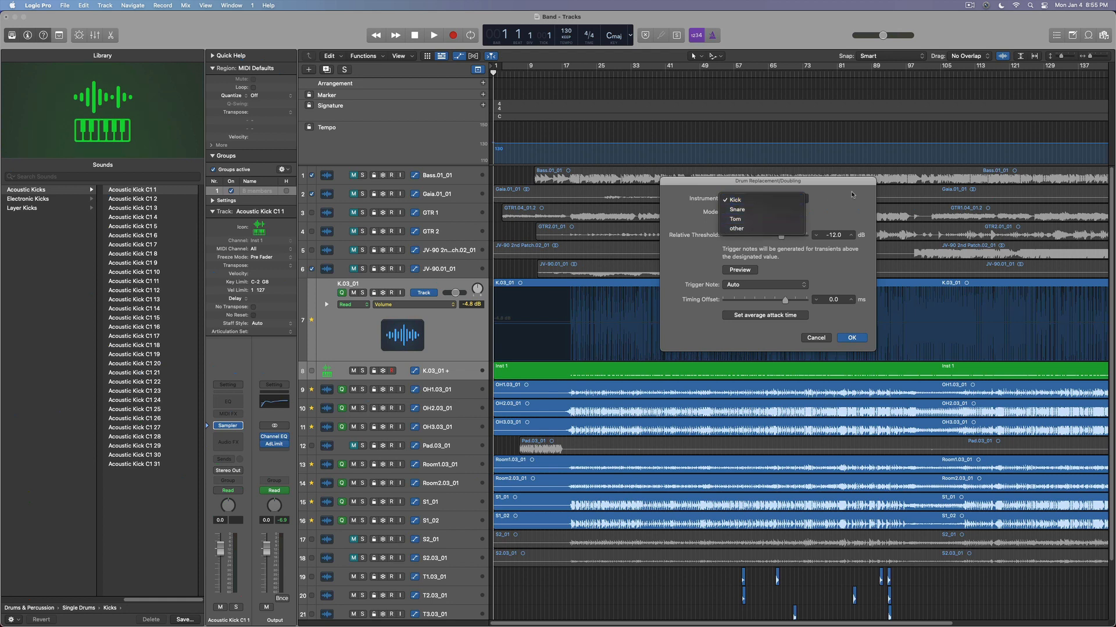
{"action": "left_click", "coordinate": [762, 200]}
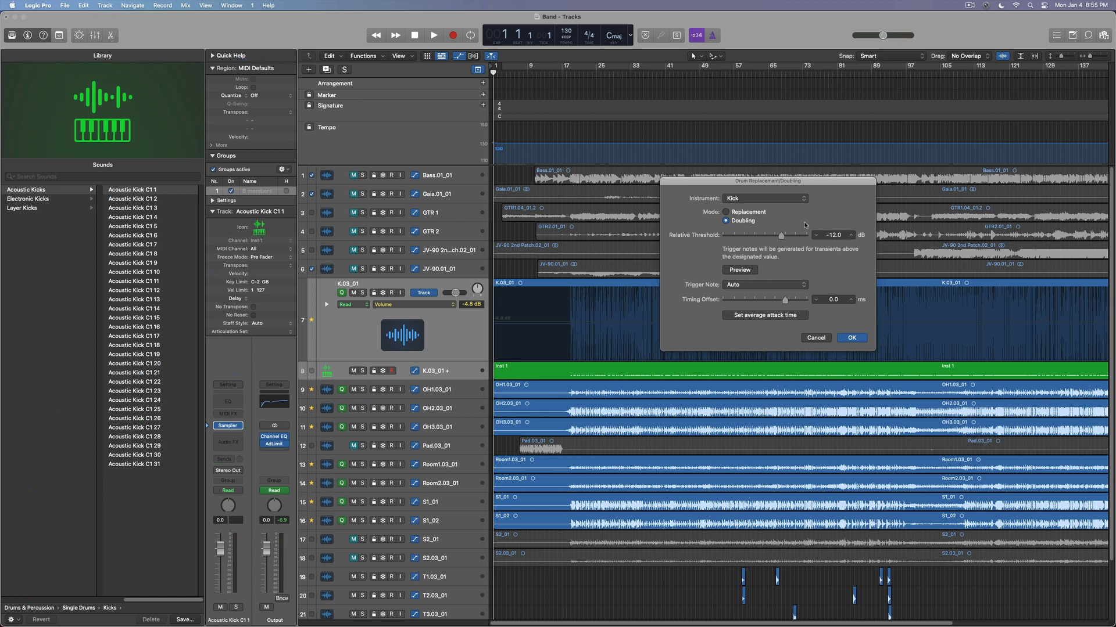
Preview the kick doubling from bar 32, with the kick transients and trigger notes seen close up.
{"action": "left_click", "coordinate": [627, 75]}
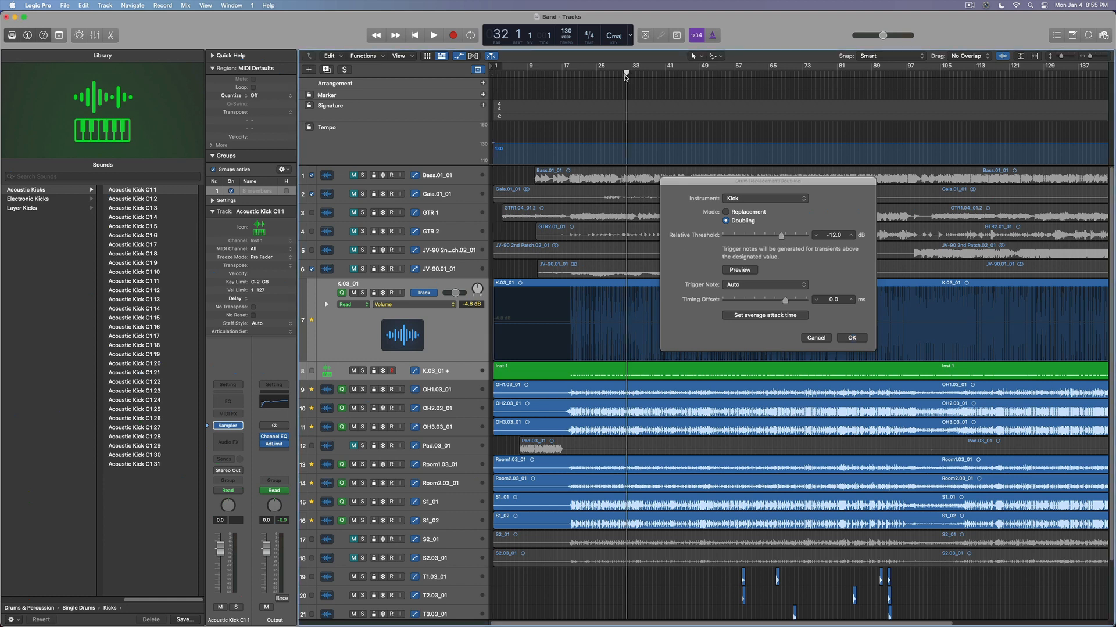
{"action": "key", "text": "super+Right"}
{"action": "key", "text": "super+Right"}
{"action": "key", "text": "super+Right"}
{"action": "key", "text": "super+Right"}
{"action": "key", "text": "super+Right"}
{"action": "key", "text": "super+Right"}
{"action": "key", "text": "super+Right"}
{"action": "key", "text": "super+Right"}
{"action": "key", "text": "super+Right"}
{"action": "key", "text": "super+Right"}
{"action": "key", "text": "super+Right"}
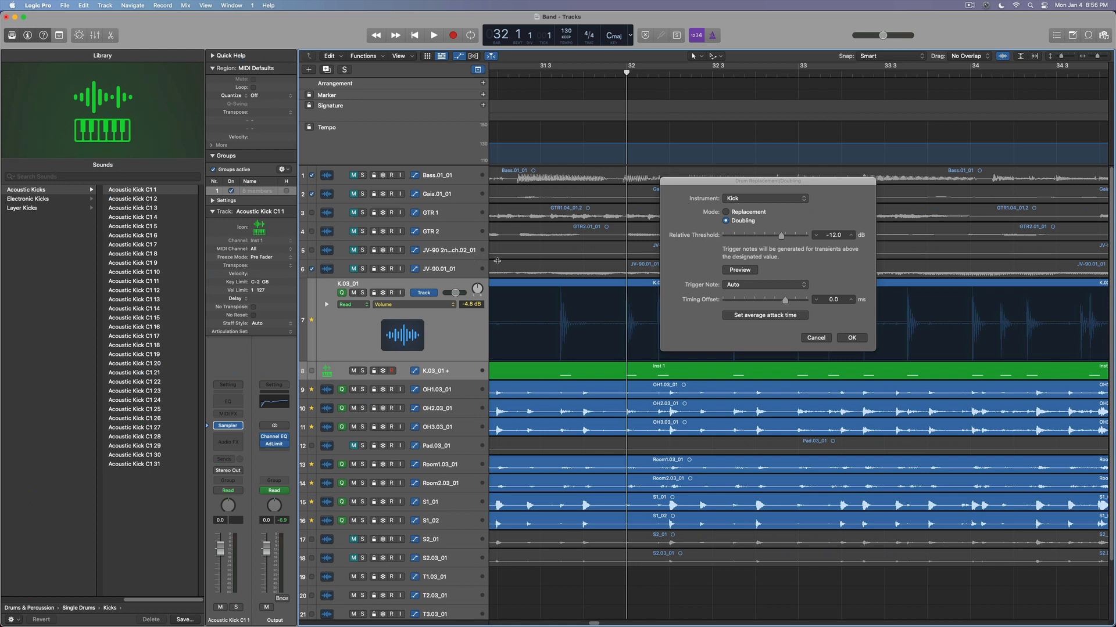
{"action": "left_click", "coordinate": [741, 272]}
{"action": "left_click", "coordinate": [740, 270]}
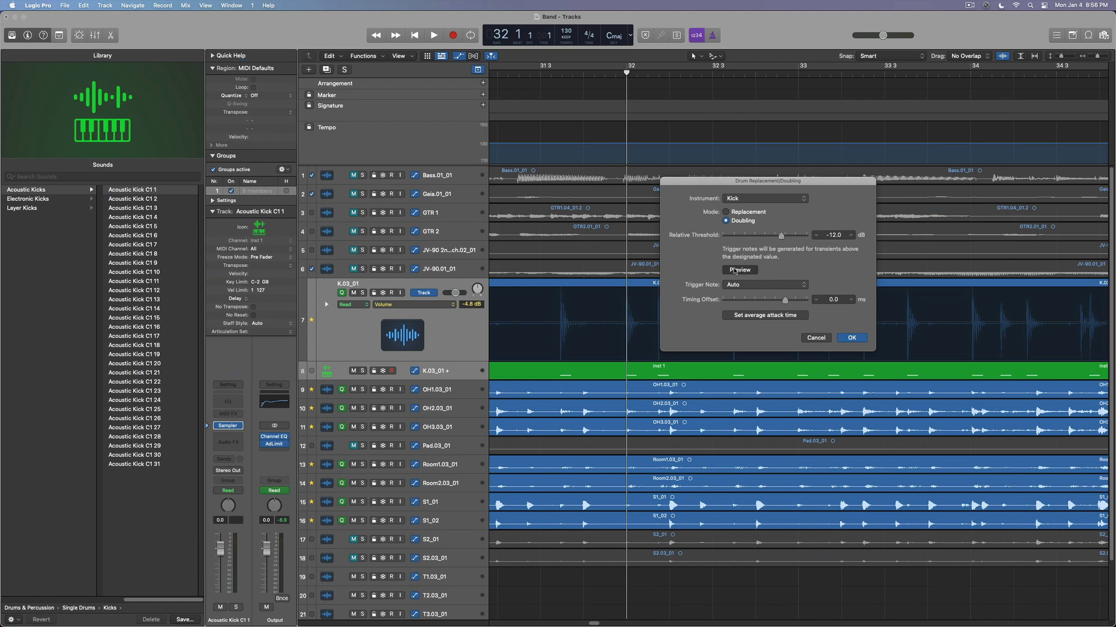
Audition several acoustic kick samples during the doubling preview, choose Acoustic Kick C1 9, and stop the preview.
{"action": "left_click", "coordinate": [139, 208]}
{"action": "left_click", "coordinate": [142, 218]}
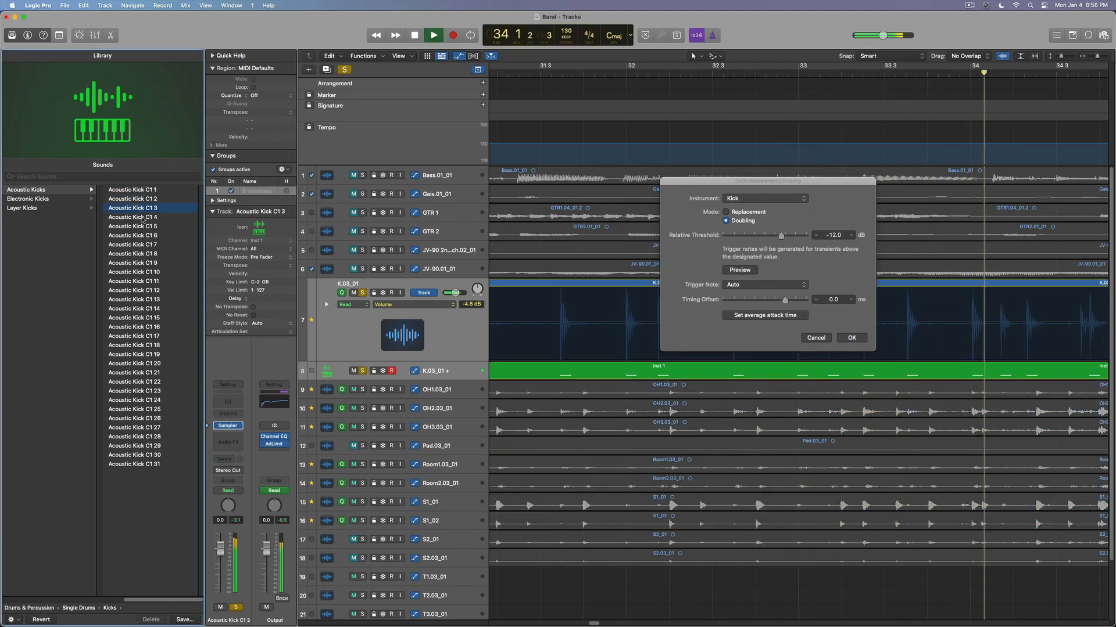
{"action": "left_click", "coordinate": [143, 227]}
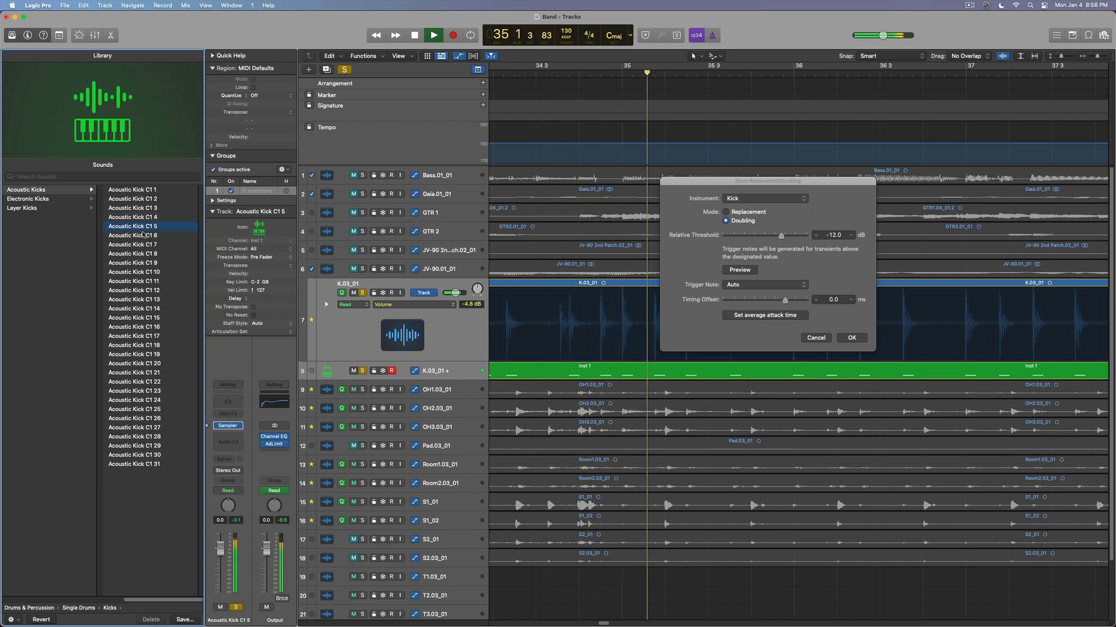
{"action": "left_click", "coordinate": [143, 235]}
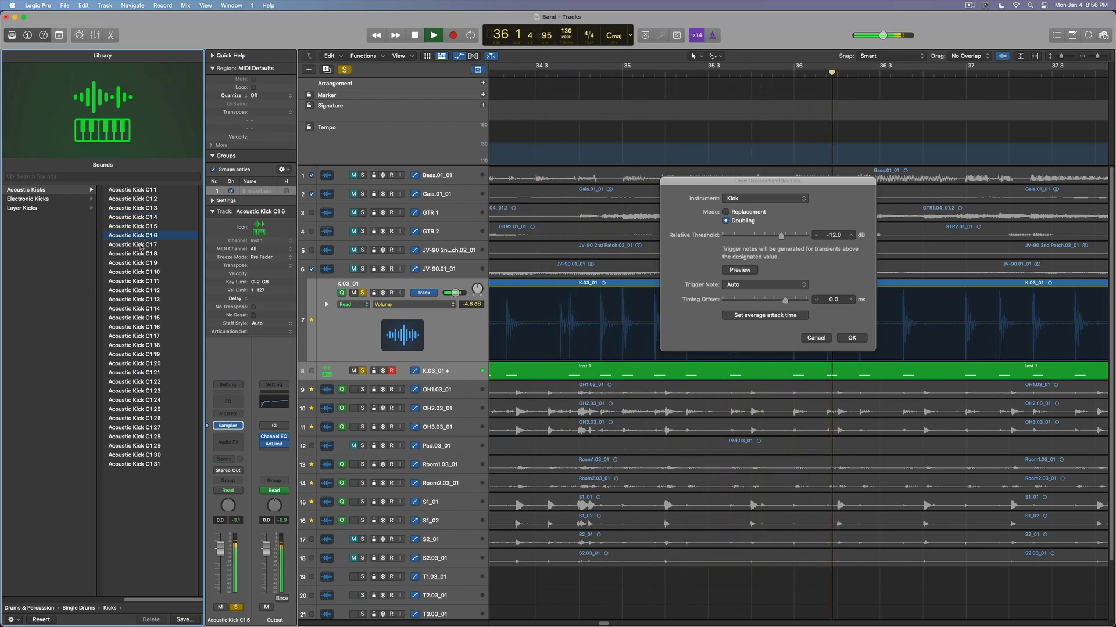
{"action": "left_click", "coordinate": [141, 245]}
{"action": "left_click", "coordinate": [141, 254]}
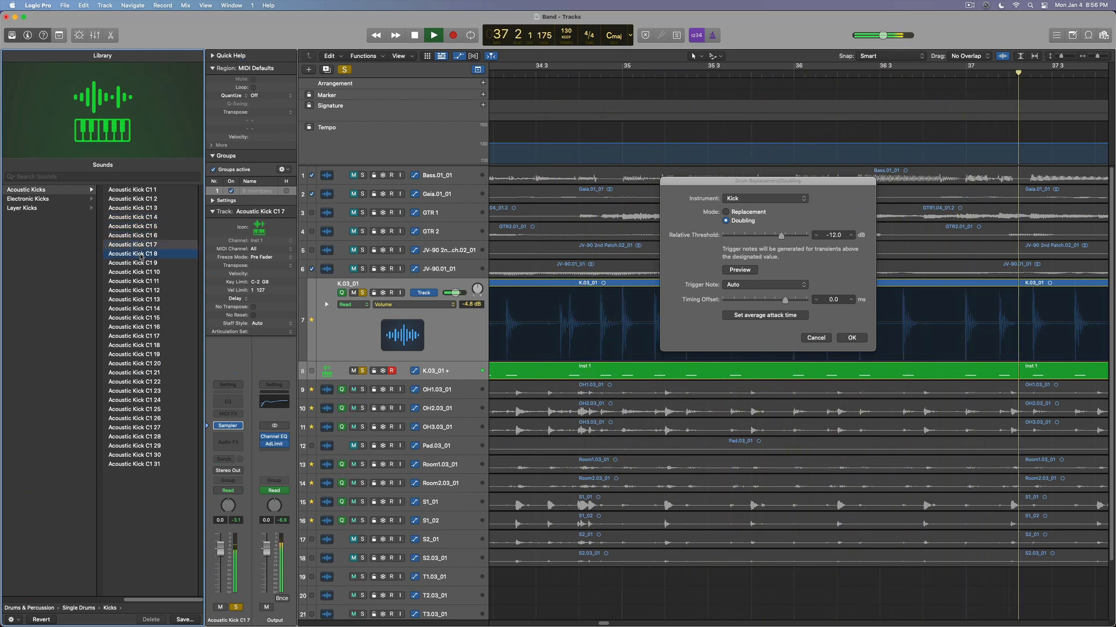
{"action": "left_click", "coordinate": [141, 263]}
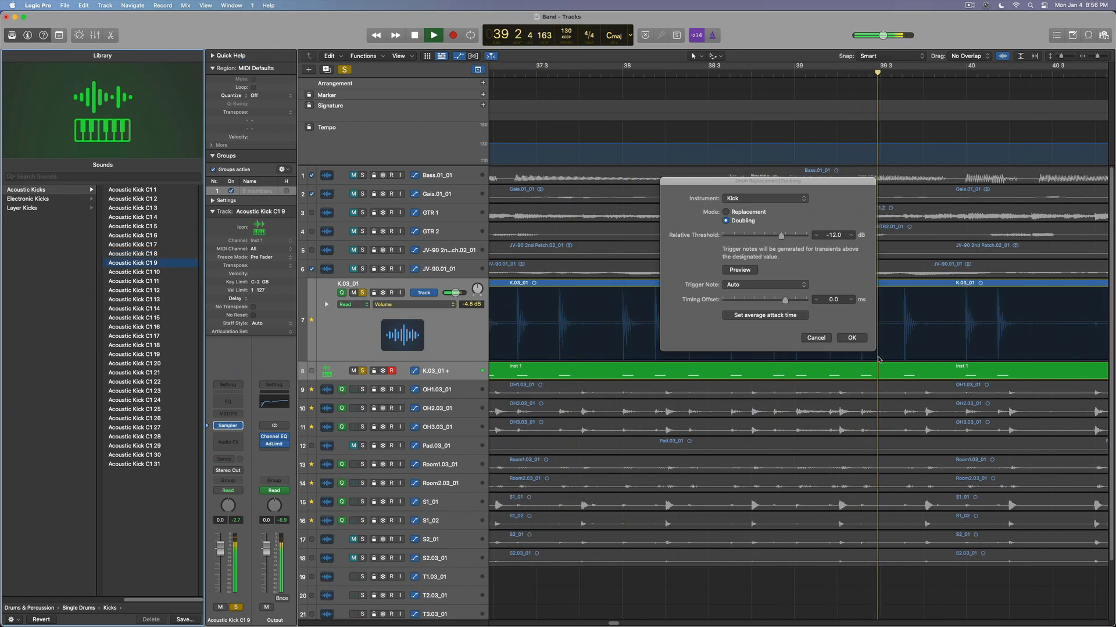
{"action": "left_click", "coordinate": [739, 270]}
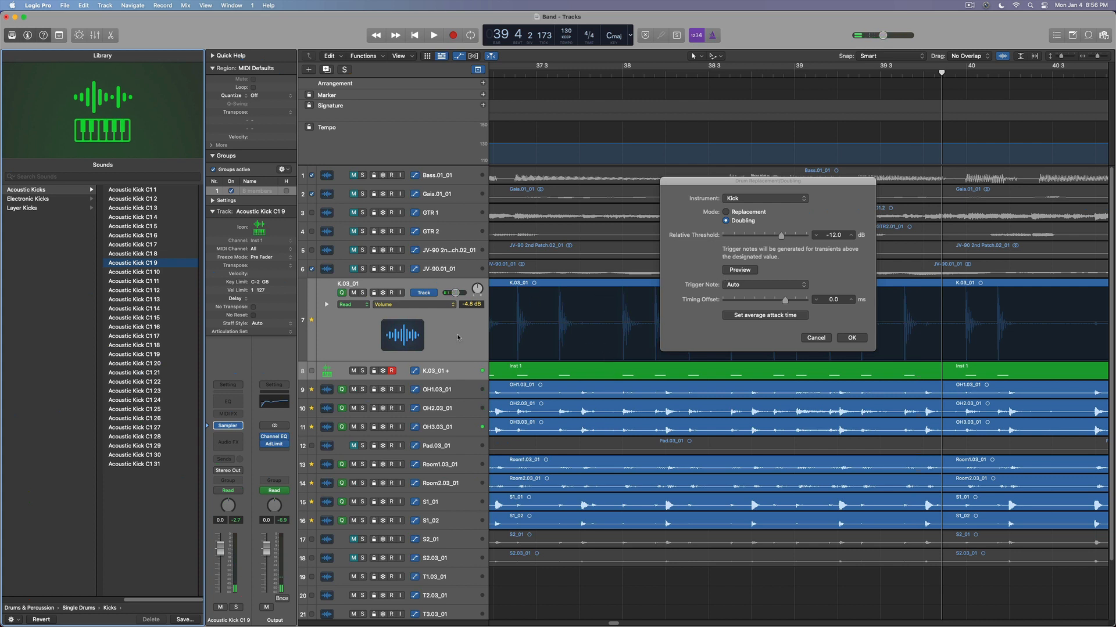
Keep the mode on Doubling and the trigger note on Auto, and apply the kick doubling.
{"action": "left_click", "coordinate": [746, 213]}
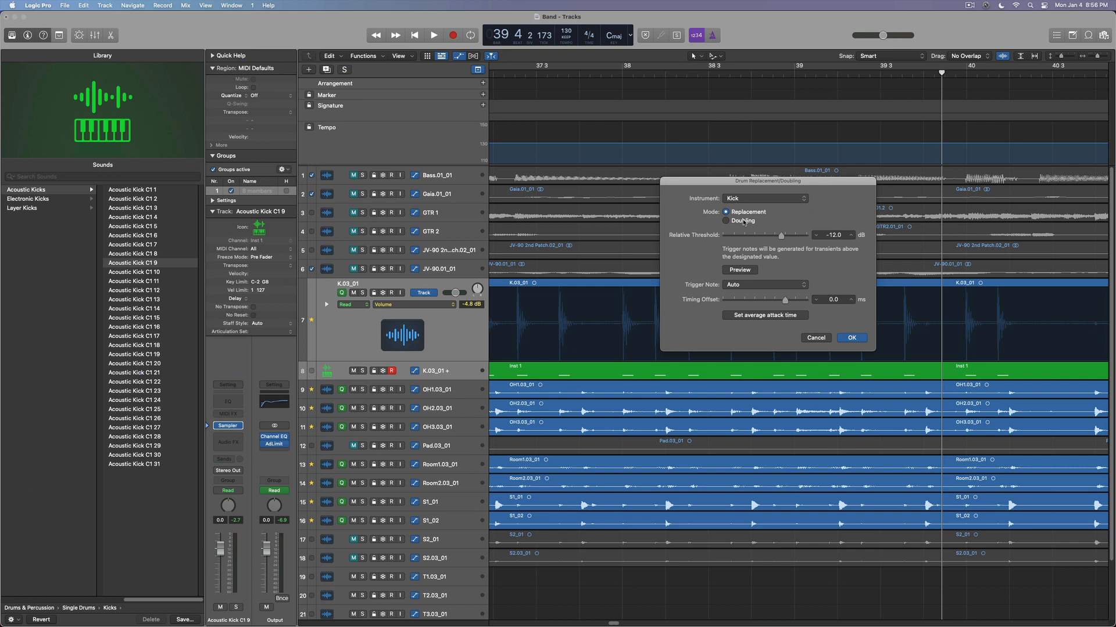
{"action": "left_click", "coordinate": [745, 222]}
{"action": "left_click", "coordinate": [758, 287]}
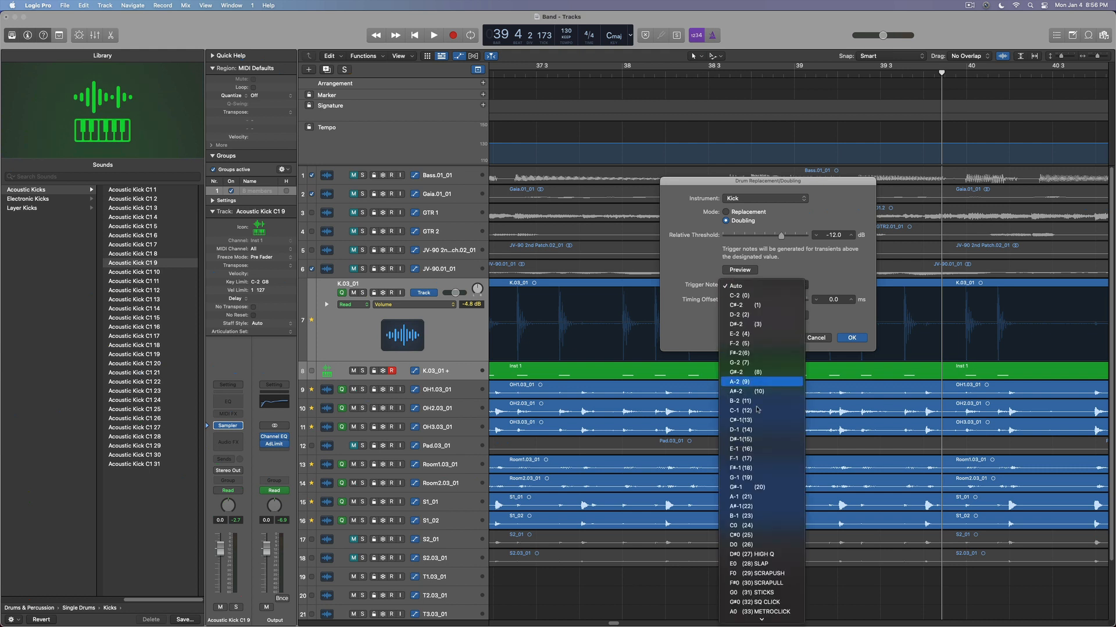
{"action": "left_click", "coordinate": [863, 272]}
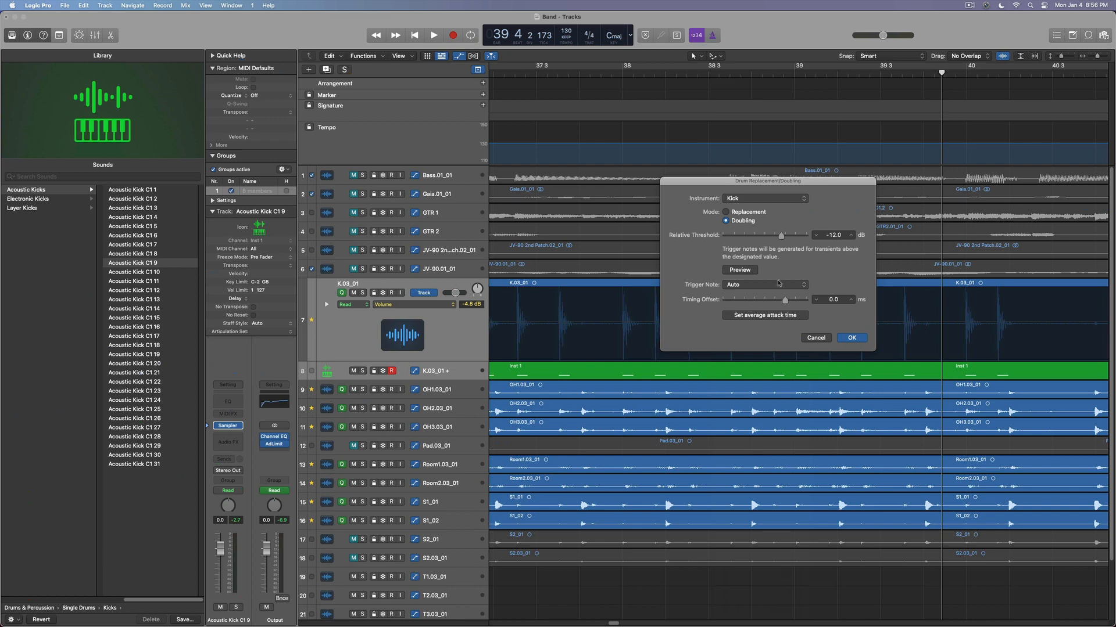
{"action": "left_click", "coordinate": [850, 339]}
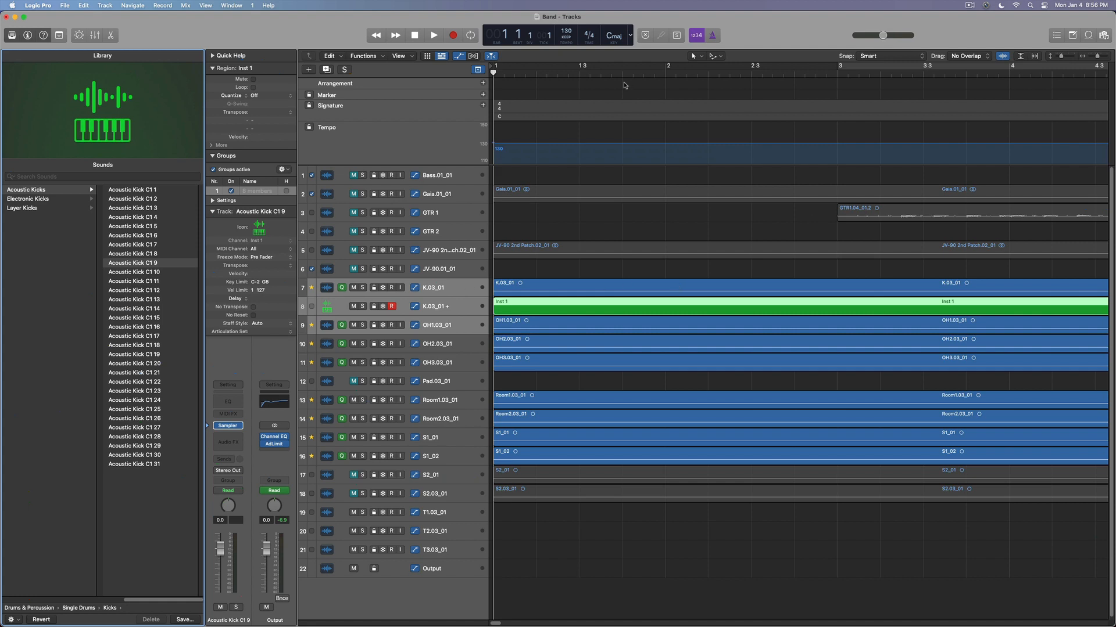
Listen to the doubled kick together with the other drums from around bar 20, with the timeline zoomed out.
{"action": "key", "text": "space"}
{"action": "key", "text": "super+Left"}
{"action": "key", "text": "super+Left"}
{"action": "key", "text": "super+Left"}
{"action": "key", "text": "super+Left"}
{"action": "key", "text": "super+Left"}
{"action": "key", "text": "super+Left"}
{"action": "key", "text": "super+Left"}
{"action": "key", "text": "super+Left"}
{"action": "key", "text": "super+Left"}
{"action": "key", "text": "super+Left"}
{"action": "key", "text": "super+Left"}
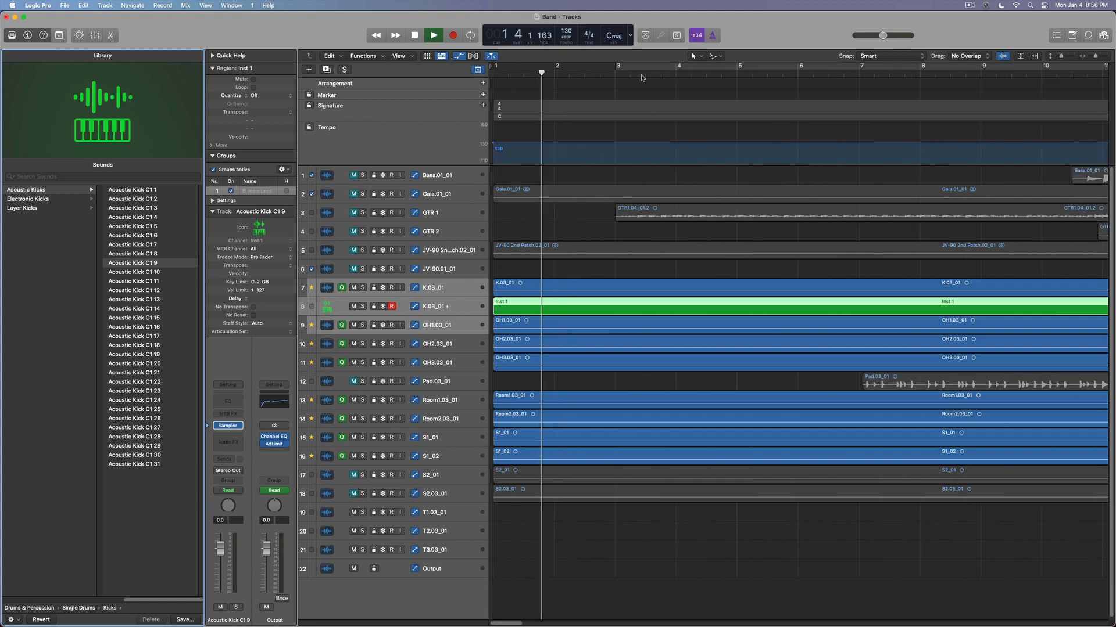
{"action": "key", "text": "space"}
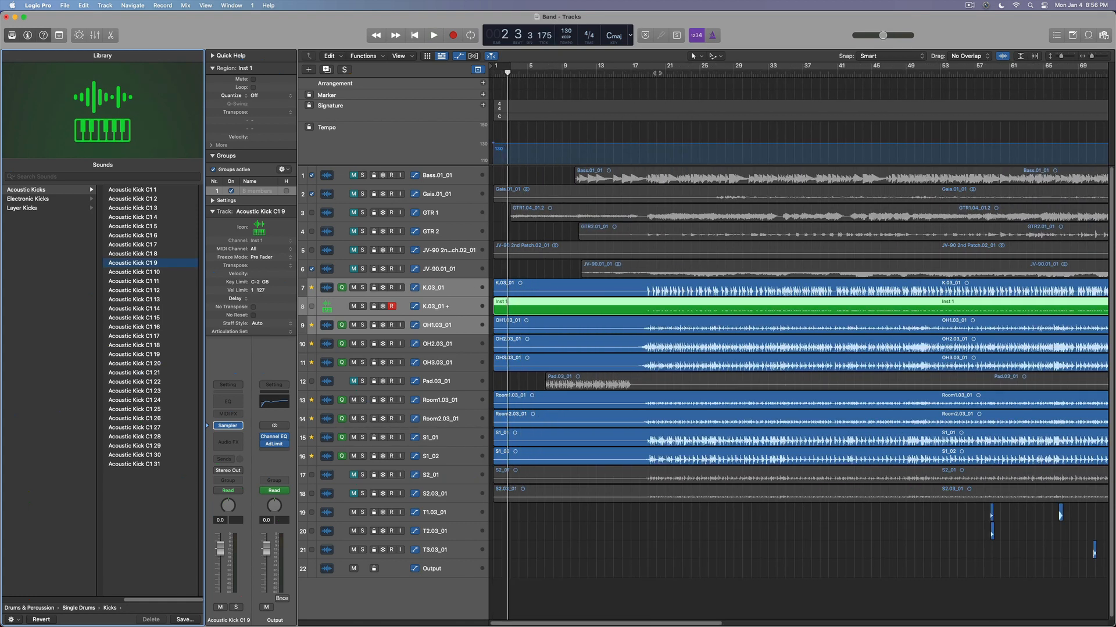
{"action": "left_click", "coordinate": [657, 74]}
{"action": "key", "text": "space"}
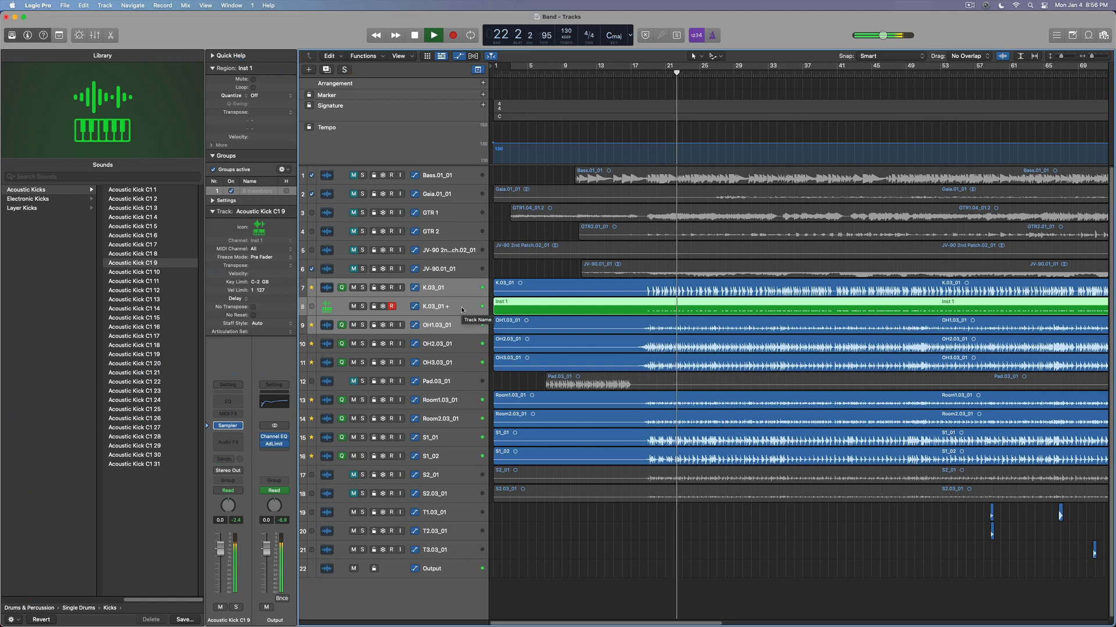
{"action": "key", "text": "space"}
Show the mixer and add a Channel EQ to Acoustic Kick C1 9 with a +3.1 dB high shelf at 1700 Hz and a 127 Hz low cut.
{"action": "key", "text": "x"}
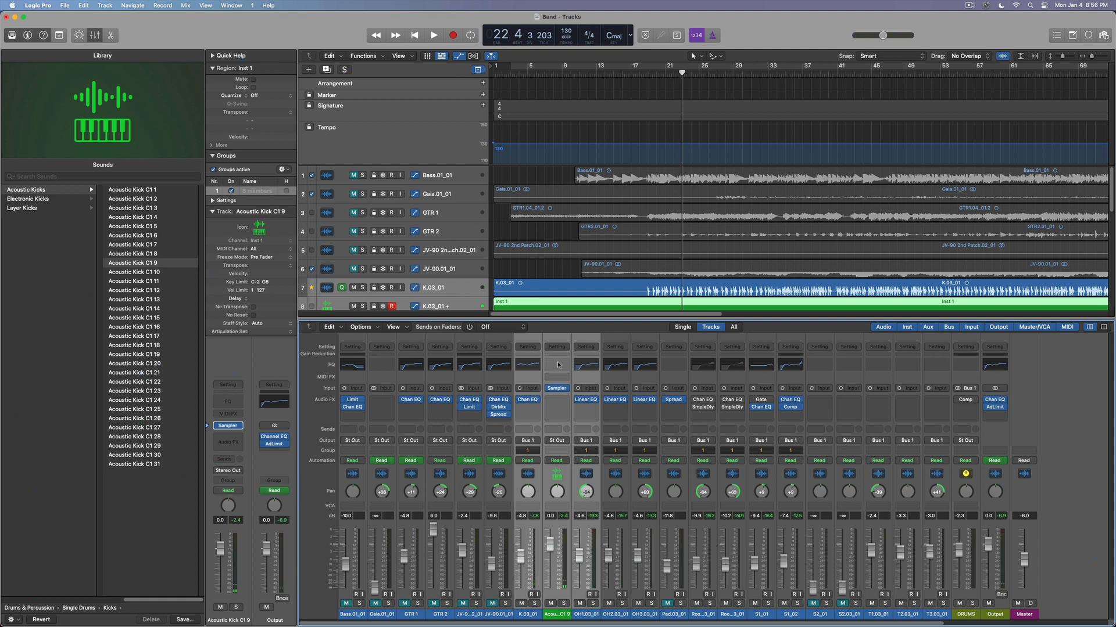
{"action": "left_click", "coordinate": [560, 366]}
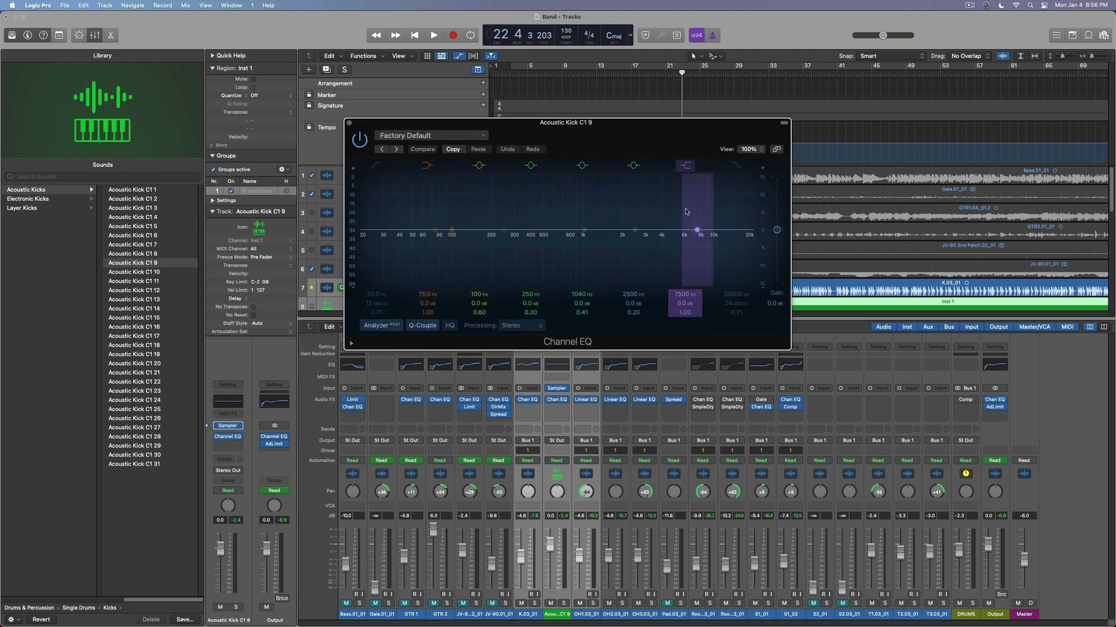
{"action": "left_click_drag", "start_coordinate": [697, 230], "coordinate": [613, 220]}
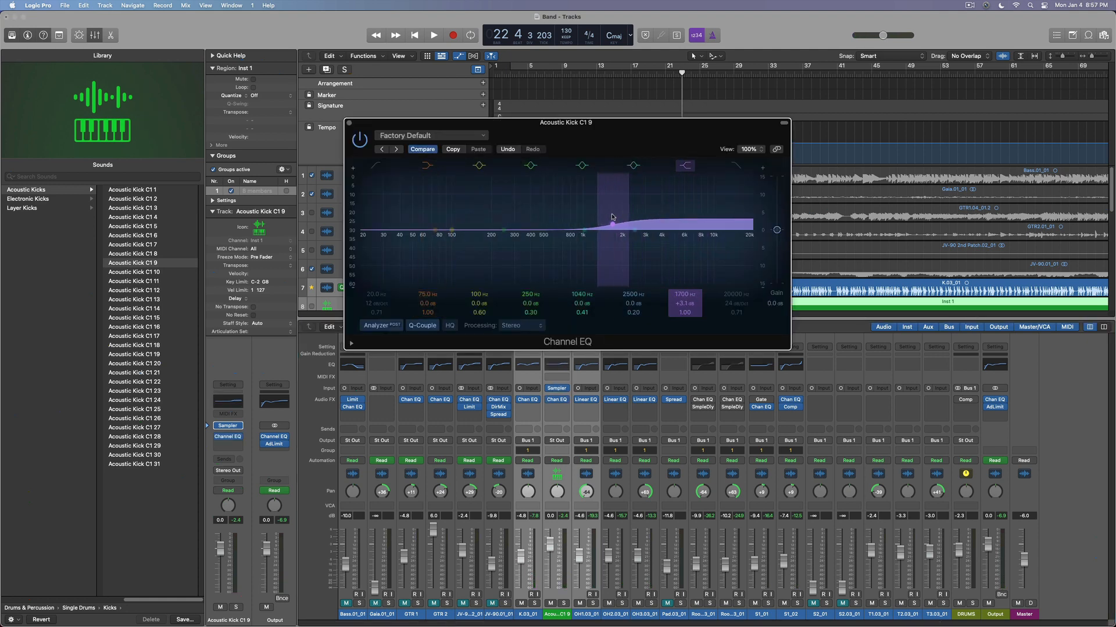
{"action": "left_click", "coordinate": [377, 166]}
{"action": "left_click_drag", "start_coordinate": [376, 232], "coordinate": [481, 234]}
During playback, set the kick EQ's high shelf to about -21.6 dB at 4320 Hz, lower the low-cut frequency, and close the EQ.
{"action": "key", "text": "space"}
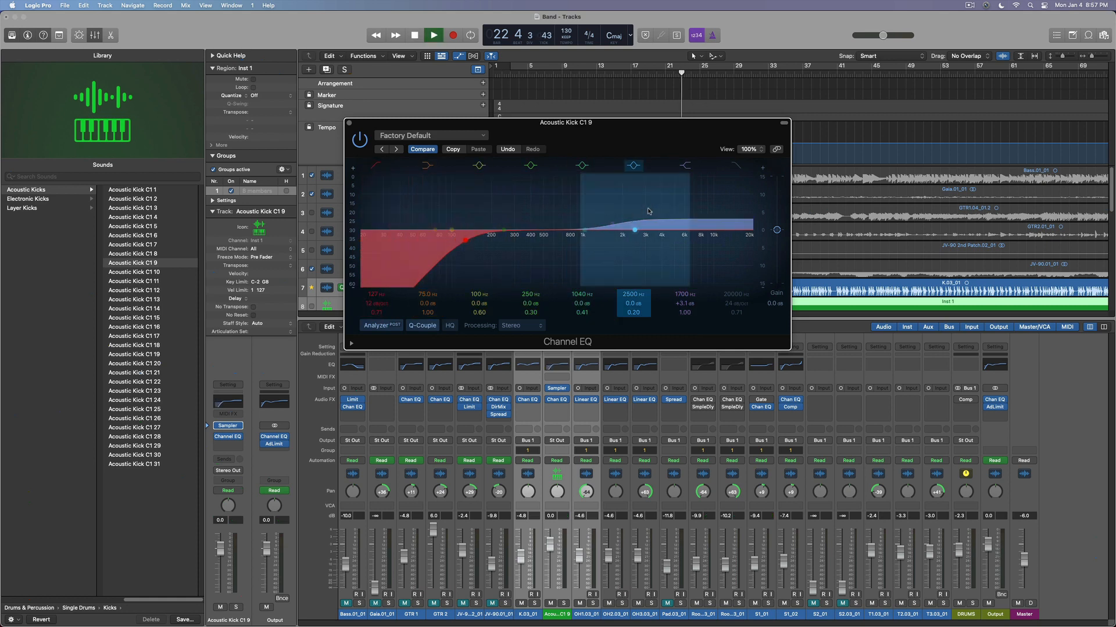
{"action": "left_click_drag", "start_coordinate": [612, 224], "coordinate": [666, 267]}
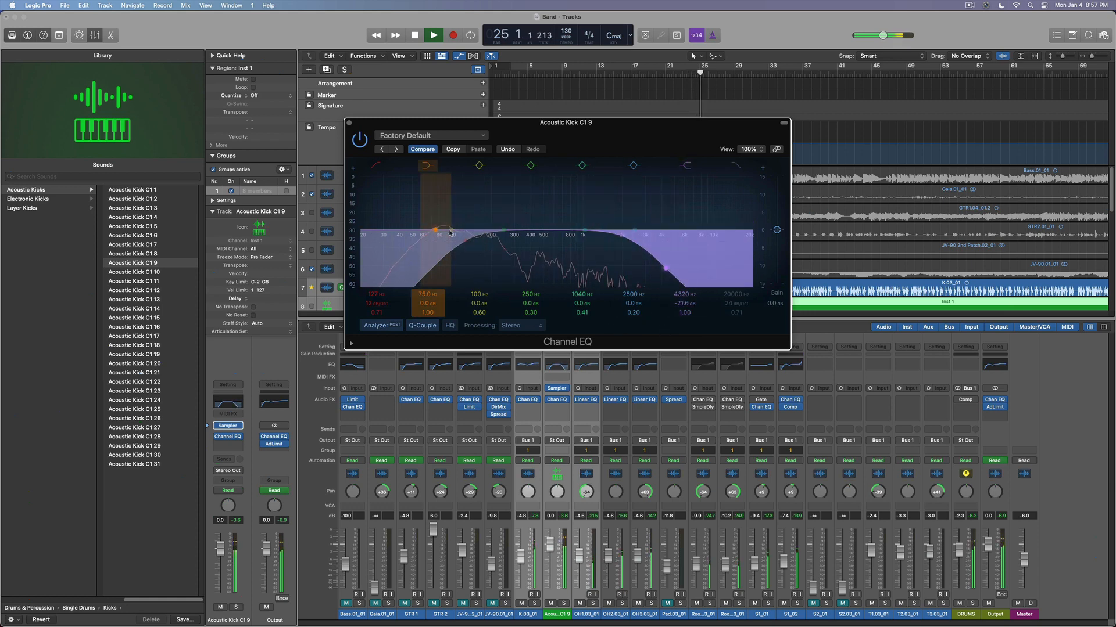
{"action": "mouse_move", "coordinate": [447, 238]}
{"action": "left_mouse_down"}
{"action": "mouse_move", "coordinate": [373, 239]}
{"action": "mouse_move", "coordinate": [431, 236]}
{"action": "left_mouse_up"}
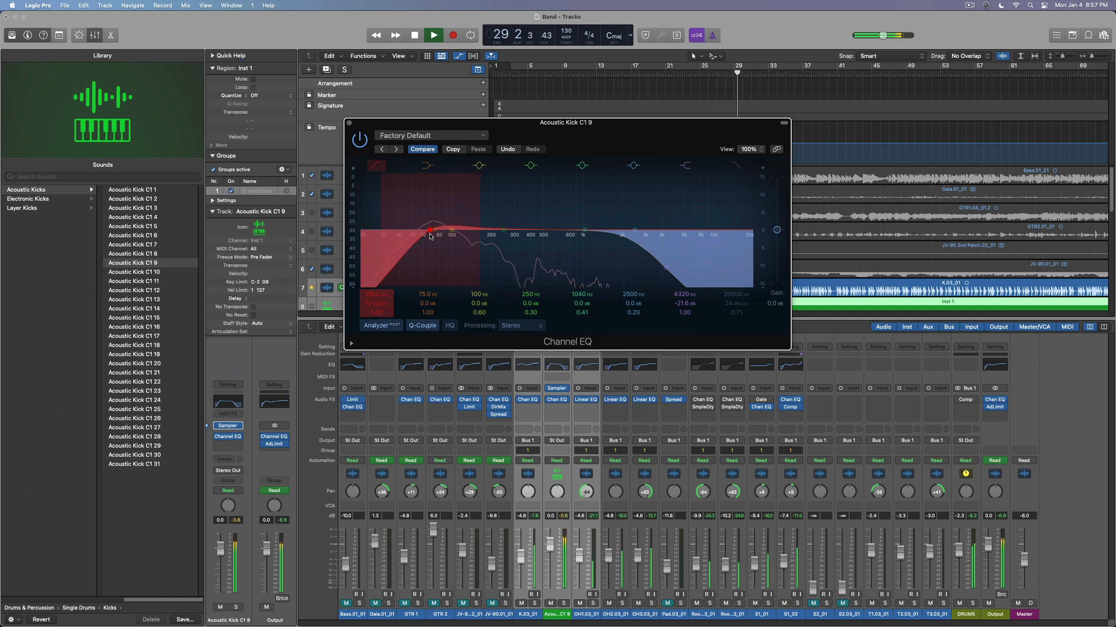
{"action": "key", "text": "space"}
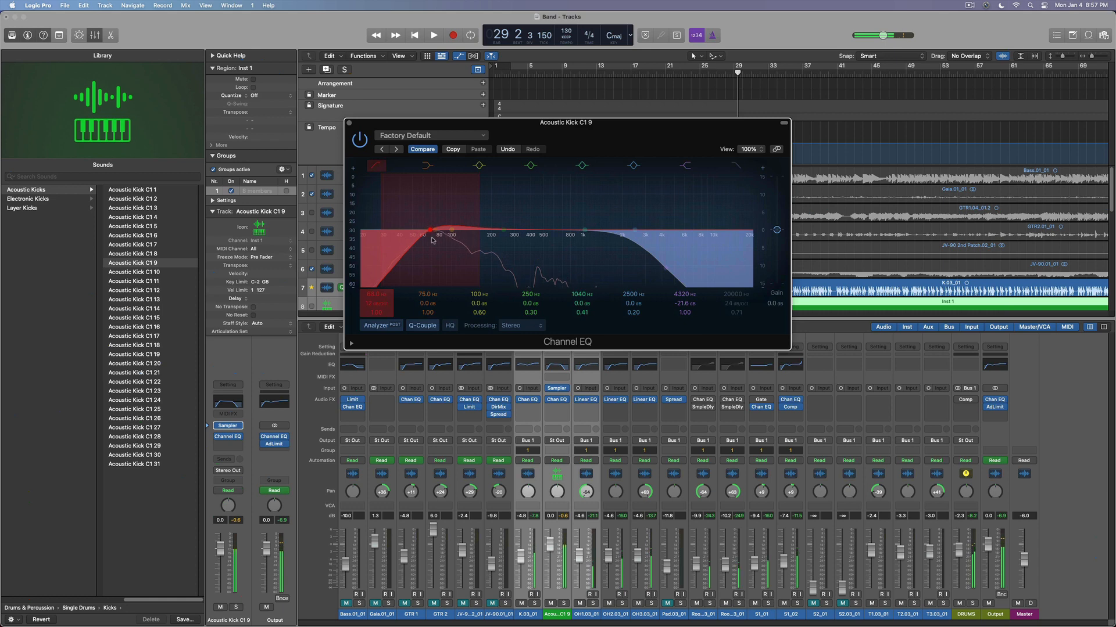
{"action": "left_click", "coordinate": [349, 123]}
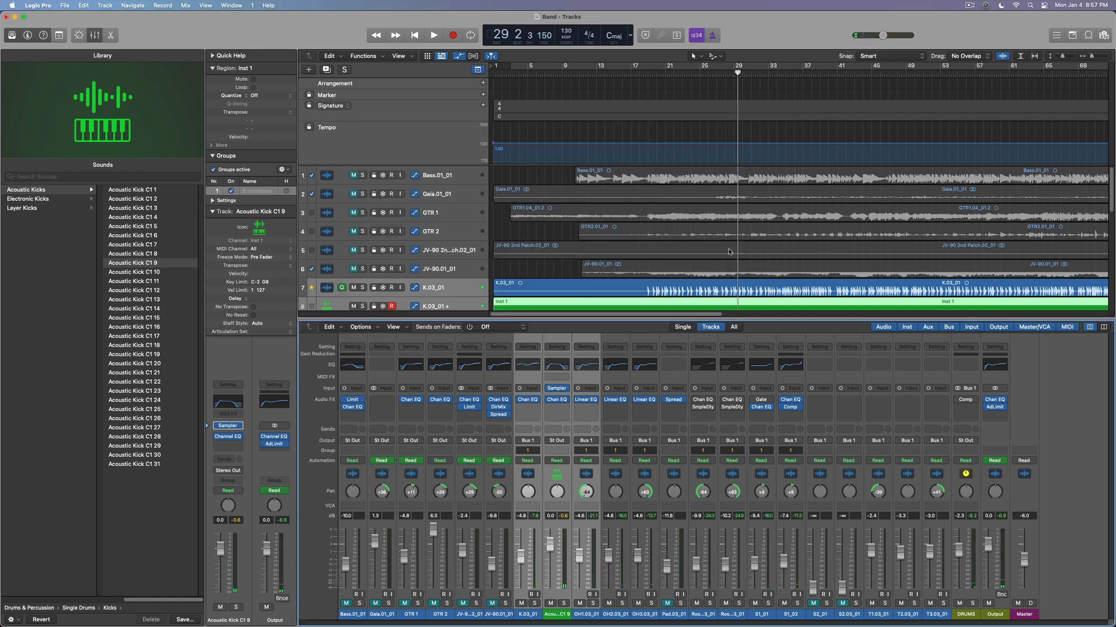
Select the snare track S1_01 and listen to the drums from bar 21.
{"action": "scroll", "coordinate": [730, 251], "scroll_direction": "down", "scroll_amount": 10}
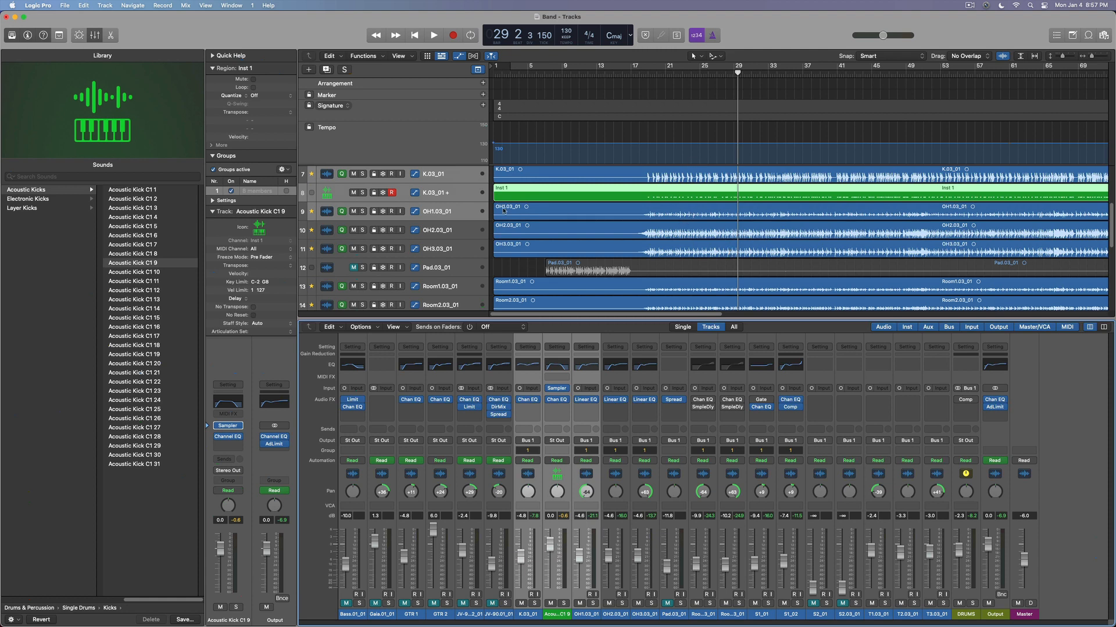
{"action": "scroll", "coordinate": [475, 243], "scroll_direction": "down", "scroll_amount": 3}
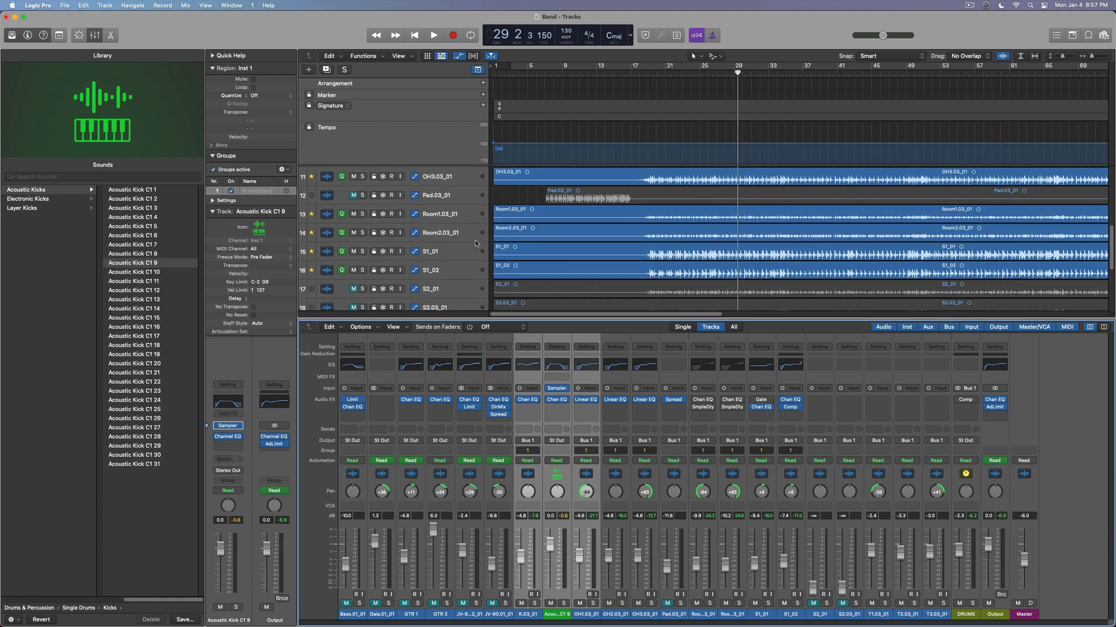
{"action": "key", "text": "space"}
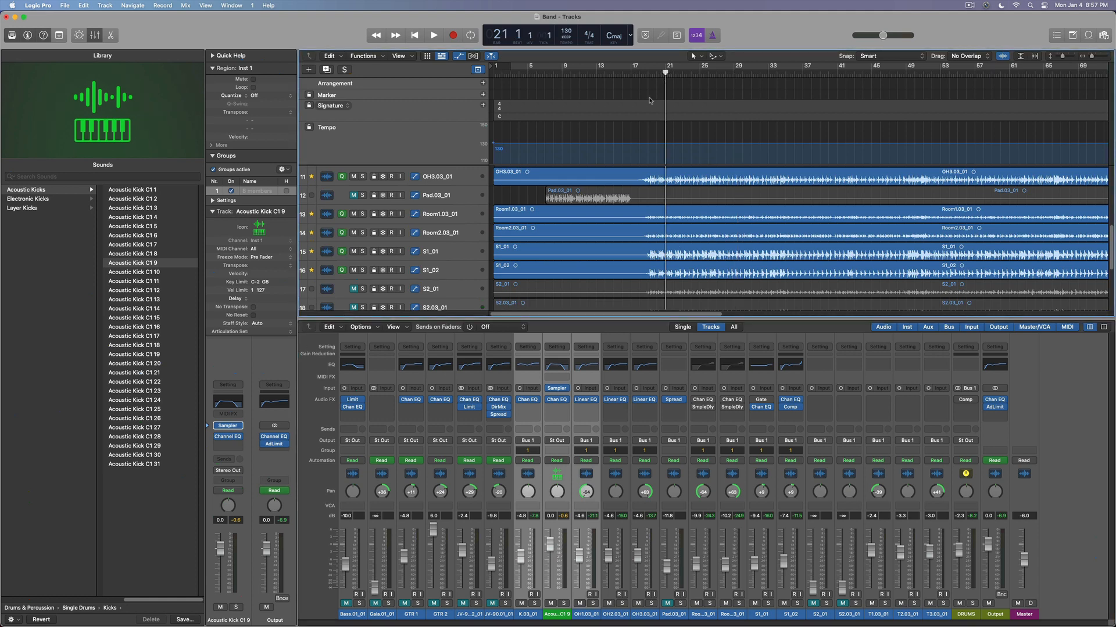
{"action": "left_click", "coordinate": [447, 252]}
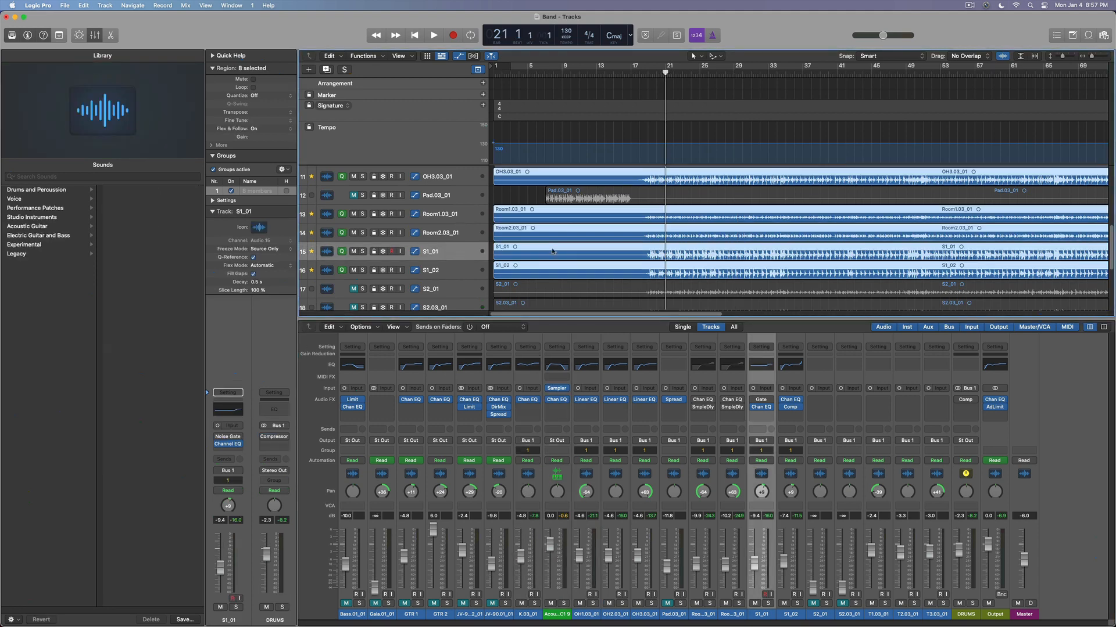
{"action": "key", "text": "space"}
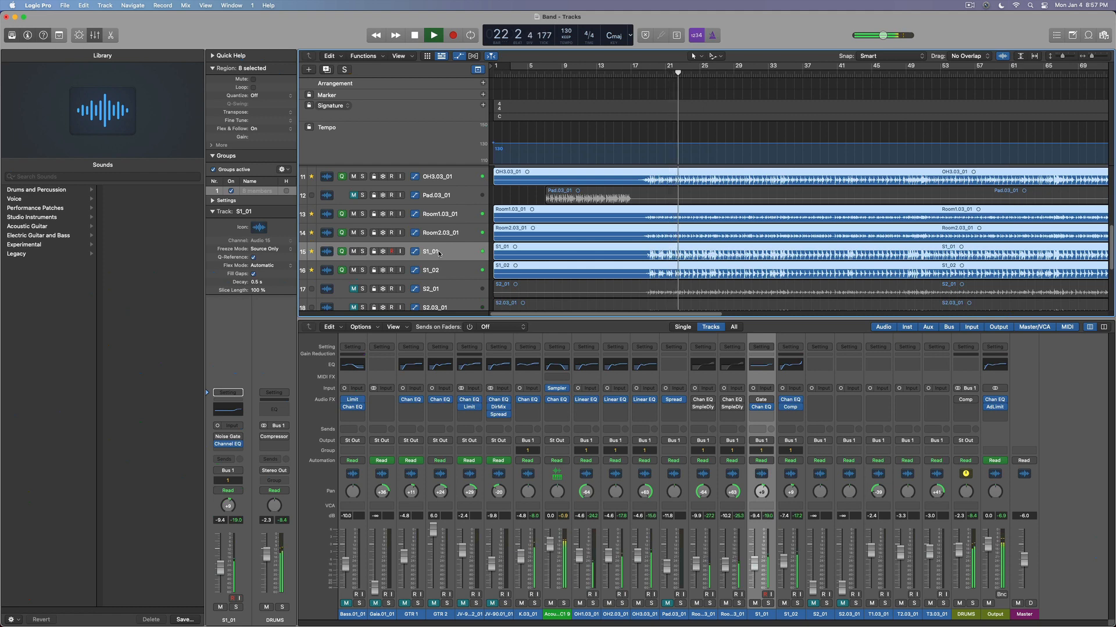
{"action": "key", "text": "space"}
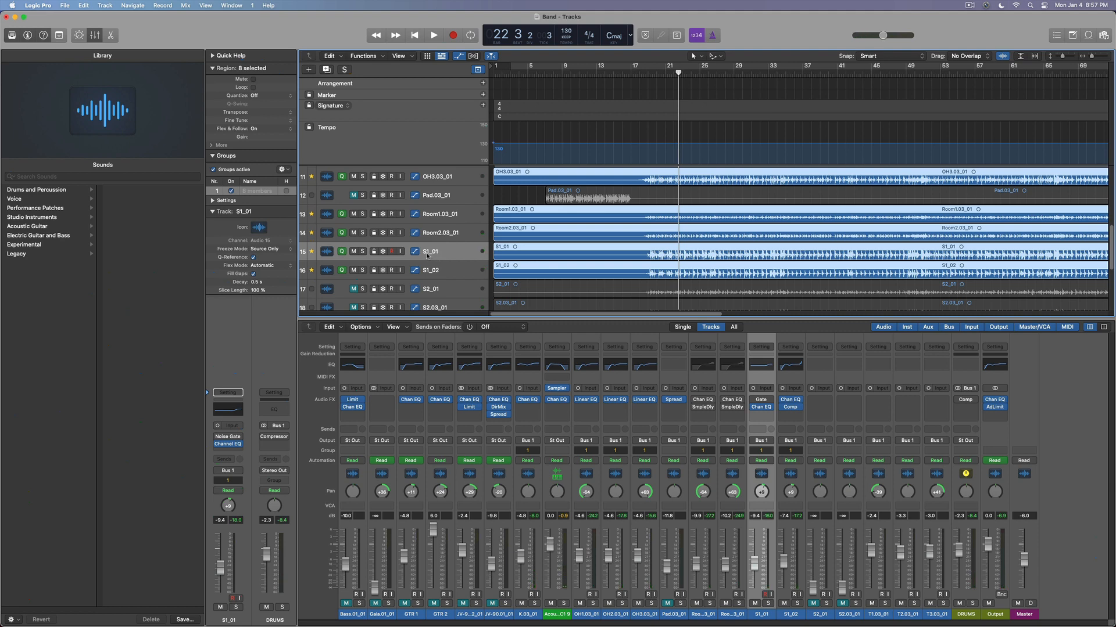
Start Drum Replacement/Doubling on the snare track S1_01 with Snare as the instrument.
{"action": "key", "text": "ctrl+d"}
{"action": "left_click", "coordinate": [769, 200]}
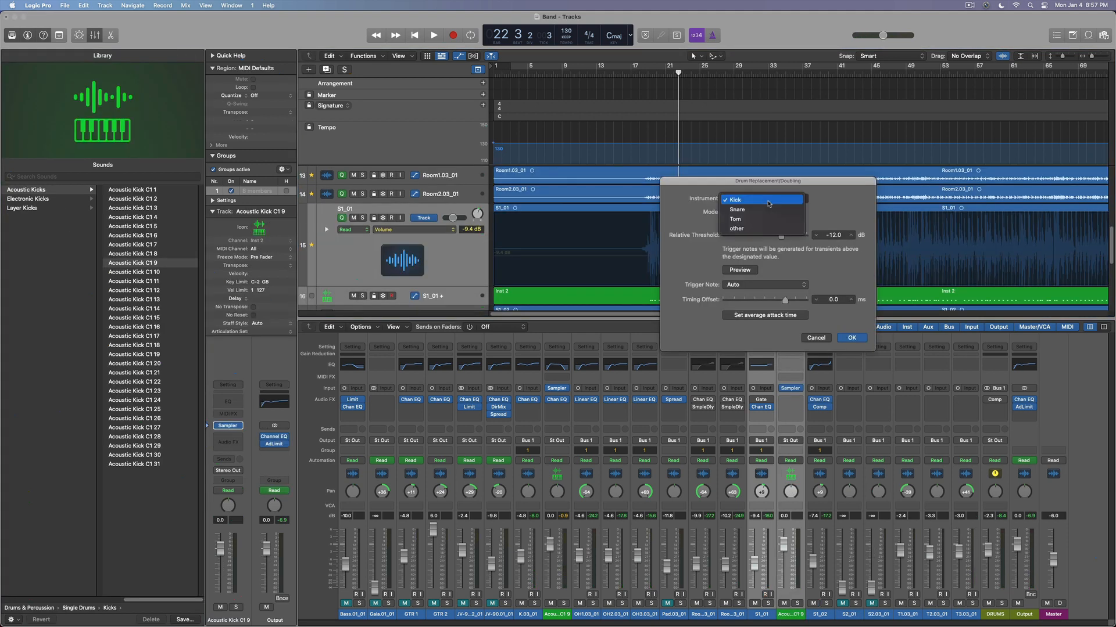
{"action": "left_click", "coordinate": [767, 210]}
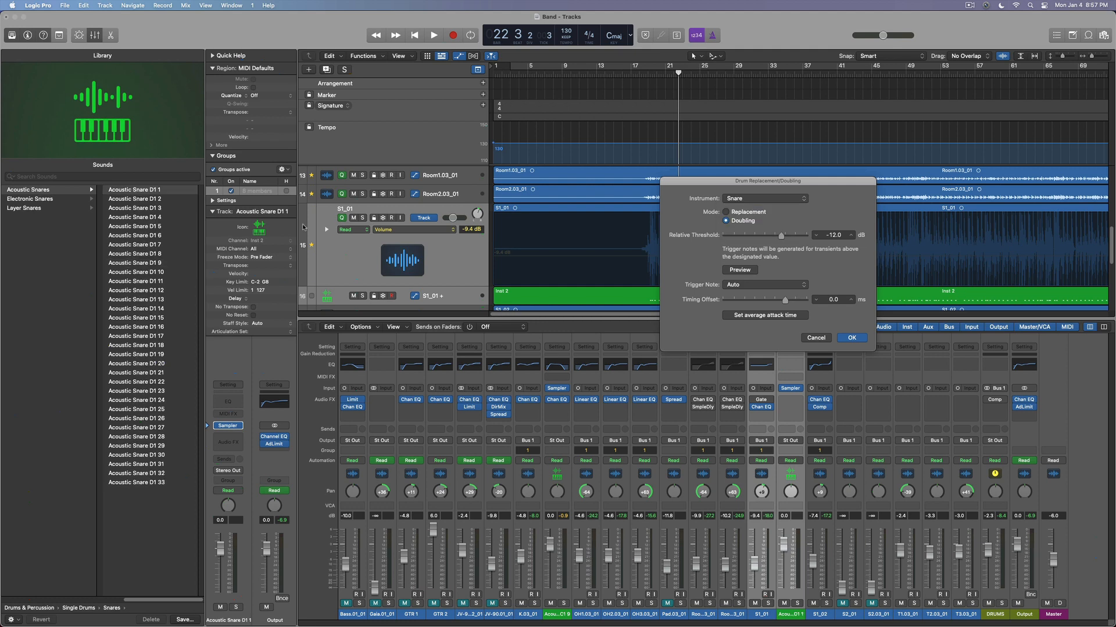
Audition acoustic snare samples during the preview, choose Acoustic Snare D1 7, and set the mode to Replacement.
{"action": "left_click", "coordinate": [750, 270]}
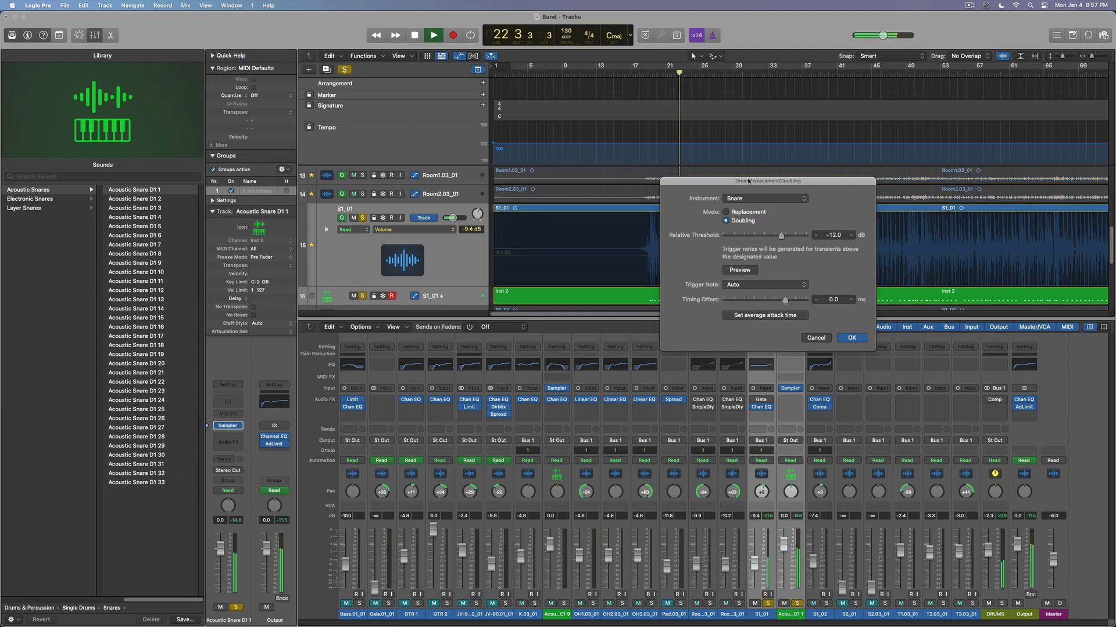
{"action": "left_click", "coordinate": [169, 208]}
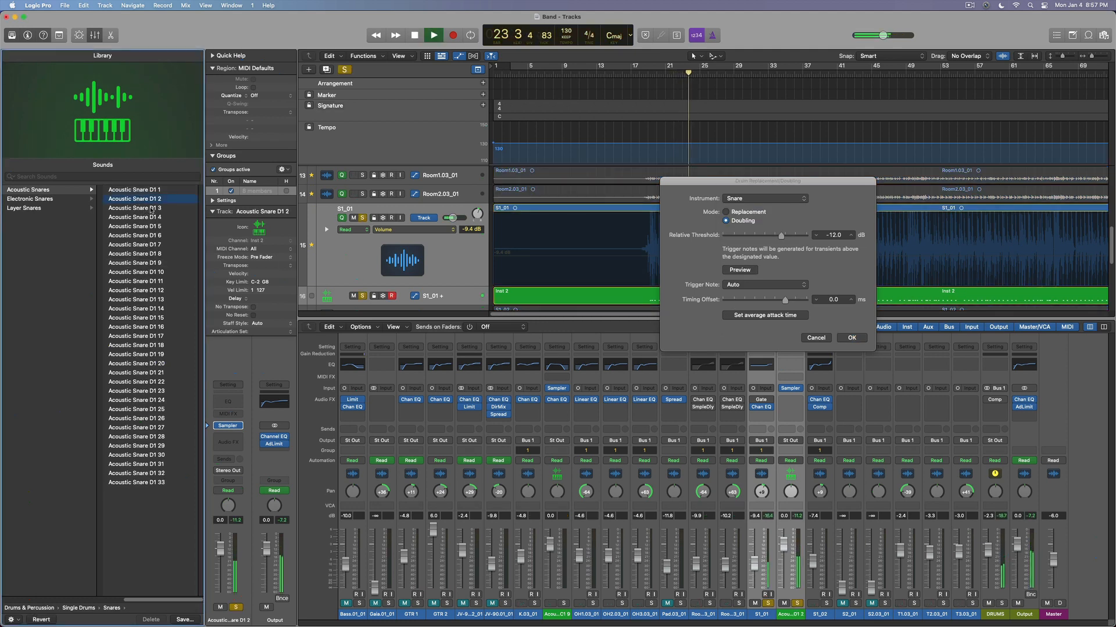
{"action": "left_click", "coordinate": [151, 217]}
{"action": "left_click", "coordinate": [149, 227]}
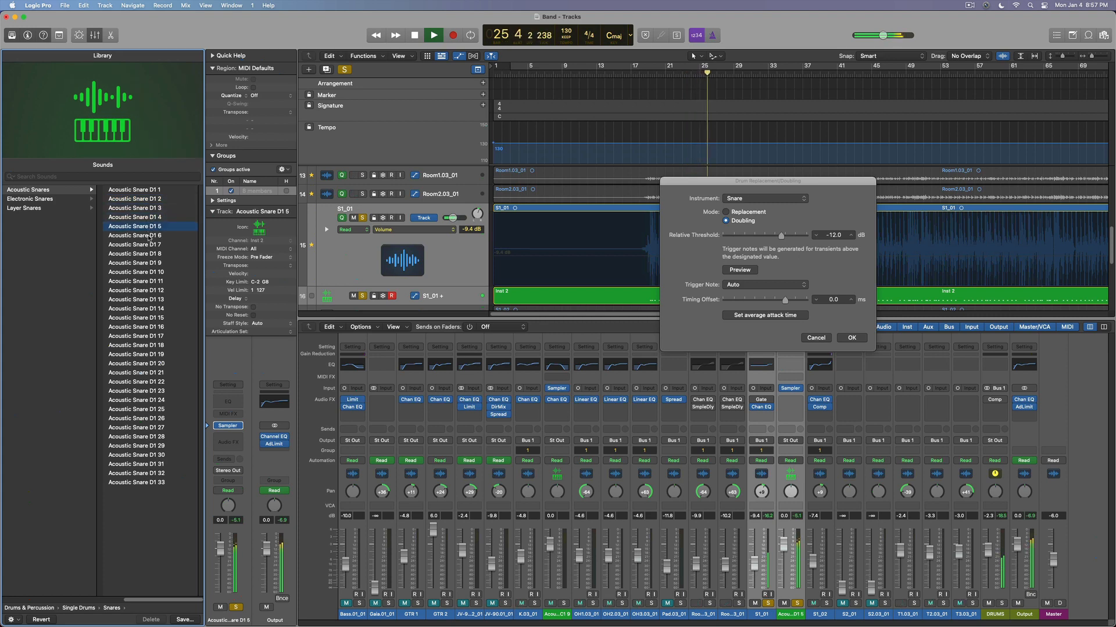
{"action": "left_click", "coordinate": [149, 235]}
{"action": "left_click", "coordinate": [148, 246]}
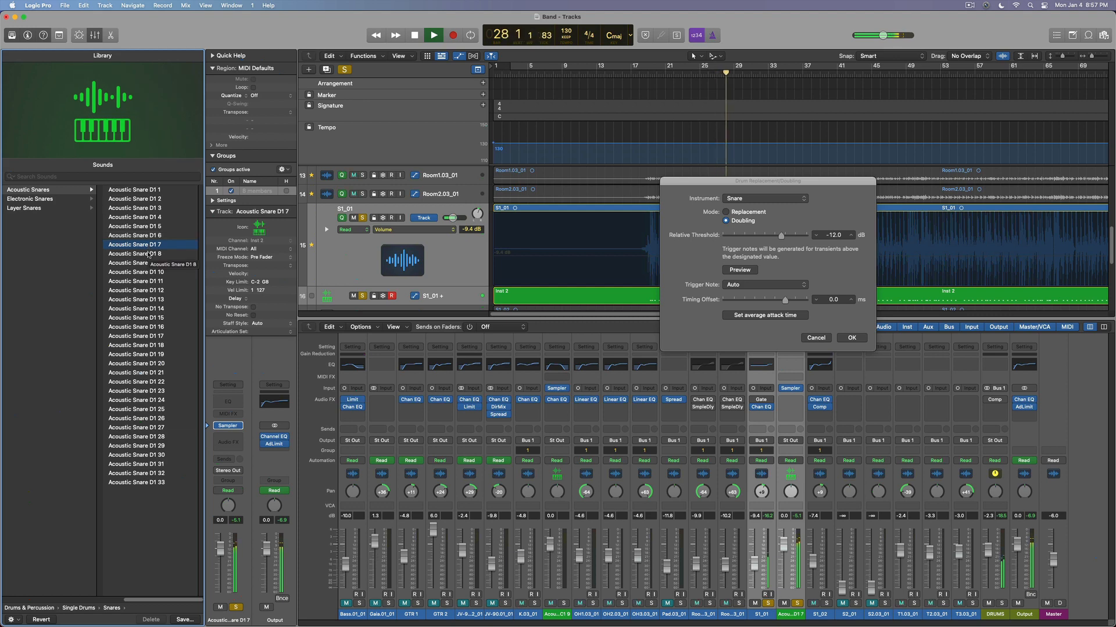
{"action": "left_click", "coordinate": [150, 254]}
{"action": "key", "text": "Up"}
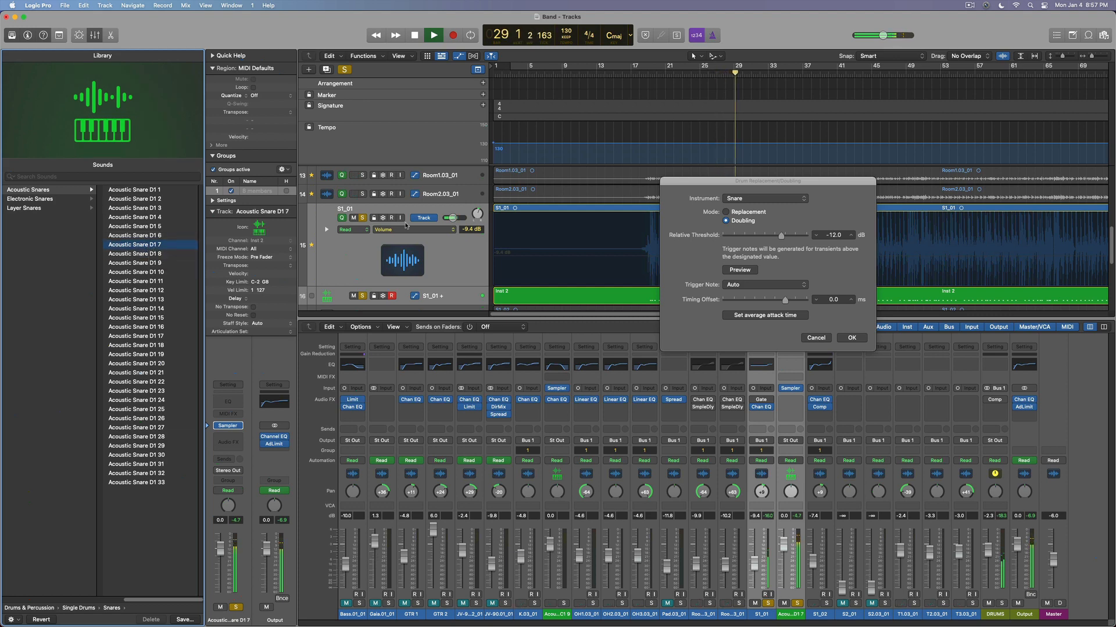
{"action": "left_click", "coordinate": [725, 212]}
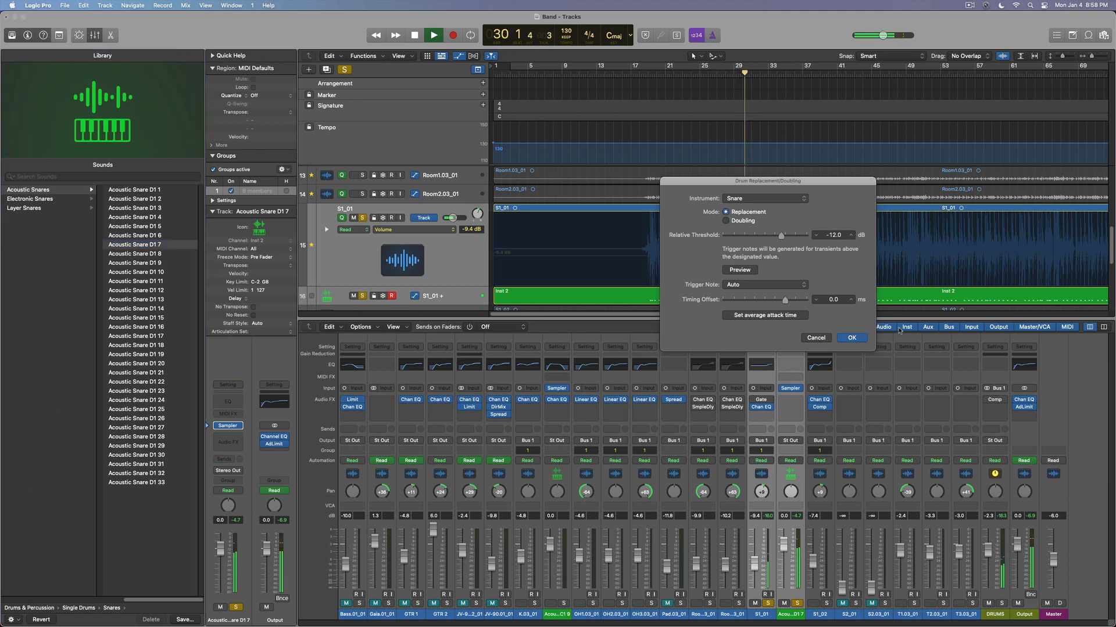
Apply the snare replacement with Acoustic Snare D1 7 and listen to the drums from bar 22.
{"action": "left_click", "coordinate": [852, 338]}
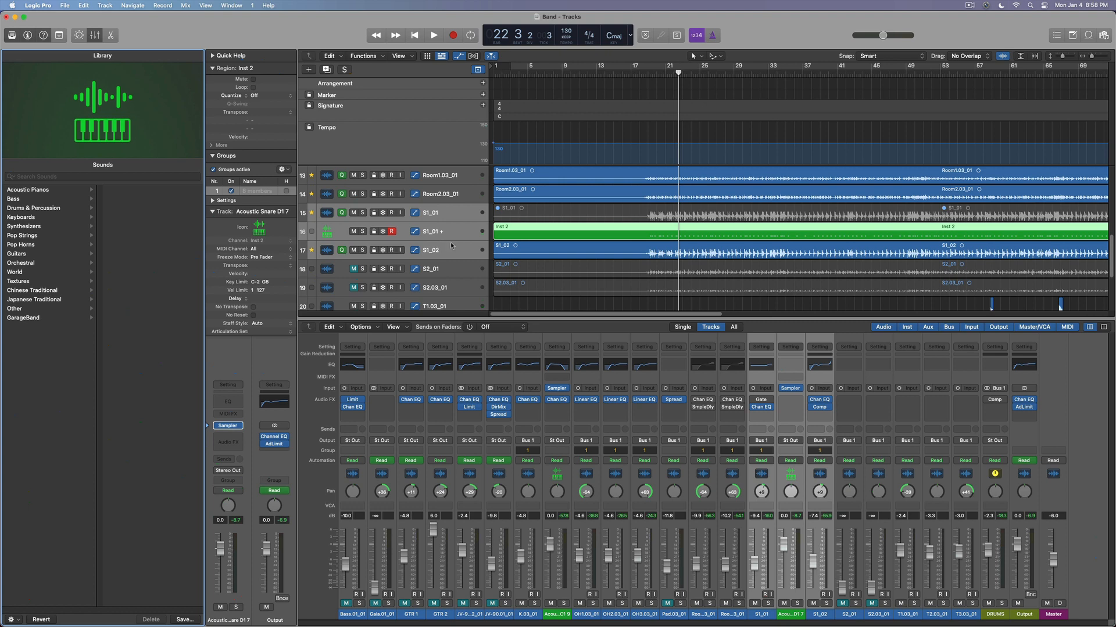
{"action": "key", "text": "space"}
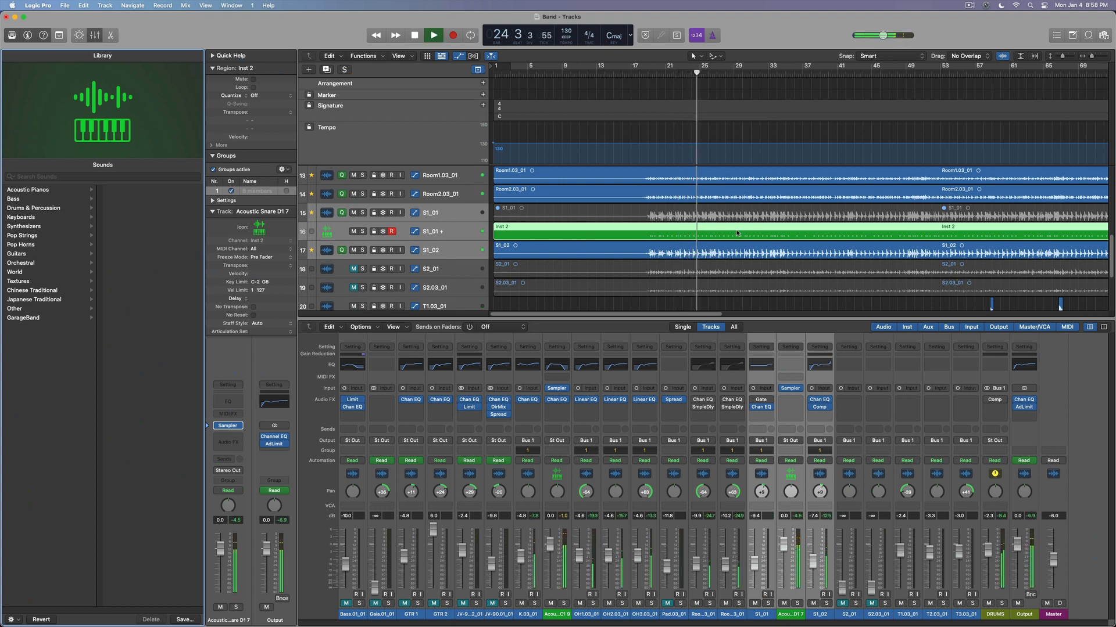
{"action": "key", "text": "space"}
Open the Inst 2 region of the S1_01 + track in the Piano Roll and examine the snare trigger notes across the song.
{"action": "double_click", "coordinate": [699, 231]}
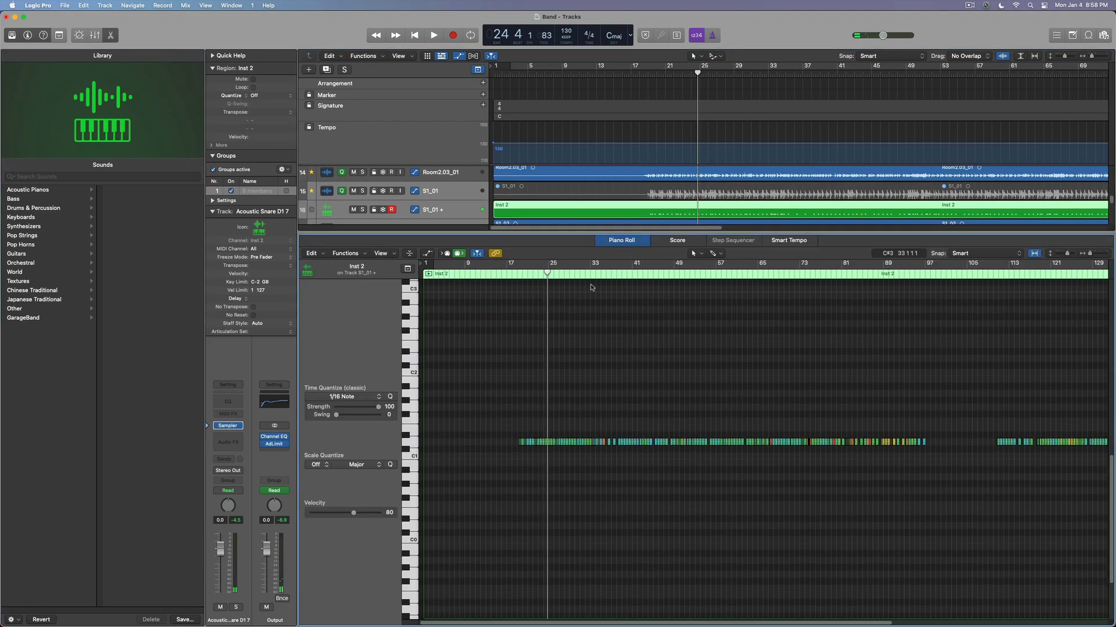
{"action": "key", "text": "super+Right"}
{"action": "key", "text": "super+Right"}
{"action": "key", "text": "super+Right"}
{"action": "key", "text": "super+Right"}
{"action": "key", "text": "super+Right"}
{"action": "key", "text": "super+Right"}
{"action": "scroll", "coordinate": [715, 463], "scroll_direction": "right", "scroll_amount": 10}
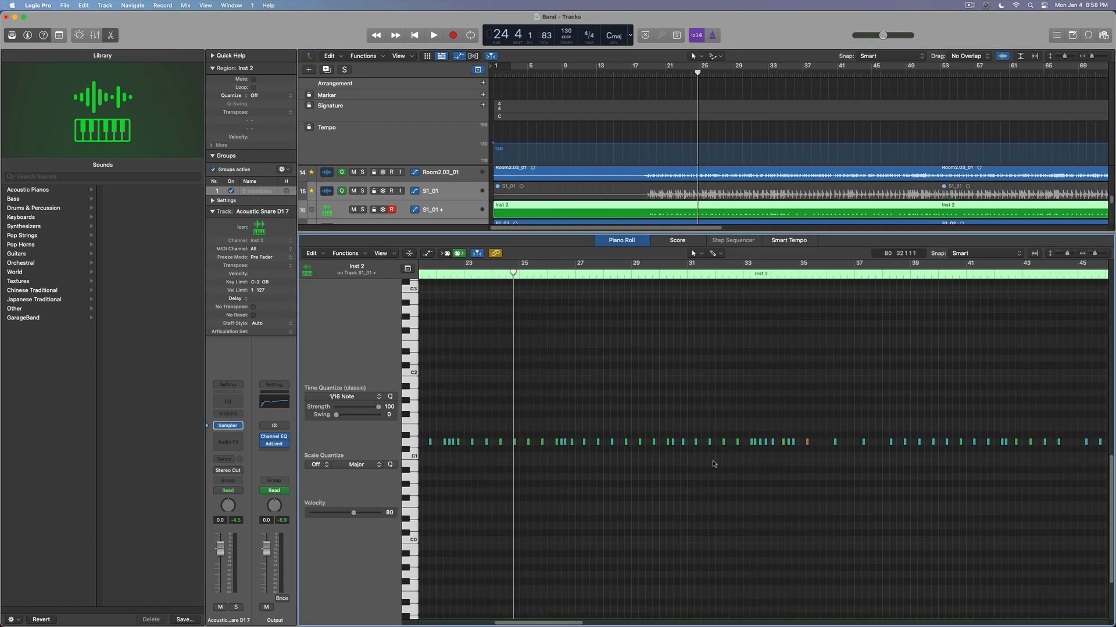
{"action": "scroll", "coordinate": [679, 457], "scroll_direction": "right", "scroll_amount": 15}
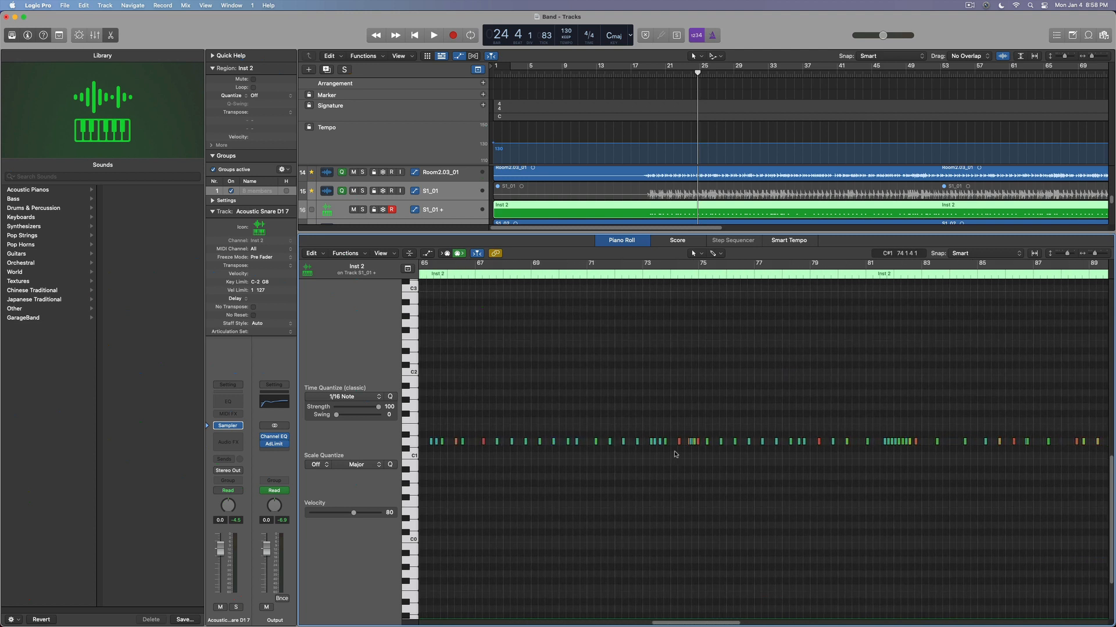
Play the replaced snare from bar 74 and close the lower editors to give the track list the full height.
{"action": "left_click", "coordinate": [670, 278]}
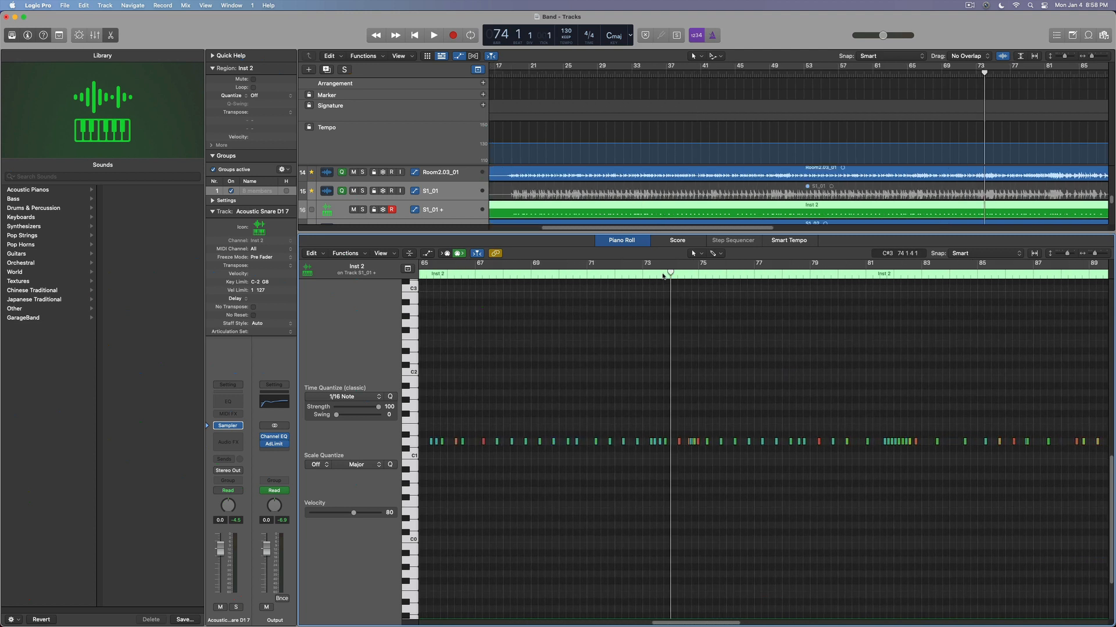
{"action": "key", "text": "space"}
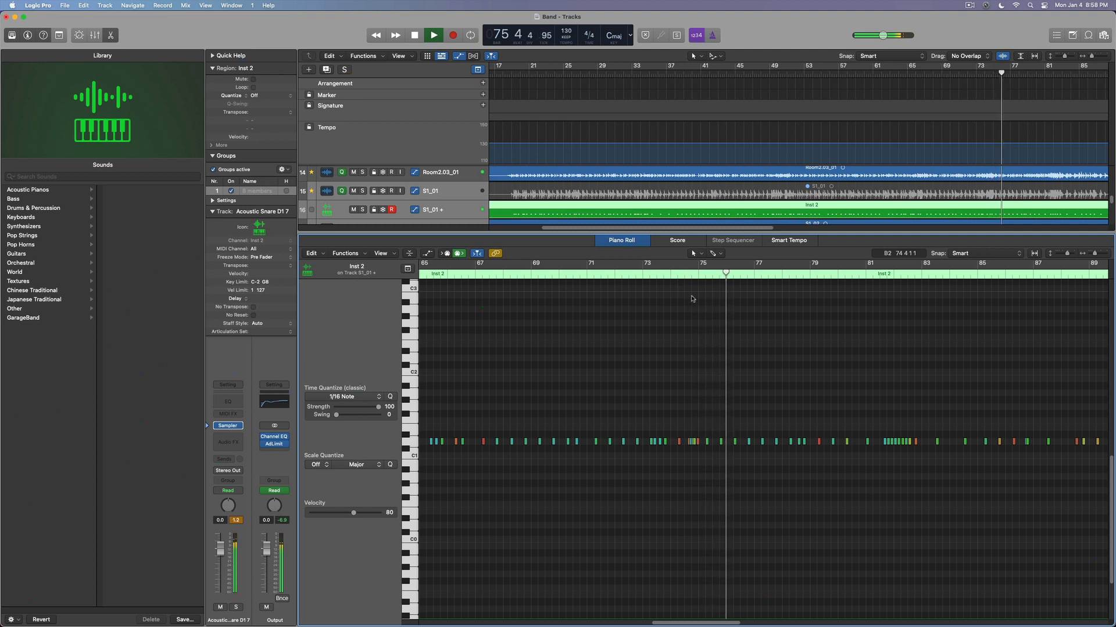
{"action": "scroll", "coordinate": [684, 218], "scroll_direction": "down", "scroll_amount": 5}
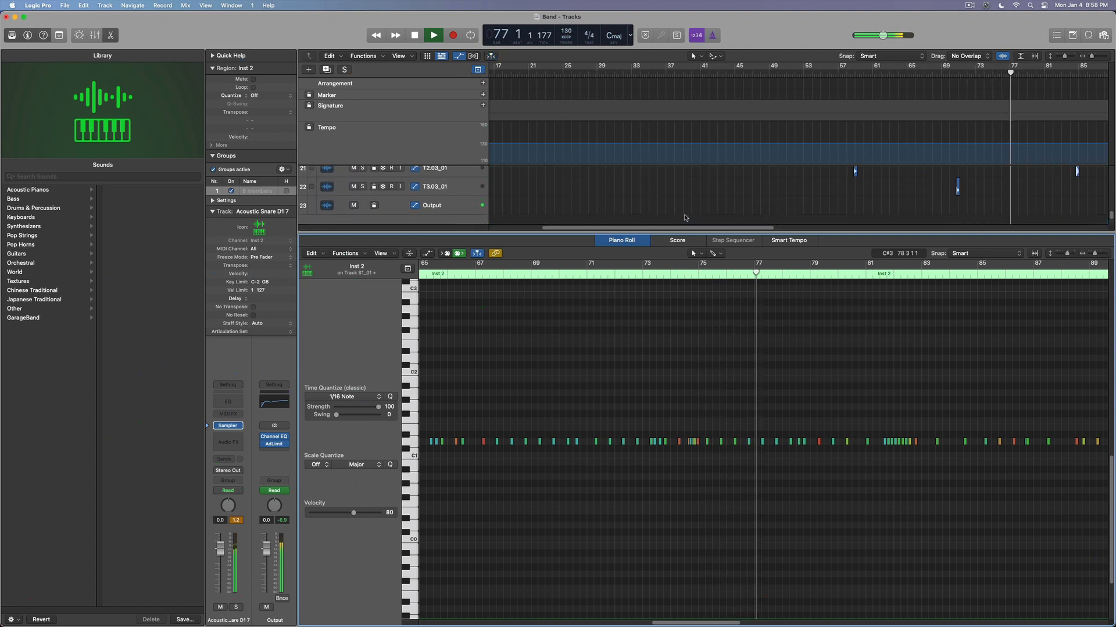
{"action": "key", "text": "x"}
{"action": "key", "text": "x"}
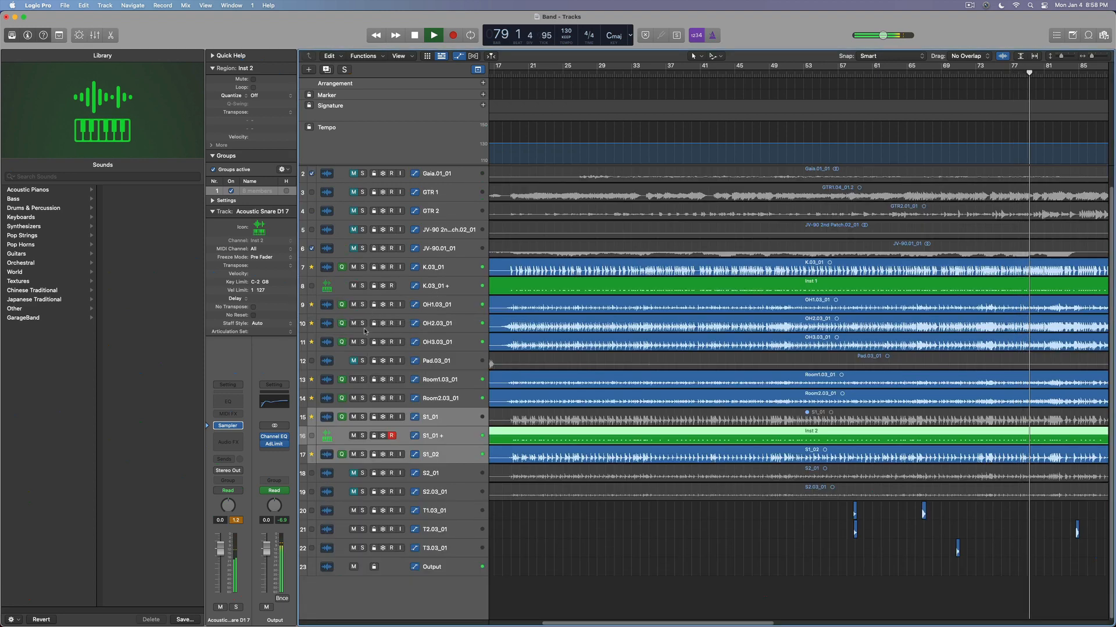
Compare the drums with S1_02 muted and unmuted, leave the track selected and muted, and stop playback.
{"action": "left_click", "coordinate": [354, 455]}
{"action": "left_click", "coordinate": [353, 454]}
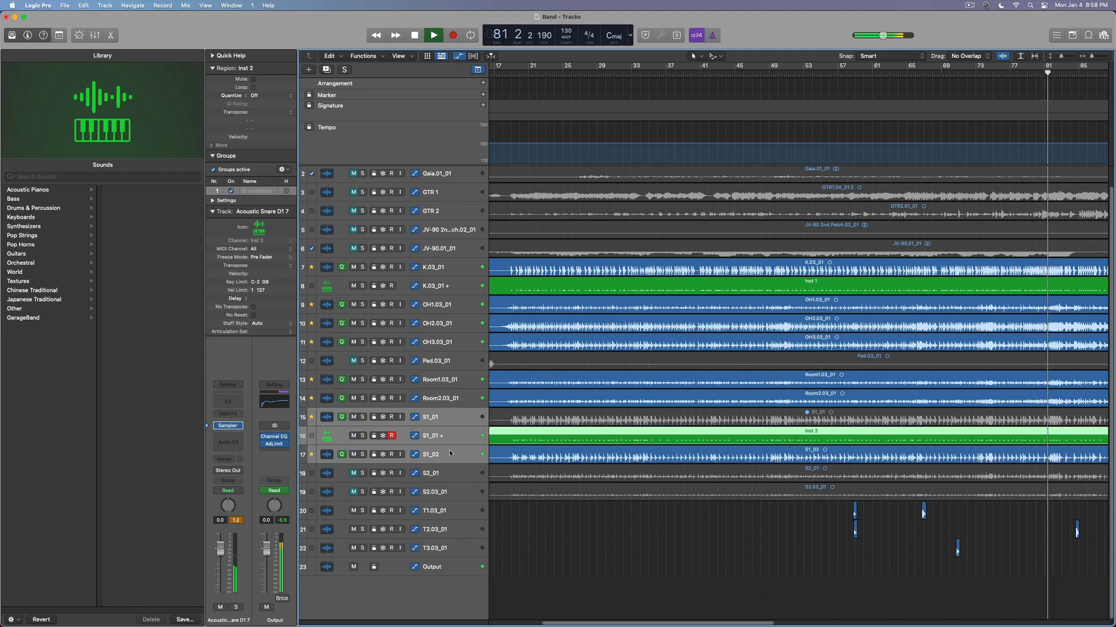
{"action": "left_click", "coordinate": [450, 454]}
{"action": "left_click", "coordinate": [354, 455]}
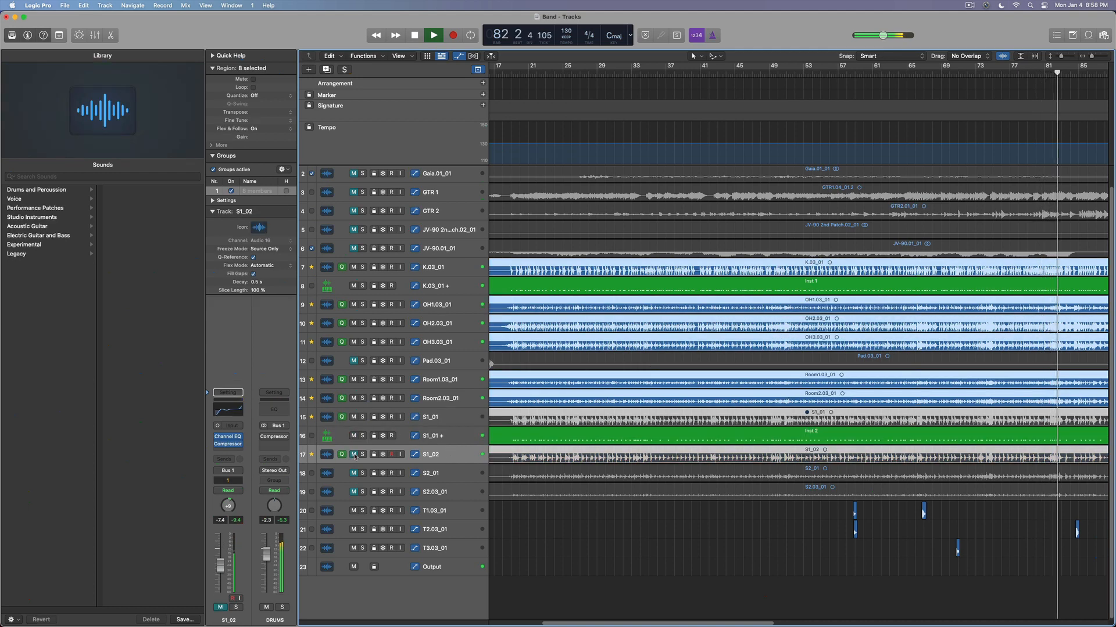
{"action": "key", "text": "space"}
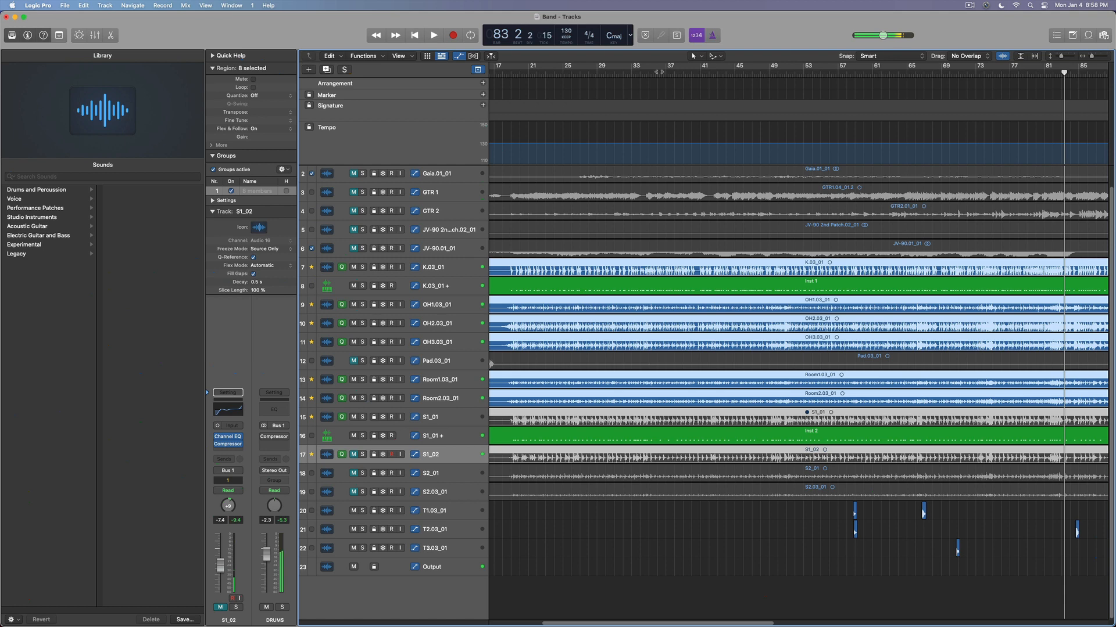
Listen to the drums from bar 36 with only the sampled snare replacing the recorded snares.
{"action": "left_click", "coordinate": [658, 72]}
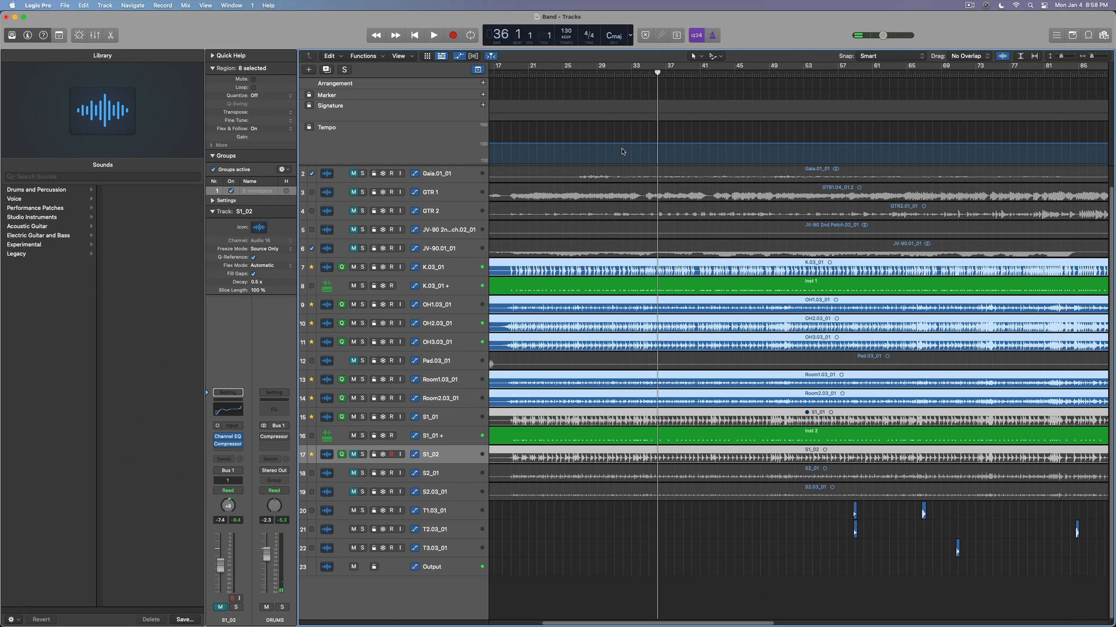
{"action": "key", "text": "space"}
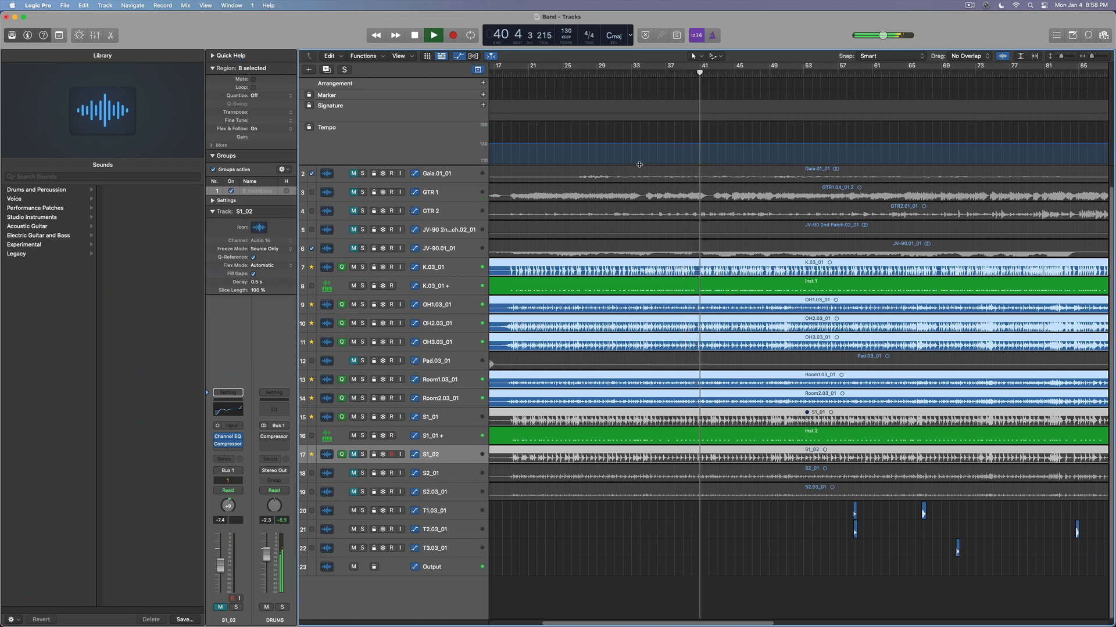
{"action": "key", "text": "space"}
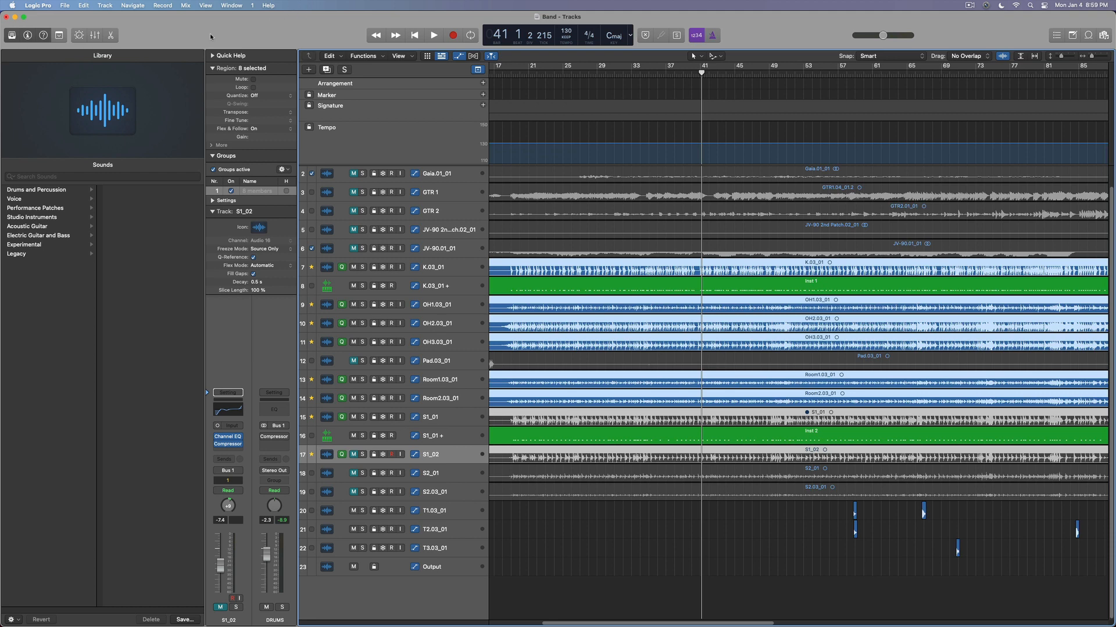
Create a new Drummer track and move its SoCal region to start at bar 41.
{"action": "left_click", "coordinate": [105, 5]}
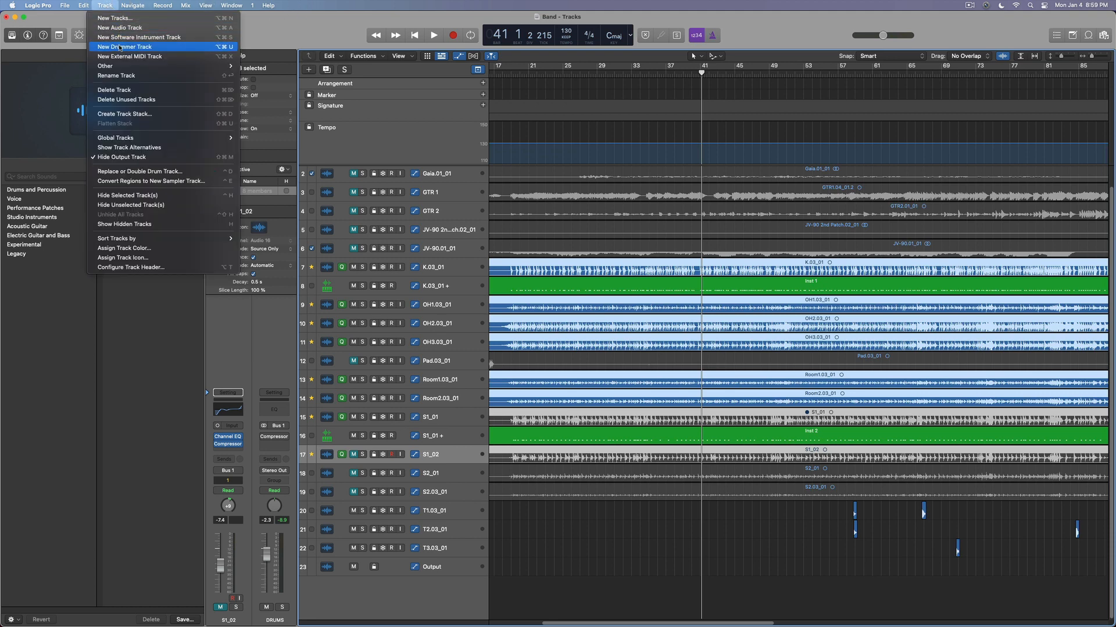
{"action": "left_click", "coordinate": [120, 47]}
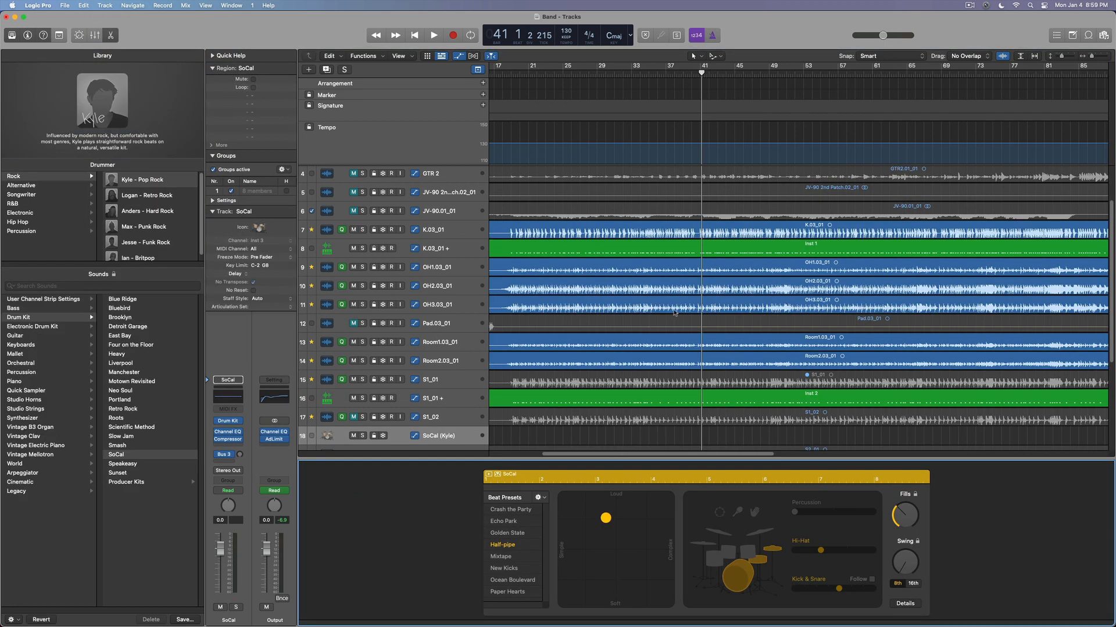
{"action": "scroll", "coordinate": [628, 409], "scroll_direction": "down", "scroll_amount": 5}
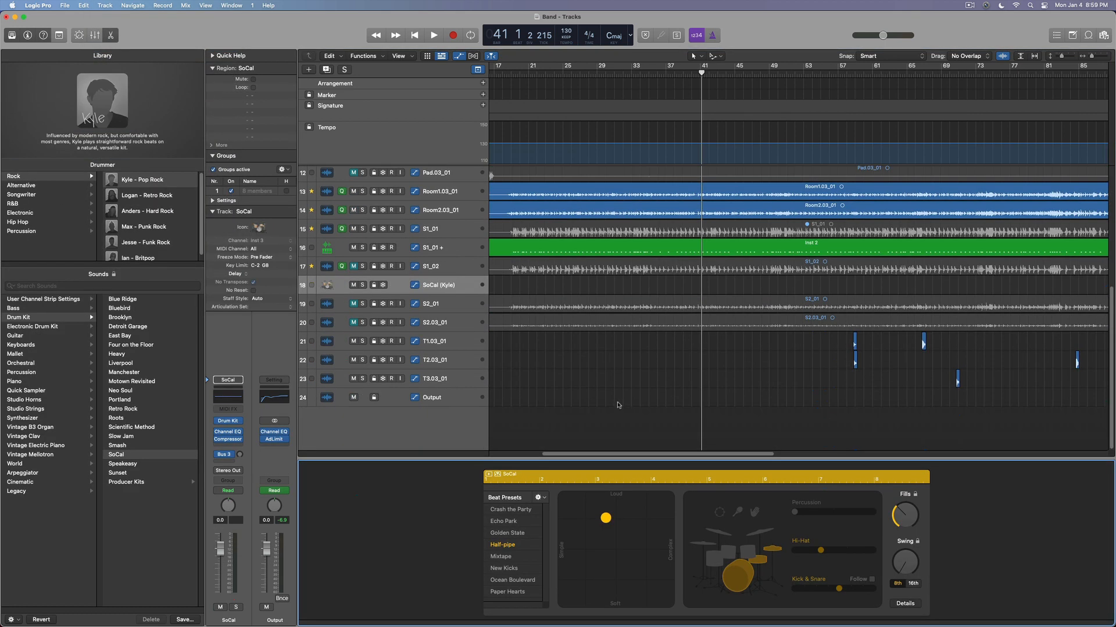
{"action": "scroll", "coordinate": [619, 405], "scroll_direction": "up", "scroll_amount": 5}
{"action": "scroll", "coordinate": [618, 405], "scroll_direction": "down", "scroll_amount": 5}
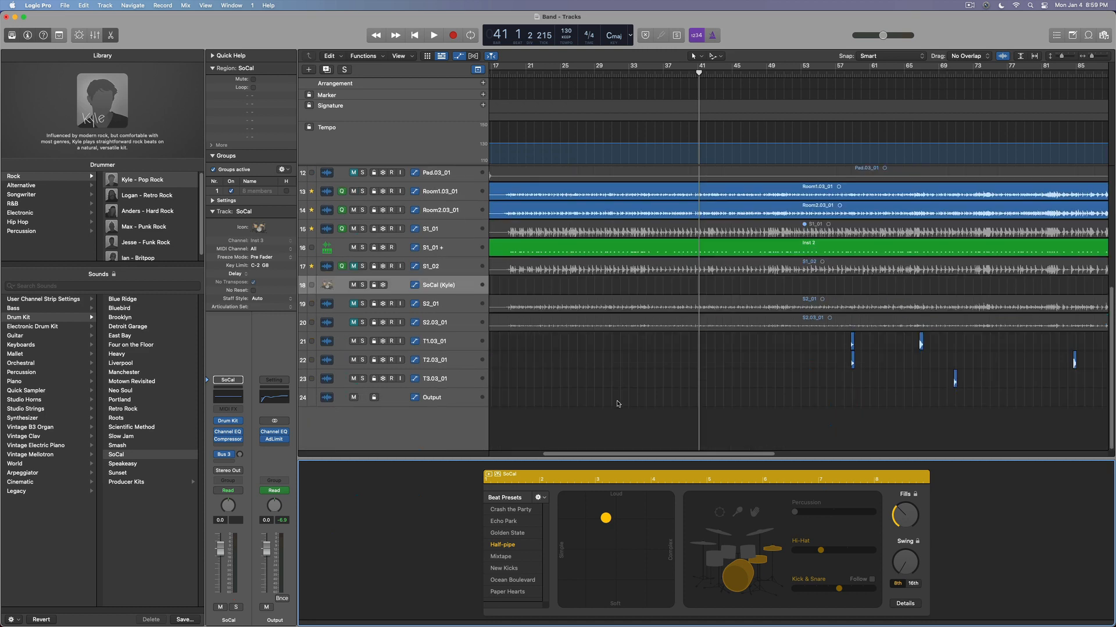
{"action": "scroll", "coordinate": [605, 360], "scroll_direction": "left", "scroll_amount": 5}
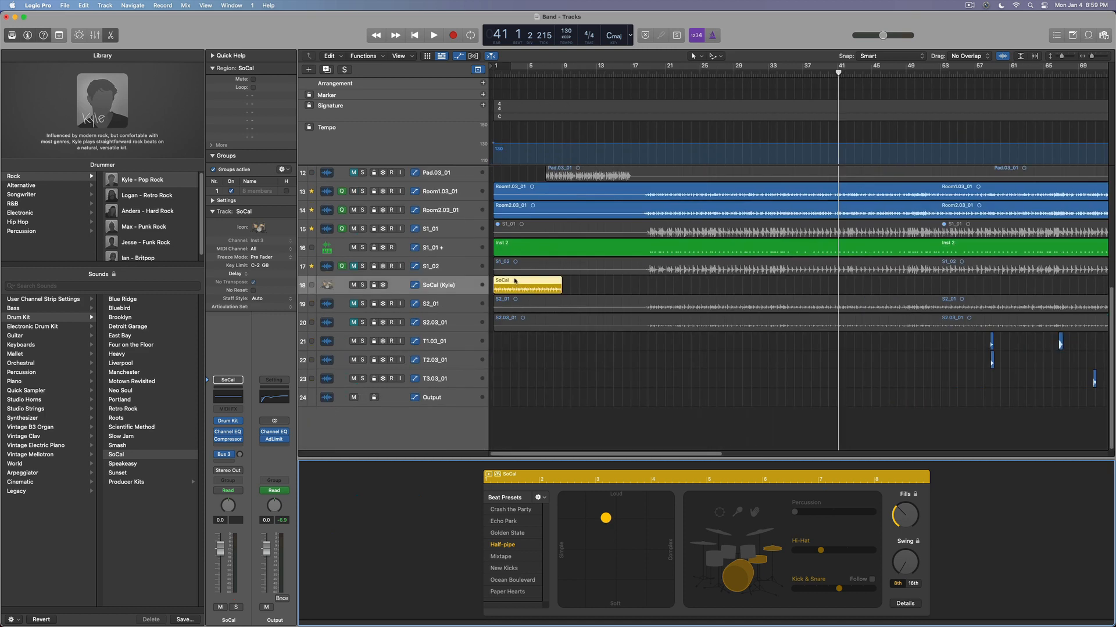
{"action": "left_click_drag", "start_coordinate": [514, 280], "coordinate": [928, 280]}
{"action": "scroll", "coordinate": [925, 302], "scroll_direction": "up", "scroll_amount": 5}
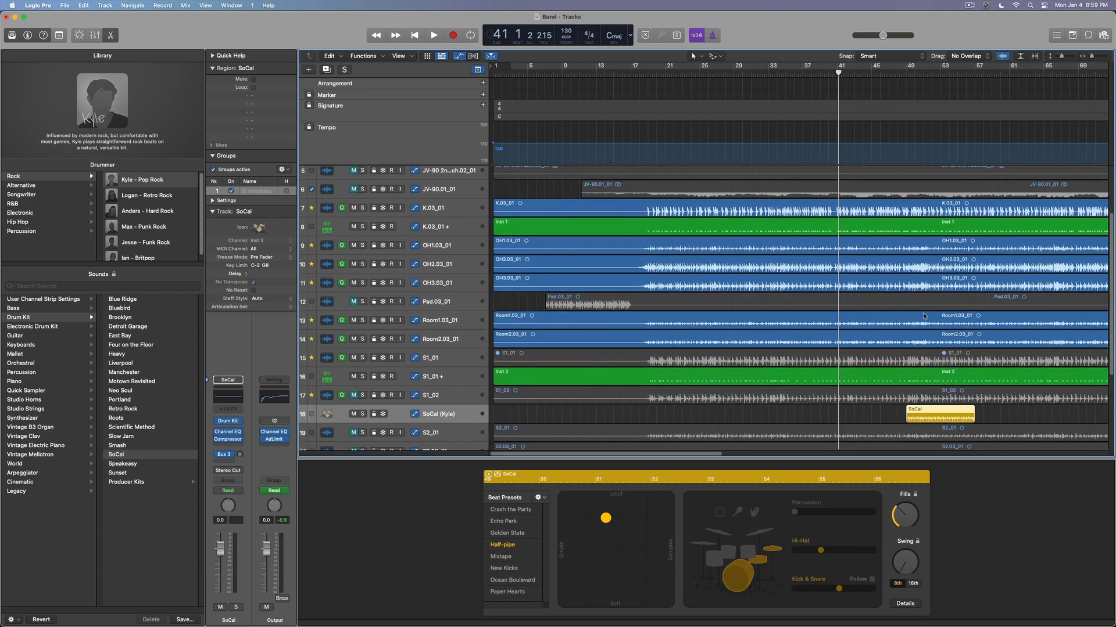
{"action": "left_click_drag", "start_coordinate": [937, 416], "coordinate": [864, 421]}
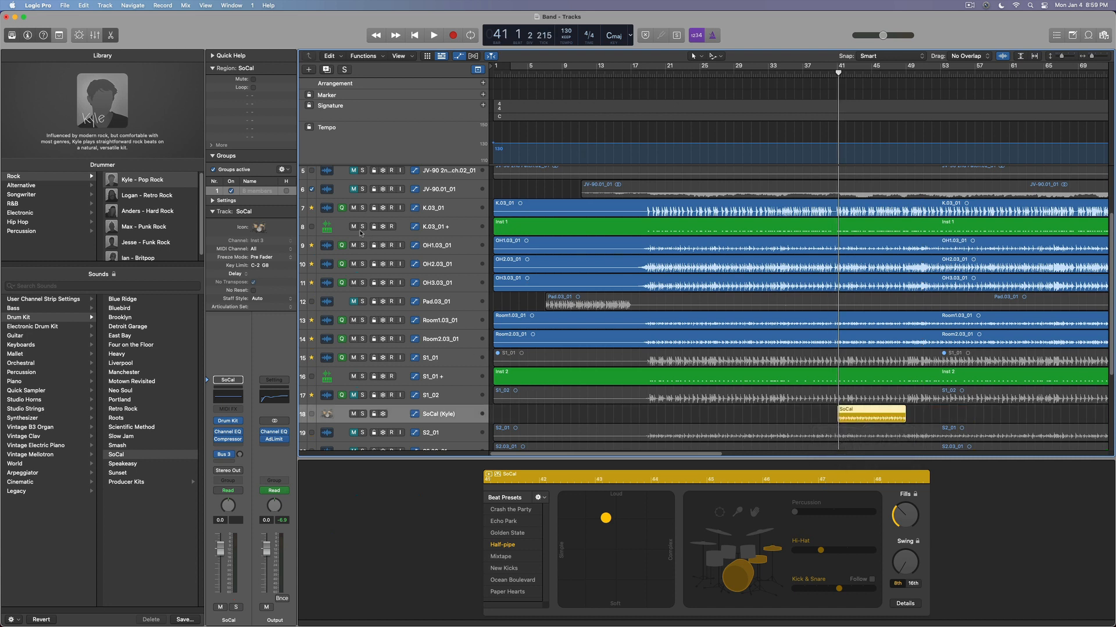
Mute the kick K.03_01, the overheads, both room tracks, S1_01 and the snare sample track S1_01 +.
{"action": "left_click", "coordinate": [354, 208]}
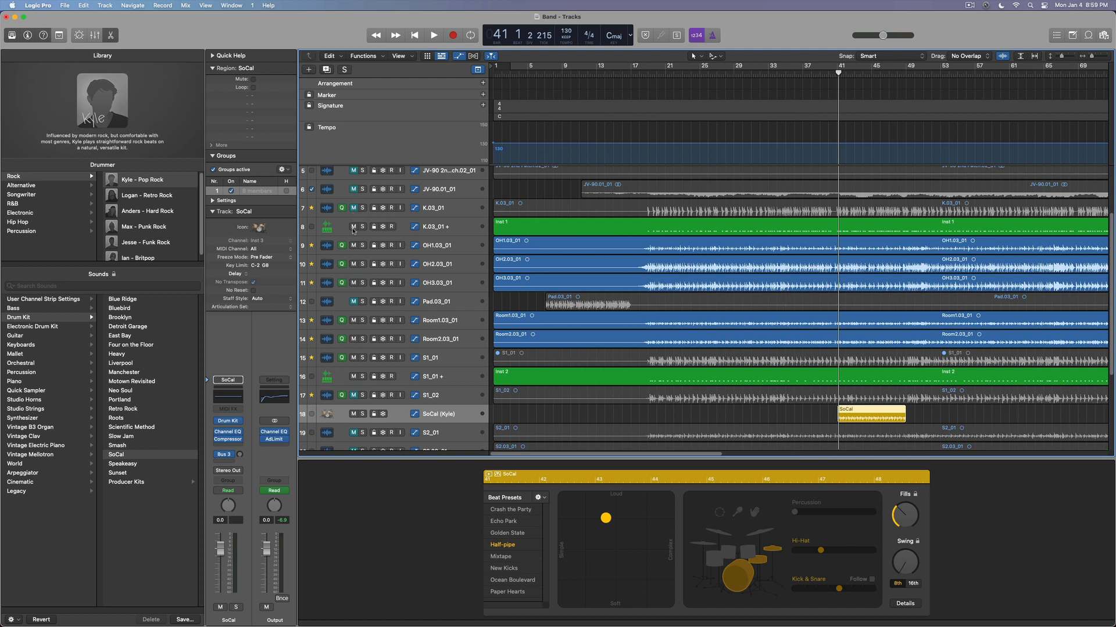
{"action": "left_click_drag", "start_coordinate": [356, 247], "coordinate": [356, 364]}
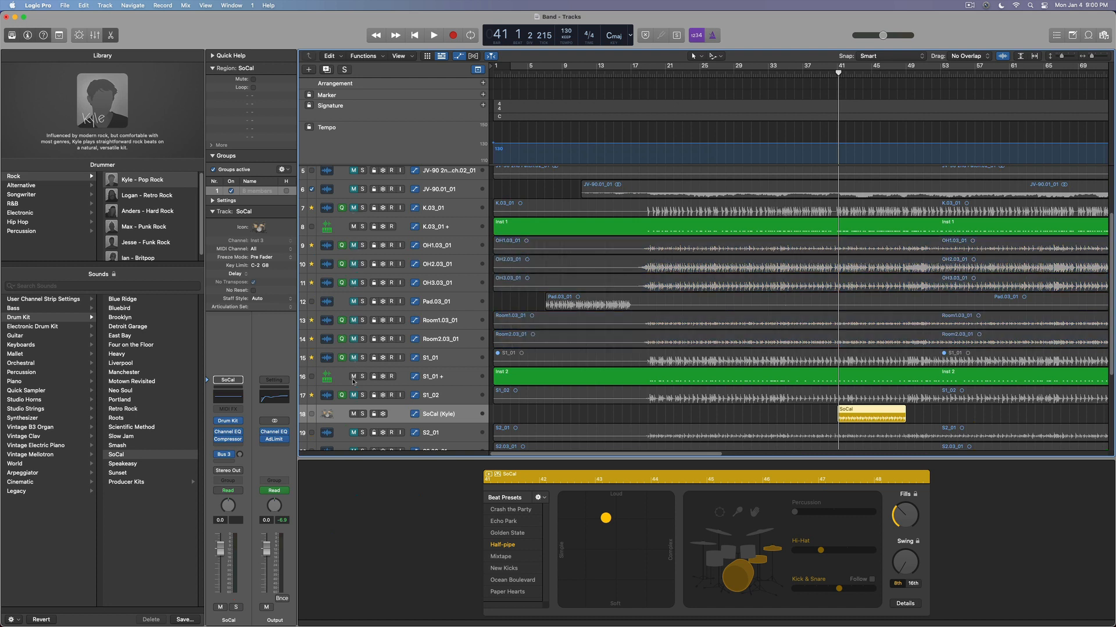
{"action": "left_click", "coordinate": [353, 376]}
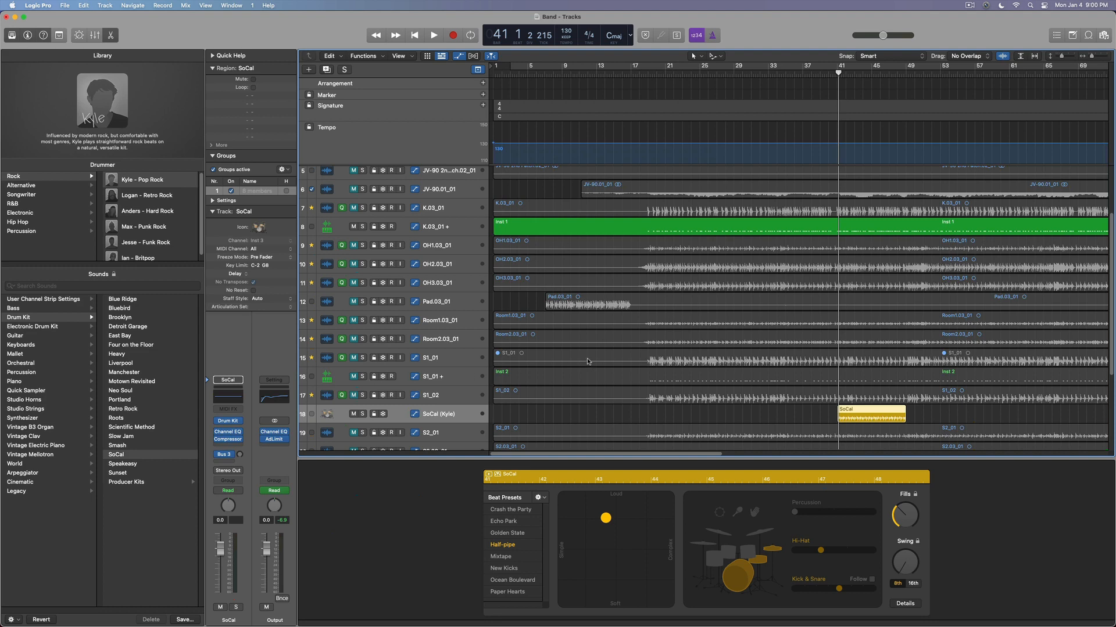
Audition the Drummer part from bar 41, temporarily unmuting the Bass.01_01 through JV-90.01_01 tracks, and mute those tracks again.
{"action": "key", "text": "space"}
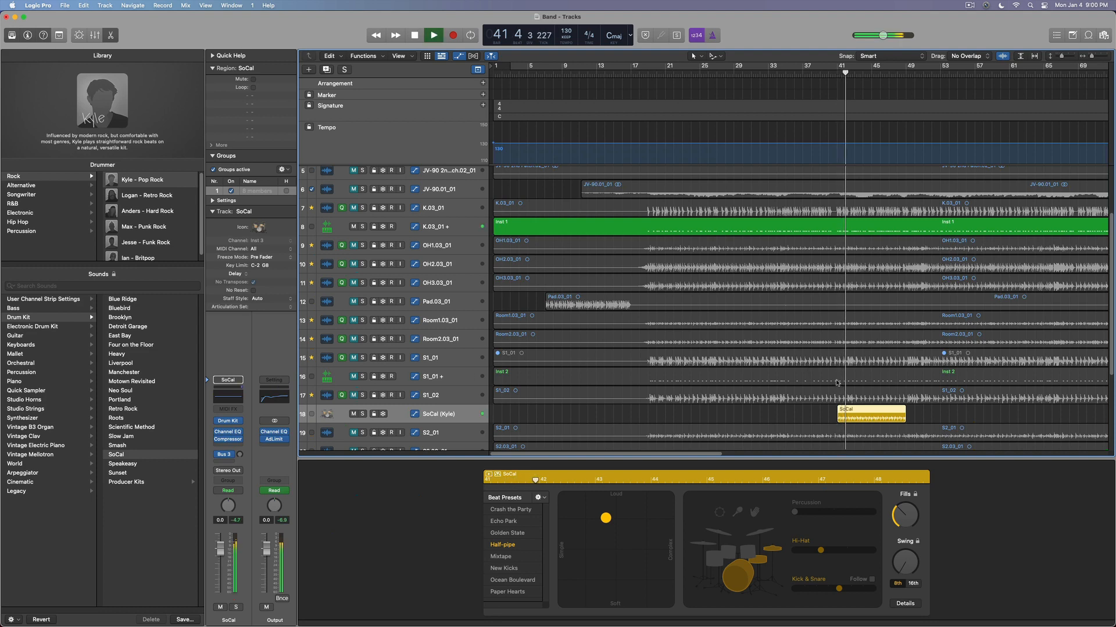
{"action": "scroll", "coordinate": [342, 232], "scroll_direction": "down", "scroll_amount": 4}
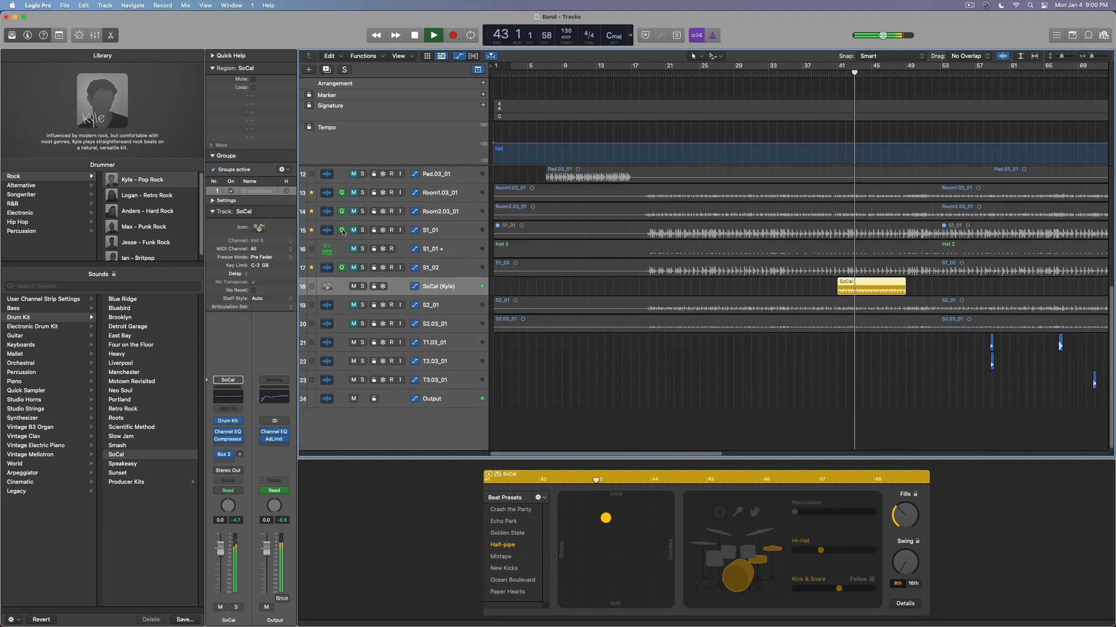
{"action": "scroll", "coordinate": [343, 233], "scroll_direction": "up", "scroll_amount": 6}
{"action": "left_click_drag", "start_coordinate": [353, 176], "coordinate": [355, 269]}
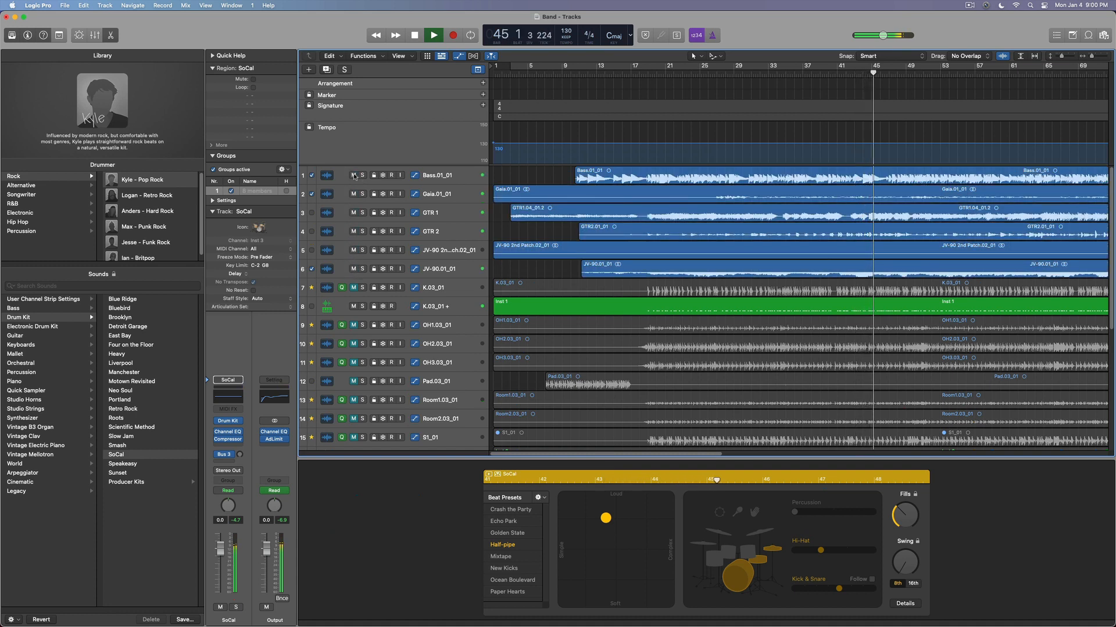
{"action": "key", "text": "space"}
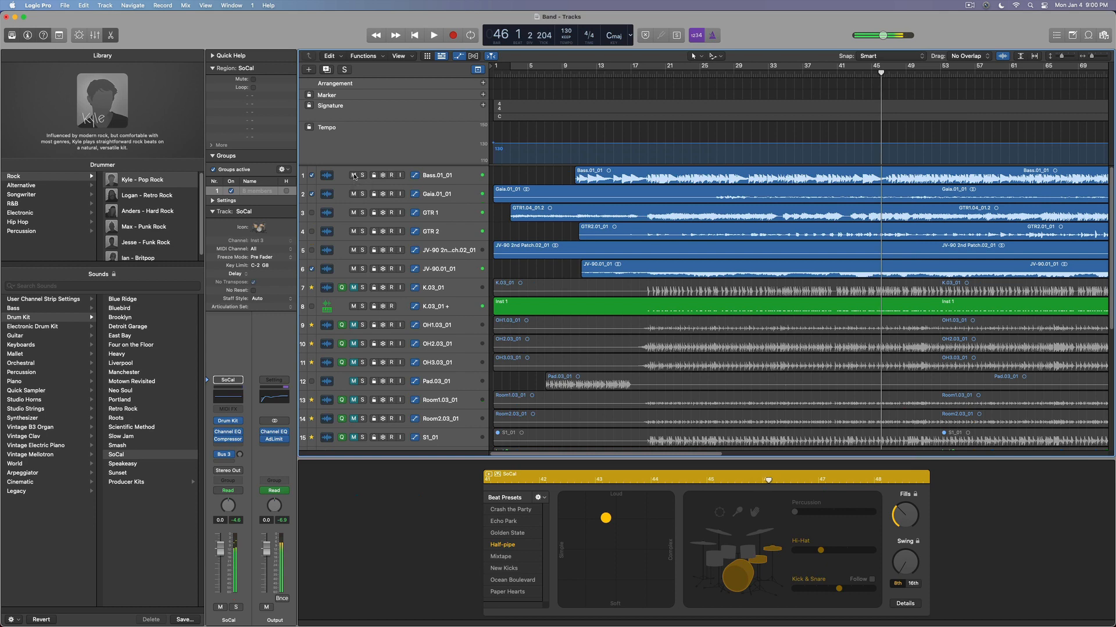
{"action": "left_click_drag", "start_coordinate": [354, 176], "coordinate": [355, 269]}
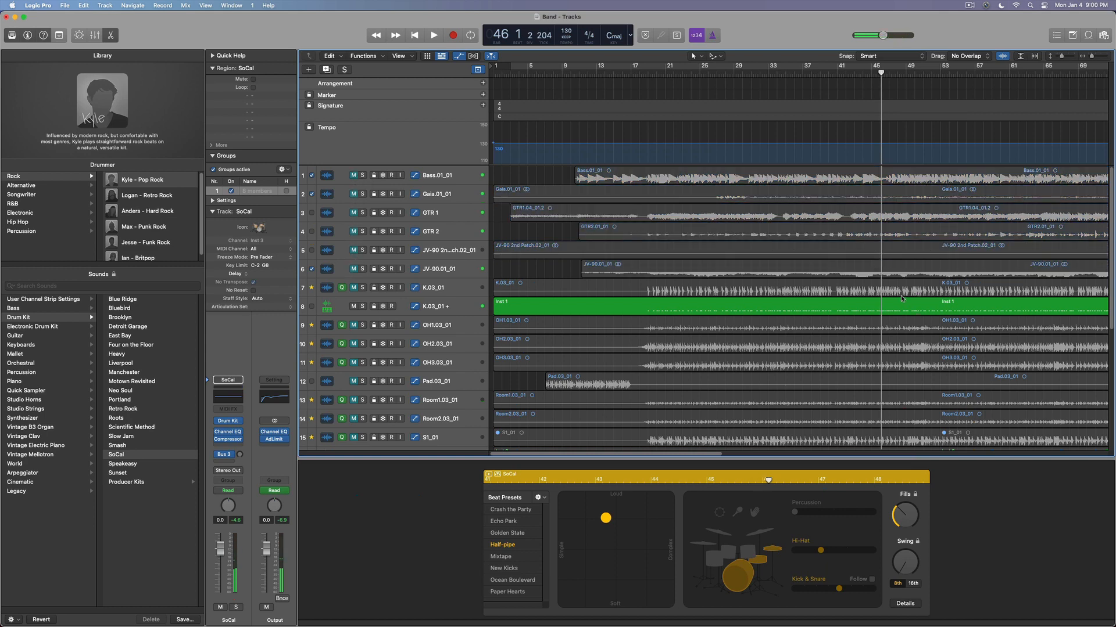
Change the Drummer track's kit to Liverpool+ from the Producer Kits.
{"action": "scroll", "coordinate": [901, 299], "scroll_direction": "down", "scroll_amount": 5}
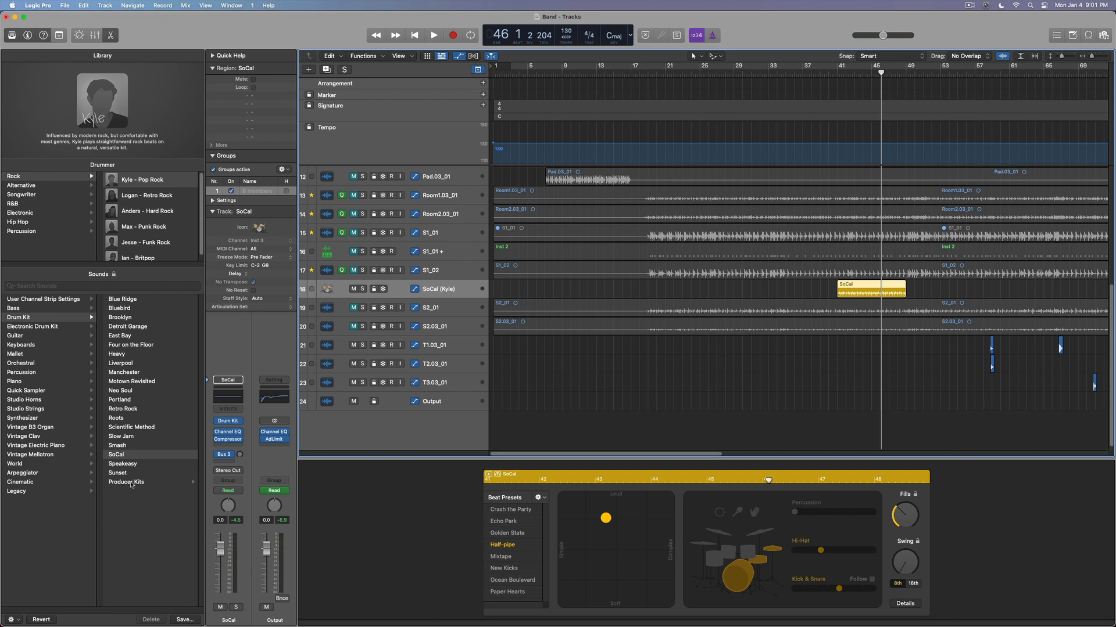
{"action": "left_click", "coordinate": [134, 484]}
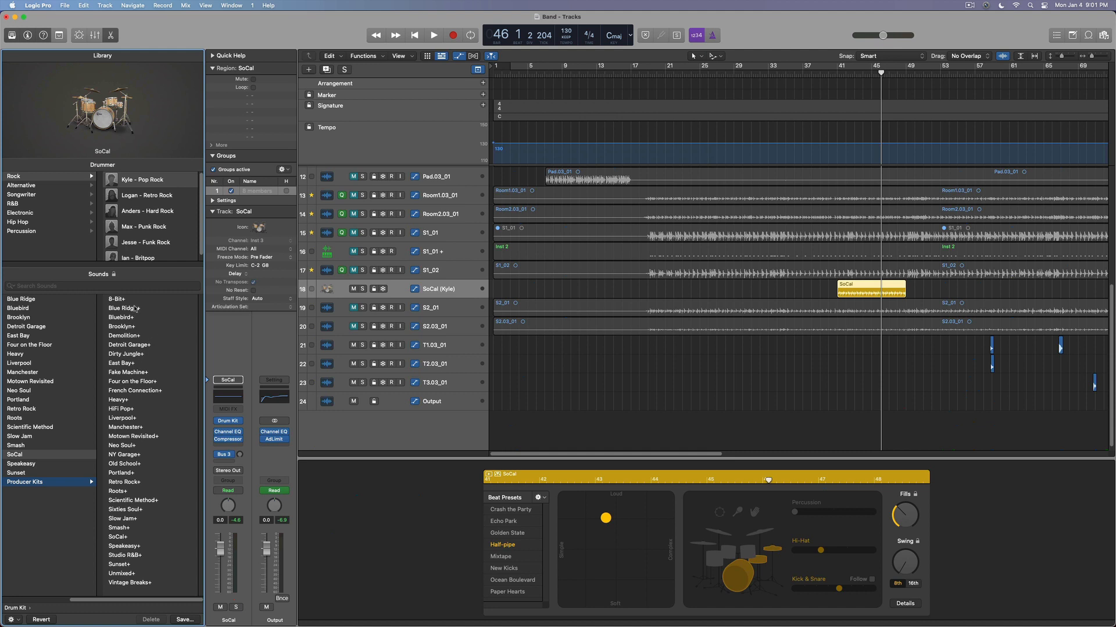
{"action": "left_click", "coordinate": [137, 419]}
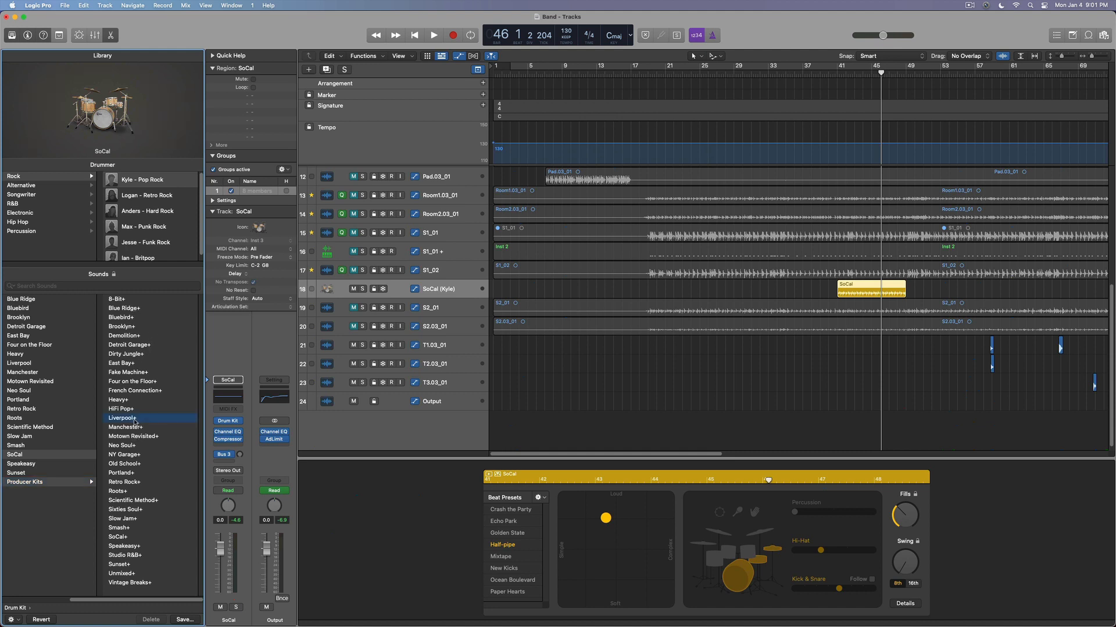
Expand the Liverpool+ track stack and review its individual drum channels.
{"action": "left_click", "coordinate": [323, 290]}
{"action": "scroll", "coordinate": [615, 349], "scroll_direction": "down", "scroll_amount": 6}
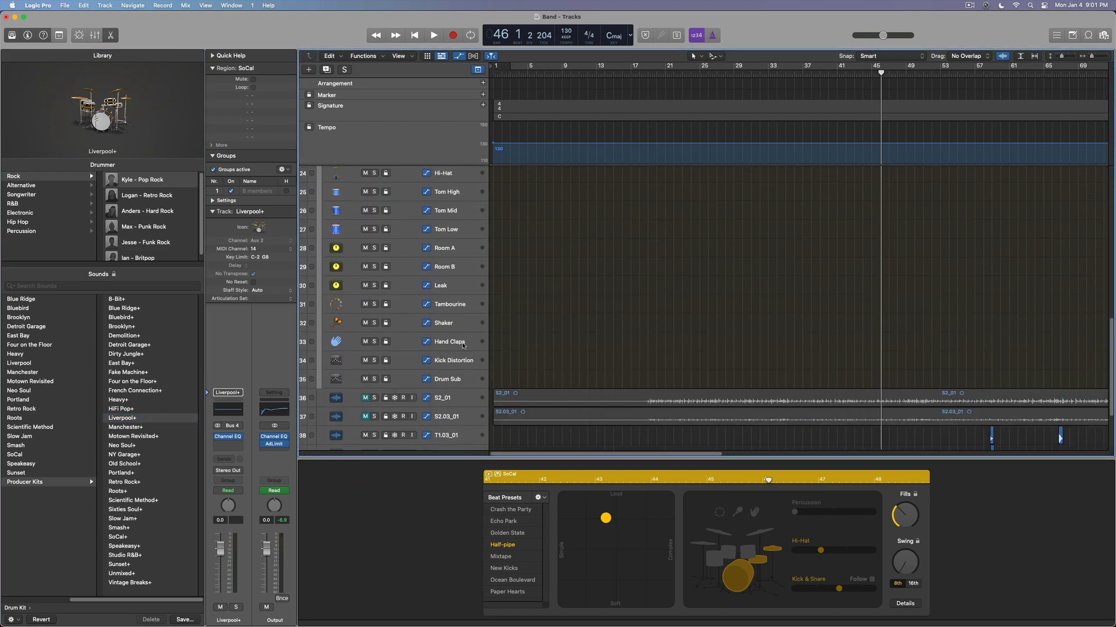
{"action": "scroll", "coordinate": [463, 346], "scroll_direction": "up", "scroll_amount": 6}
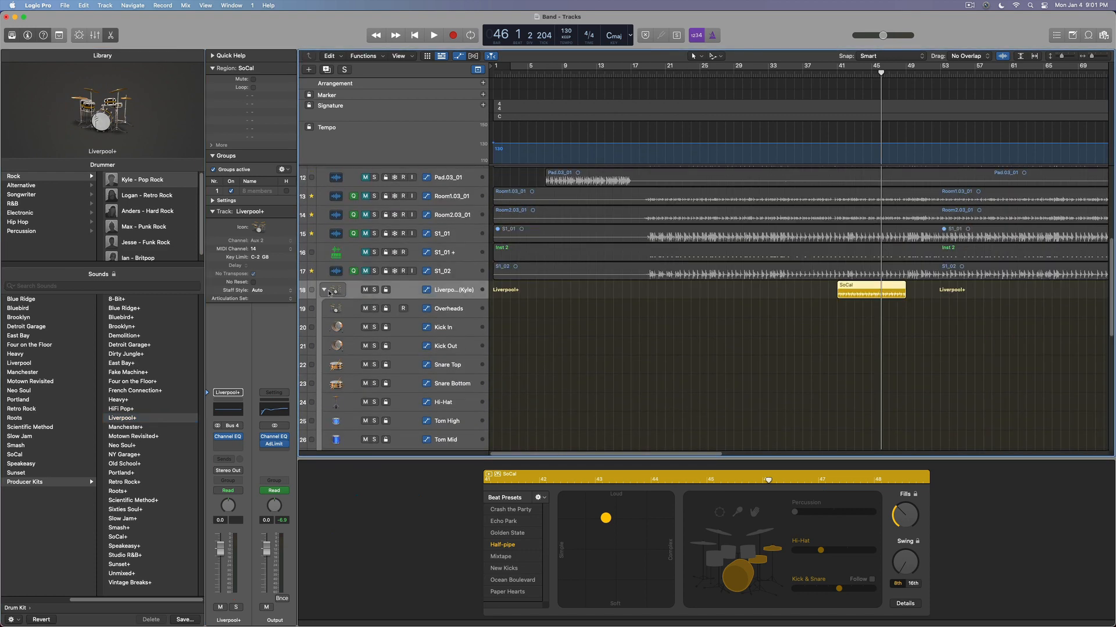
Look through the remaining Liverpool+ channels, from the toms and rooms to Kick Distortion and Drum Sub, and collapse the track stack.
{"action": "scroll", "coordinate": [416, 228], "scroll_direction": "down", "scroll_amount": 8}
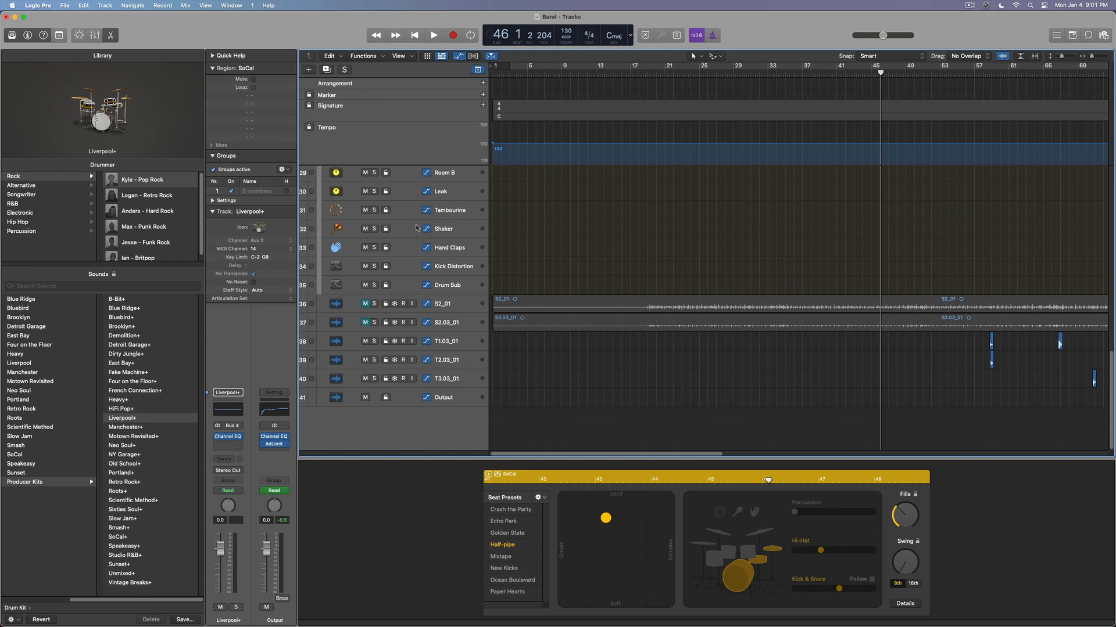
{"action": "scroll", "coordinate": [416, 228], "scroll_direction": "up", "scroll_amount": 2}
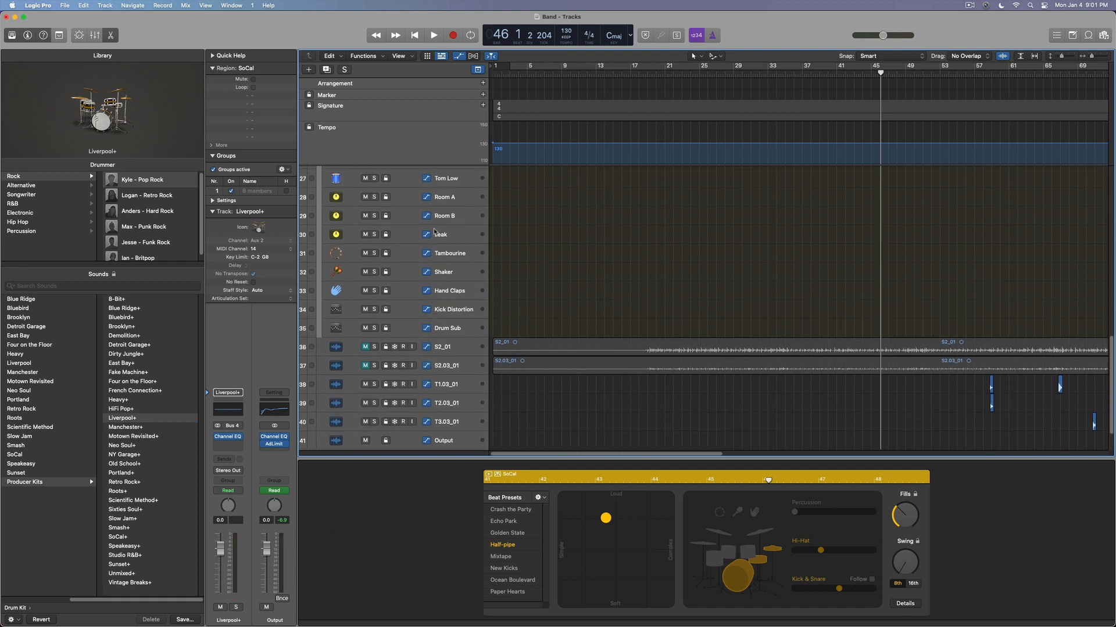
{"action": "scroll", "coordinate": [420, 250], "scroll_direction": "up", "scroll_amount": 2}
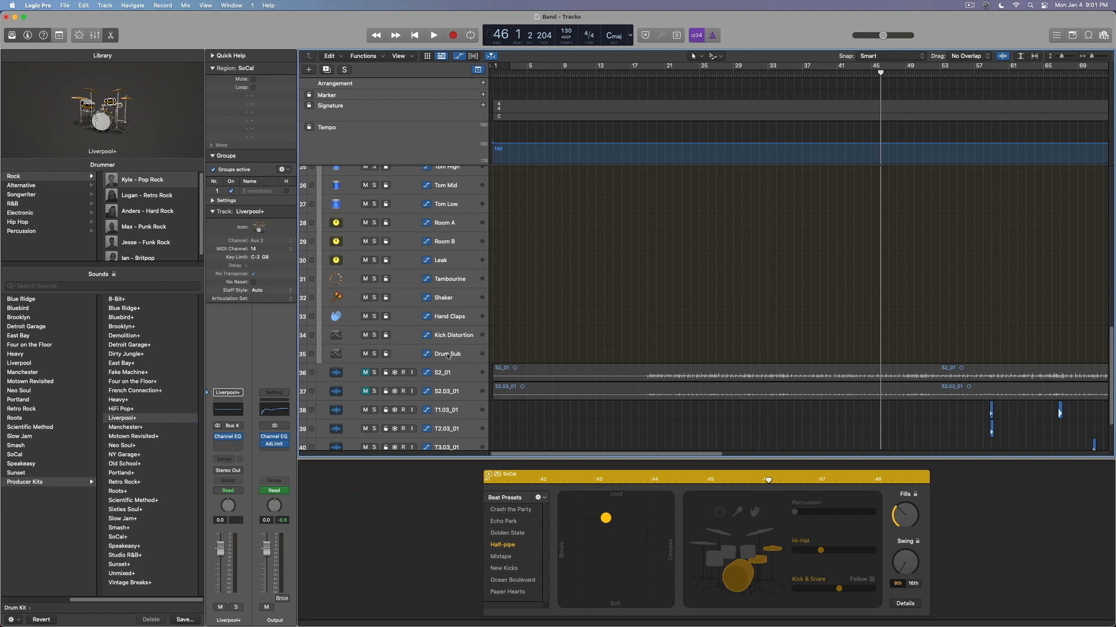
{"action": "scroll", "coordinate": [459, 338], "scroll_direction": "up", "scroll_amount": 10}
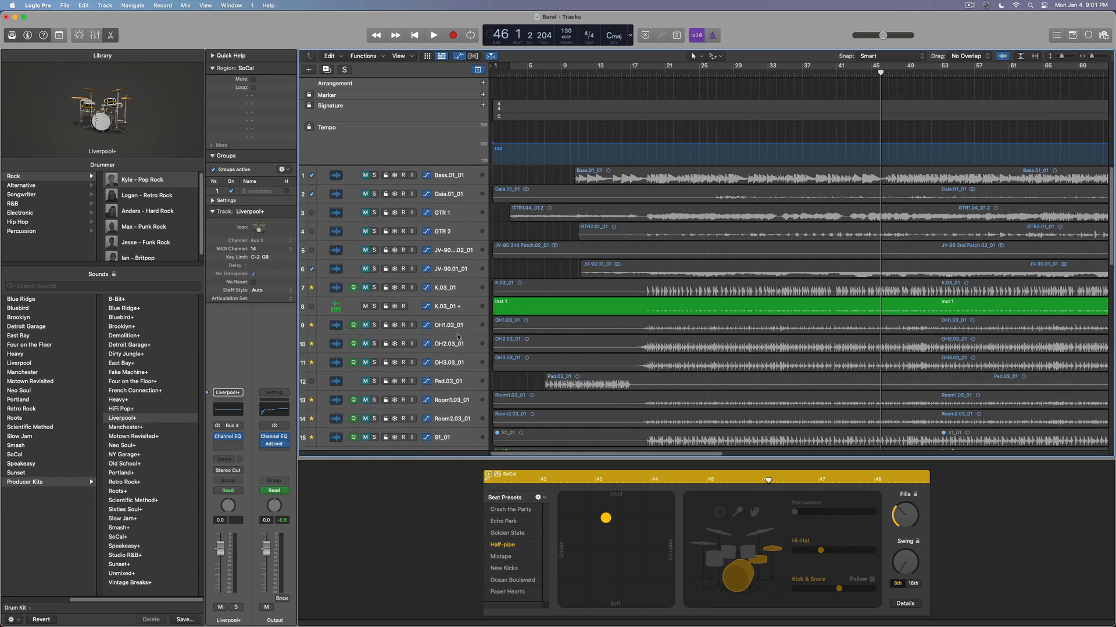
{"action": "scroll", "coordinate": [332, 318], "scroll_direction": "down", "scroll_amount": 6}
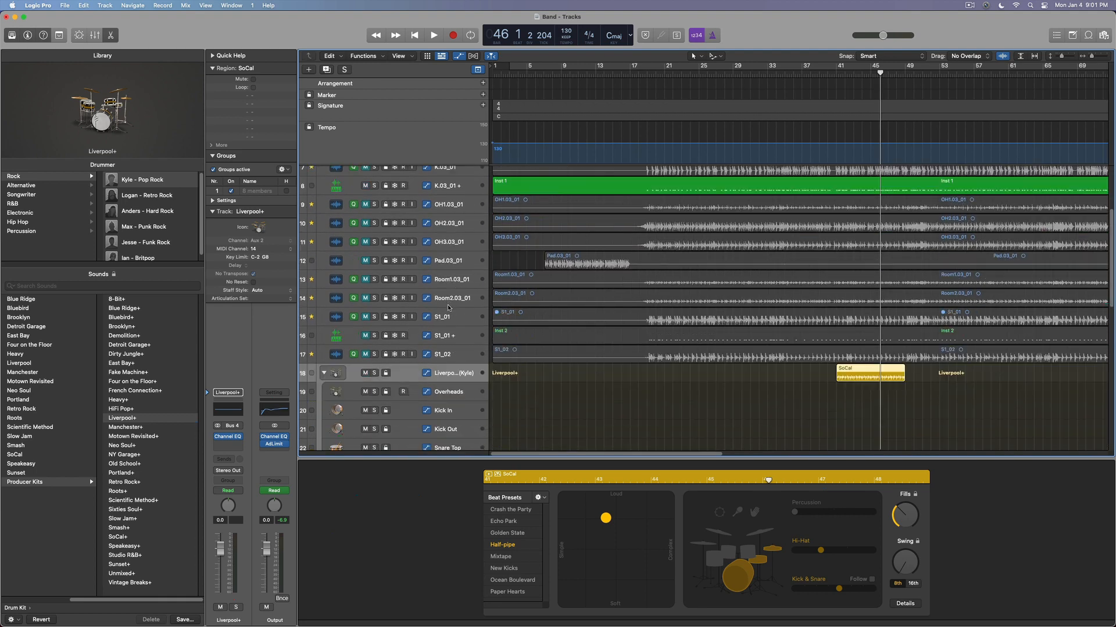
{"action": "left_click", "coordinate": [324, 327]}
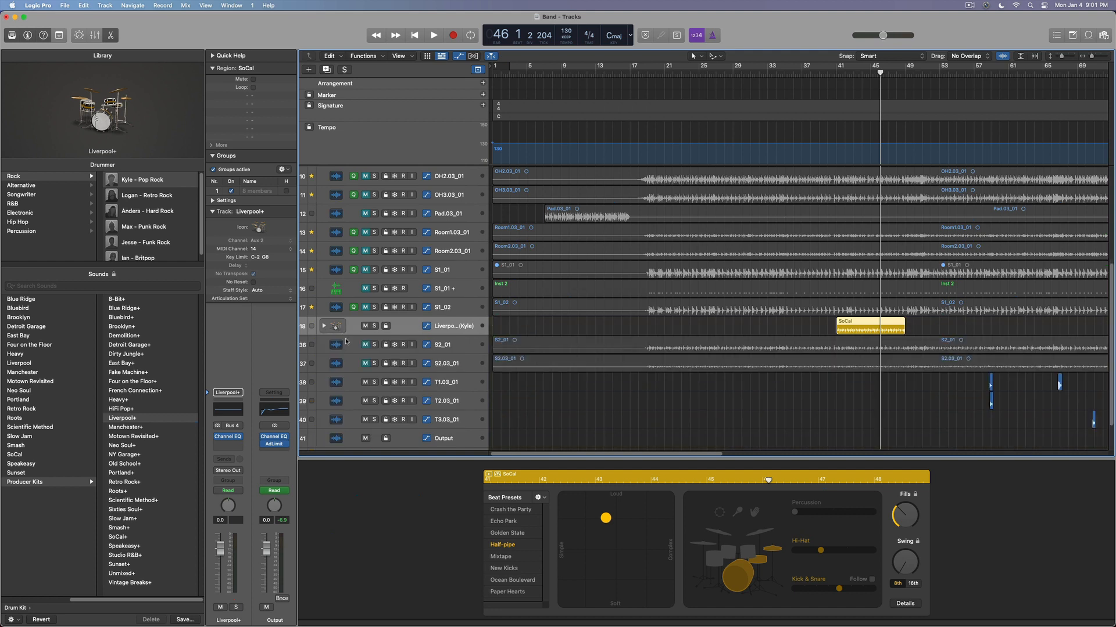
Open the mixer, expand the Liverpool+ channel strip to examine its individual drum channels, and collapse it again.
{"action": "key", "text": "x"}
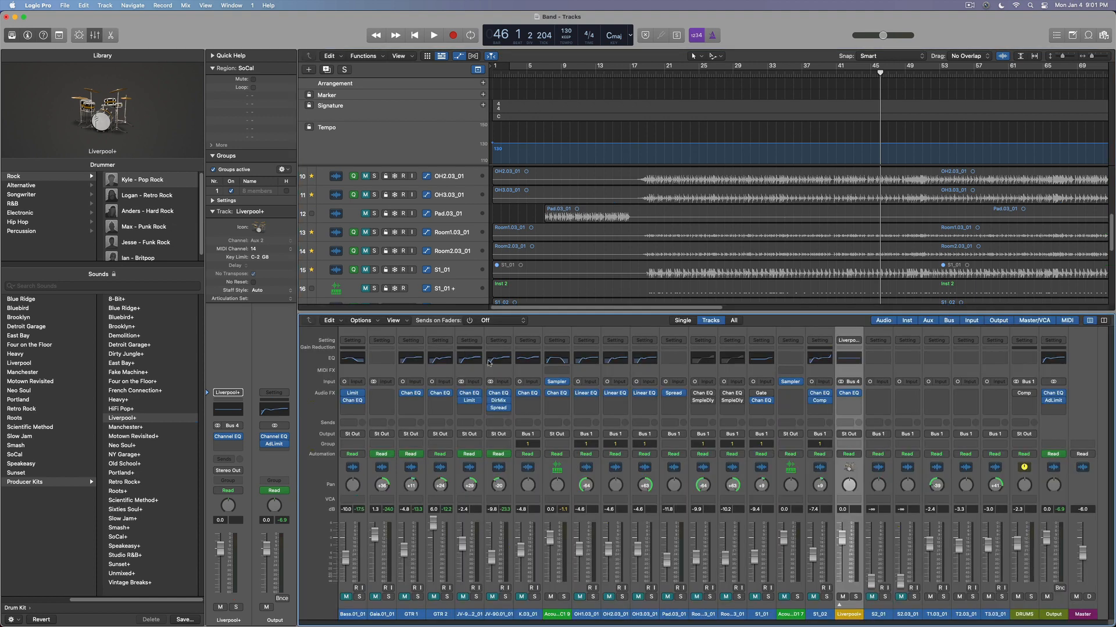
{"action": "left_click", "coordinate": [840, 605]}
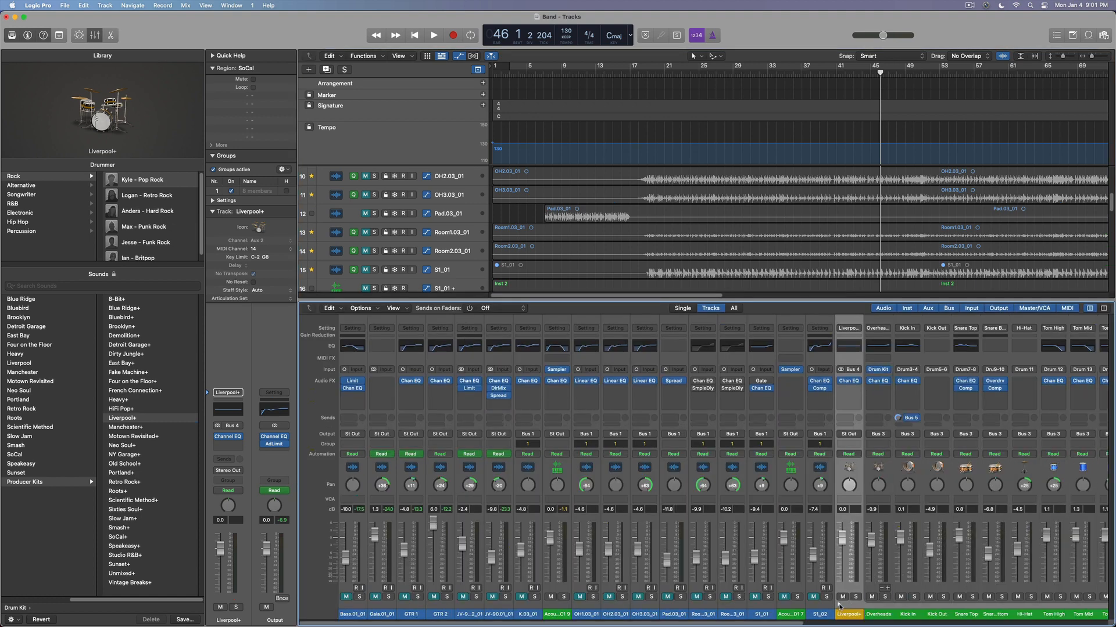
{"action": "scroll", "coordinate": [924, 426], "scroll_direction": "right", "scroll_amount": 4}
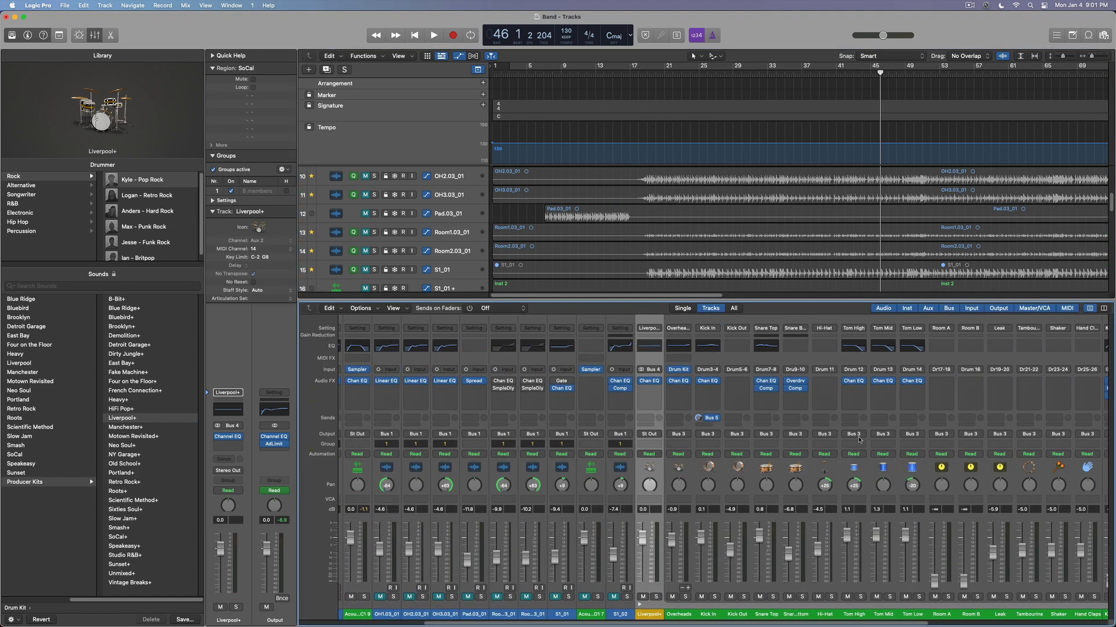
{"action": "left_click", "coordinate": [639, 605]}
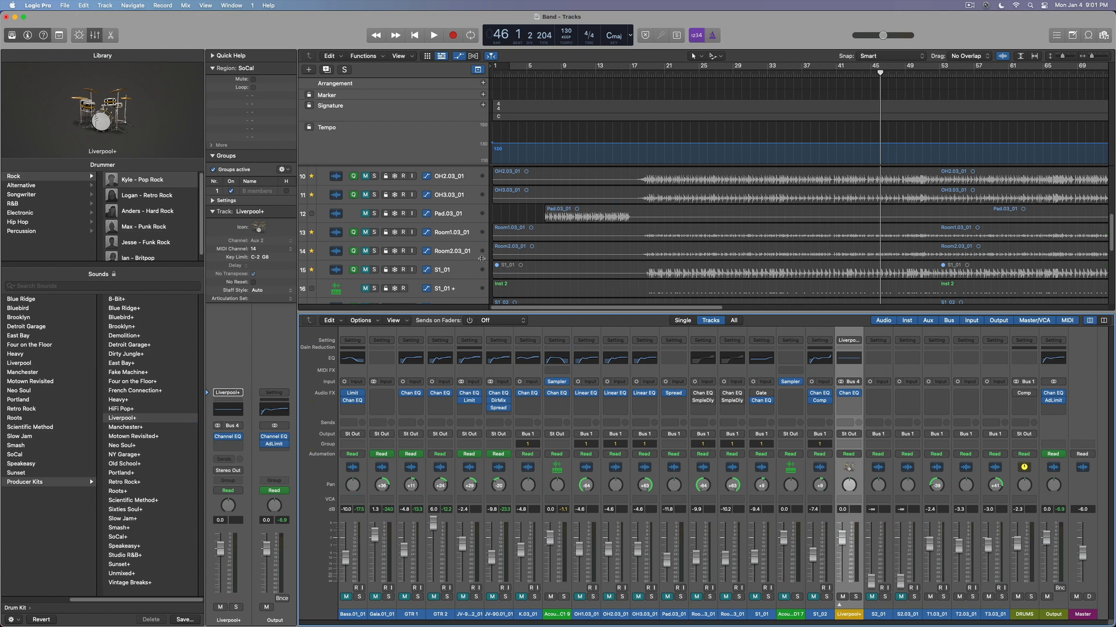
Open Drum Kit Designer from the Overheads channel of the Liverpool+ stack and browse the available kick and snare drums.
{"action": "scroll", "coordinate": [468, 264], "scroll_direction": "down", "scroll_amount": 2}
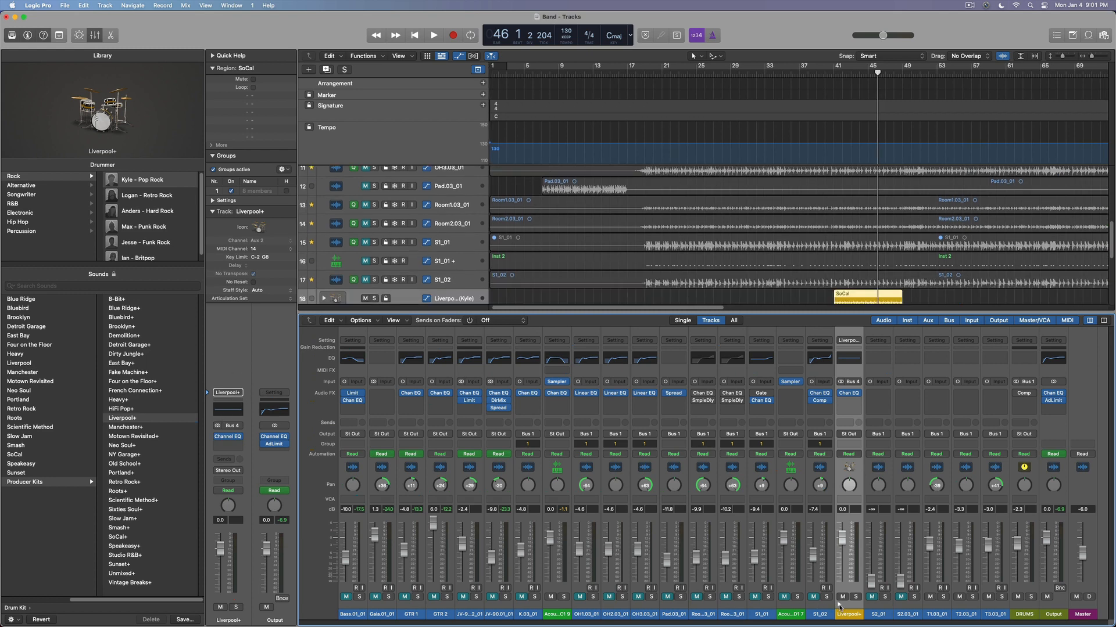
{"action": "left_click", "coordinate": [839, 605]}
{"action": "left_click", "coordinate": [878, 370]}
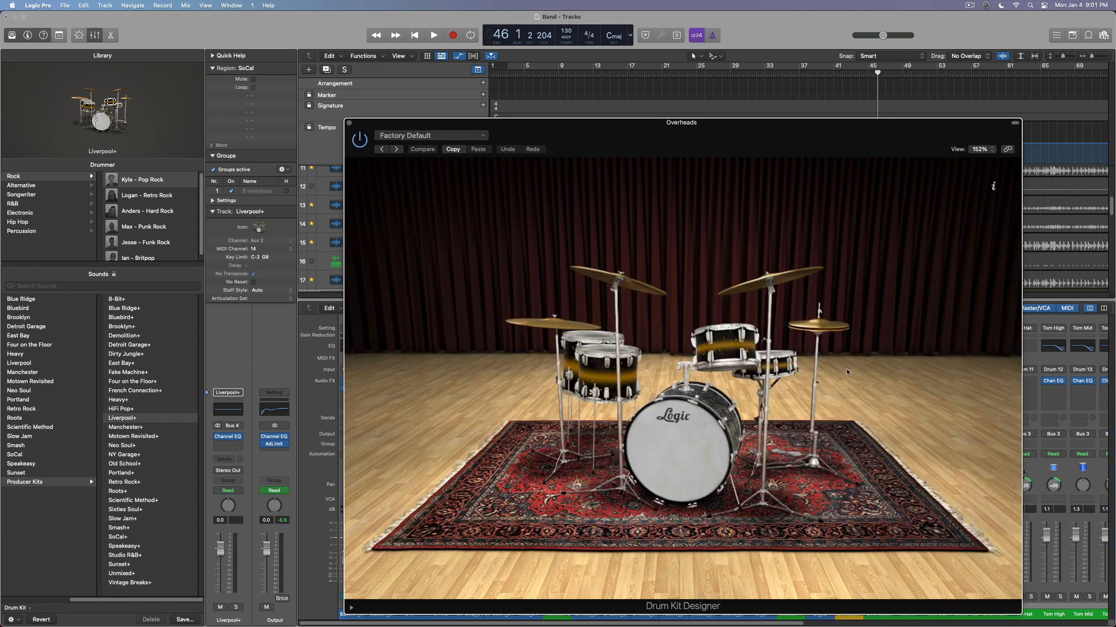
{"action": "left_click", "coordinate": [677, 459]}
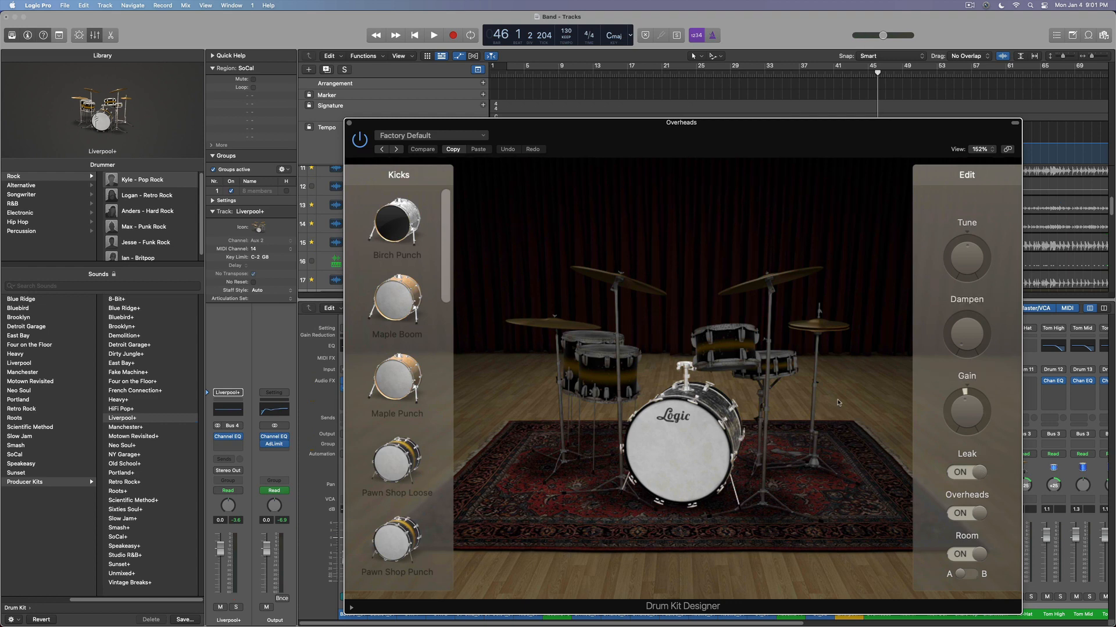
{"action": "left_click", "coordinate": [778, 366]}
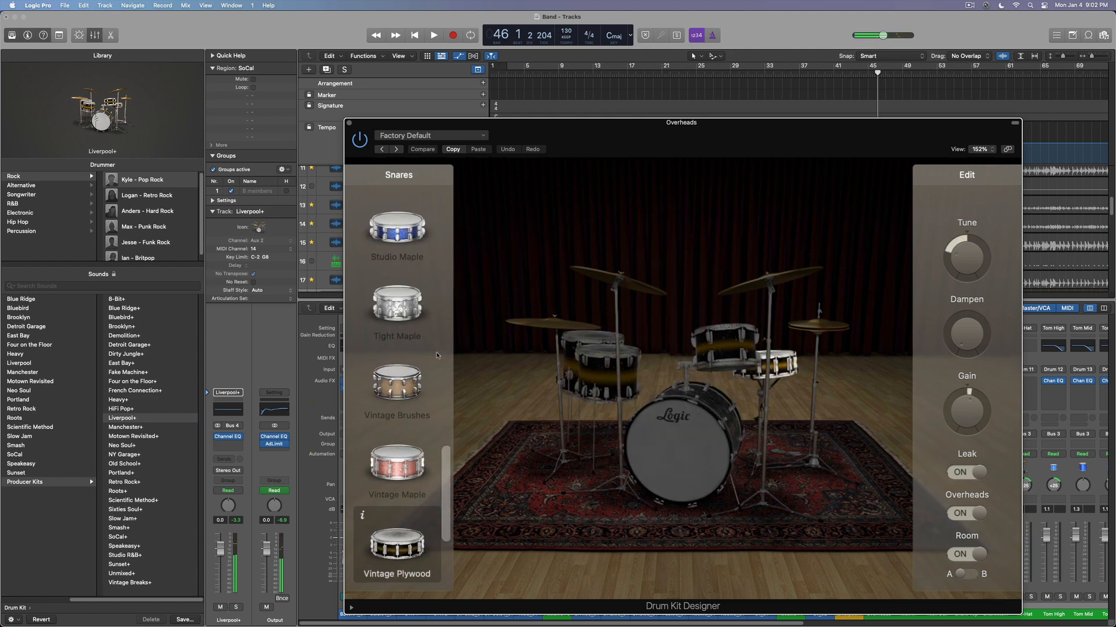
{"action": "scroll", "coordinate": [446, 469], "scroll_direction": "down", "scroll_amount": 5}
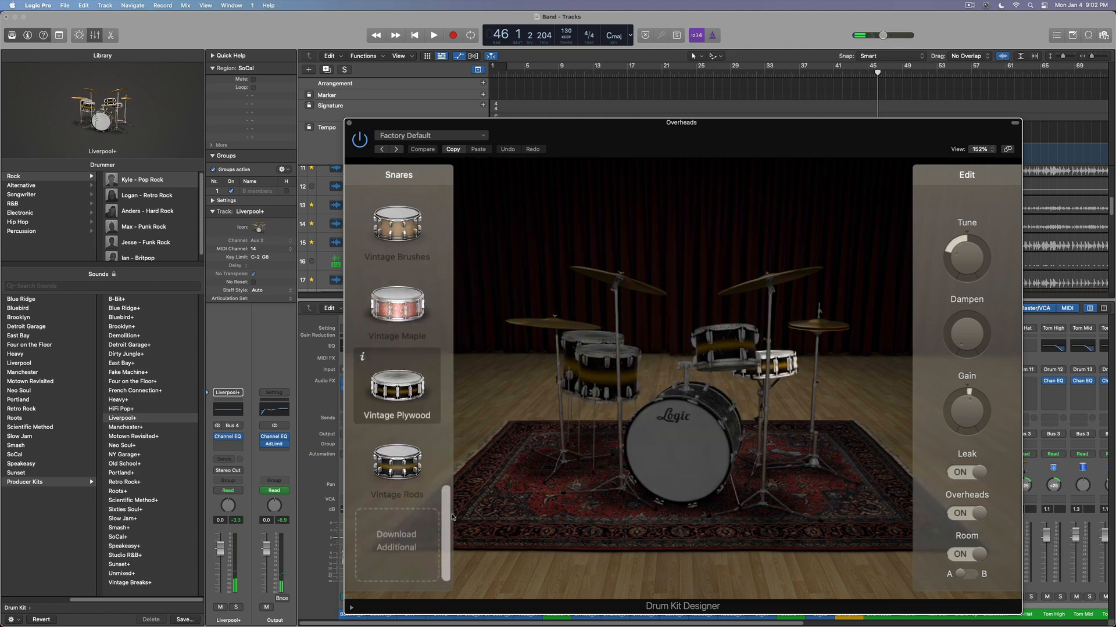
Browse the tom, crash and hi-hat choices in Drum Kit Designer and close the plug-in window.
{"action": "left_click", "coordinate": [562, 453]}
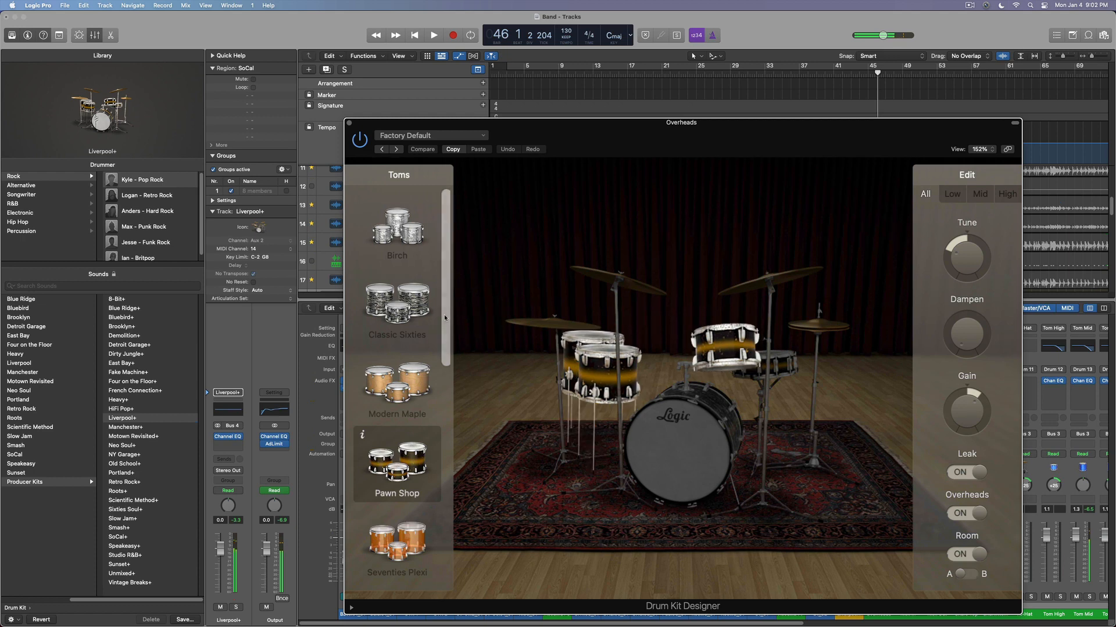
{"action": "scroll", "coordinate": [435, 496], "scroll_direction": "down", "scroll_amount": 3}
{"action": "left_click", "coordinate": [628, 286]}
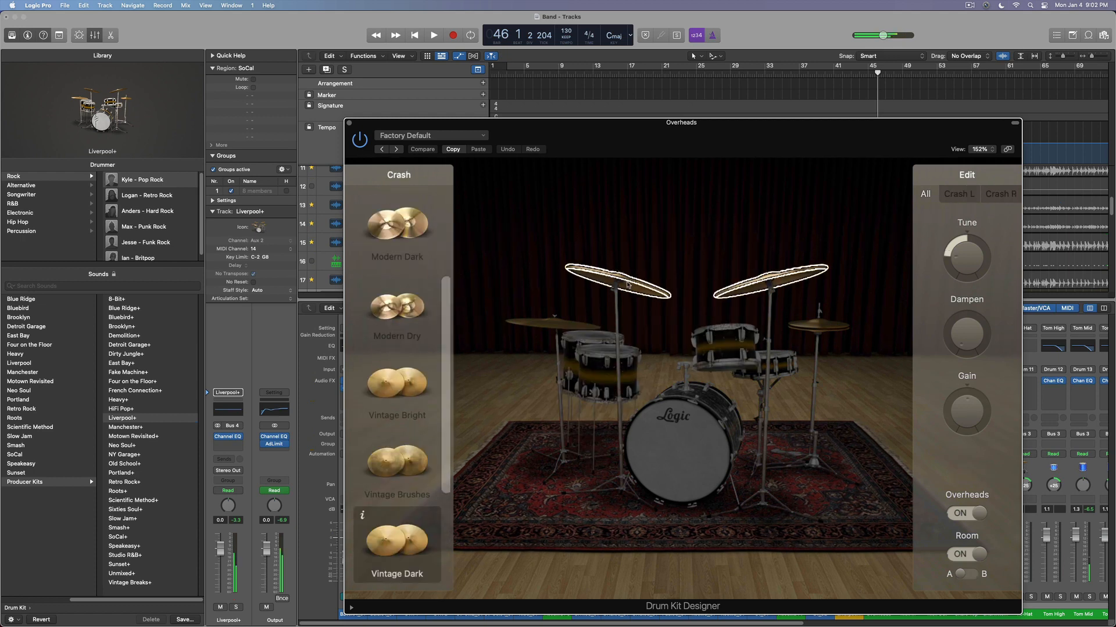
{"action": "left_click", "coordinate": [819, 323]}
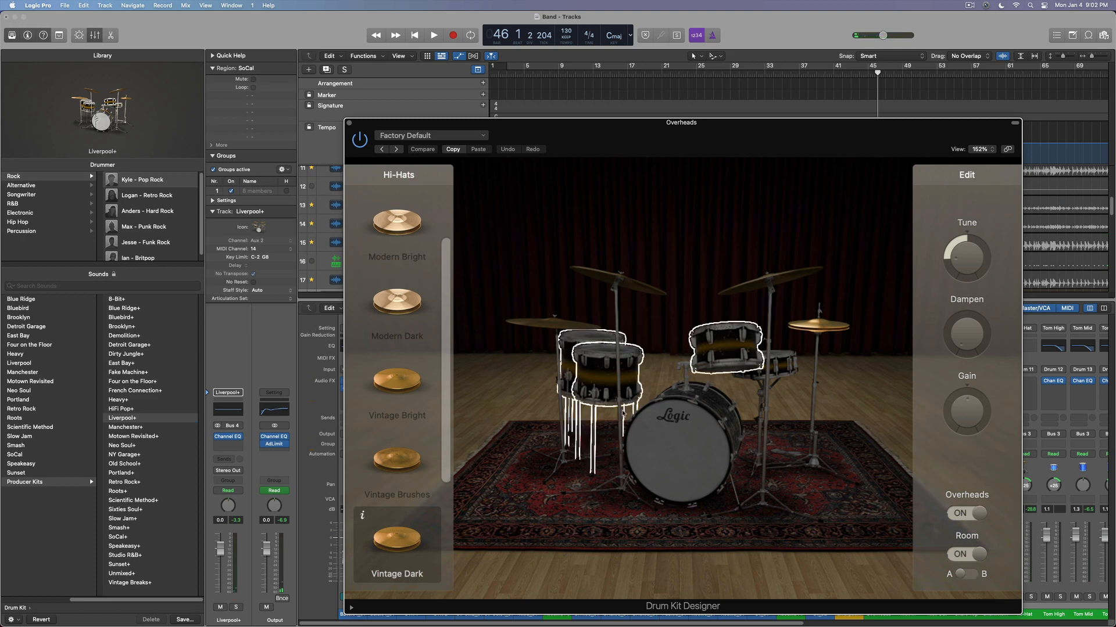
{"action": "left_click", "coordinate": [349, 125]}
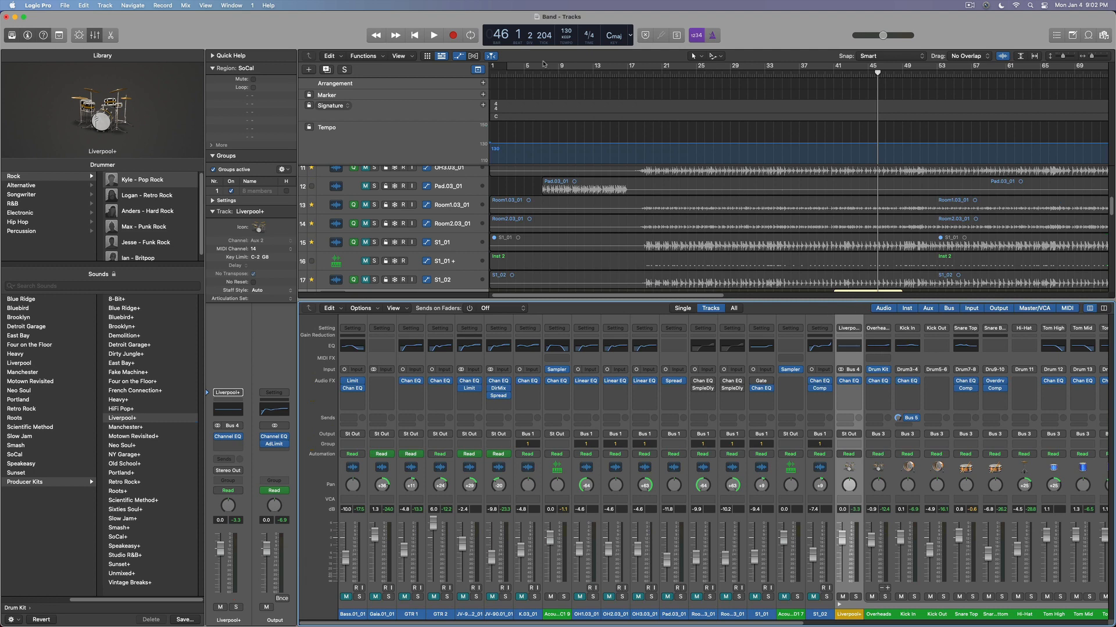
Convert the SoCal Drummer region to a MIDI region, view its notes in the Piano Roll, and close the editor.
{"action": "left_click", "coordinate": [110, 35]}
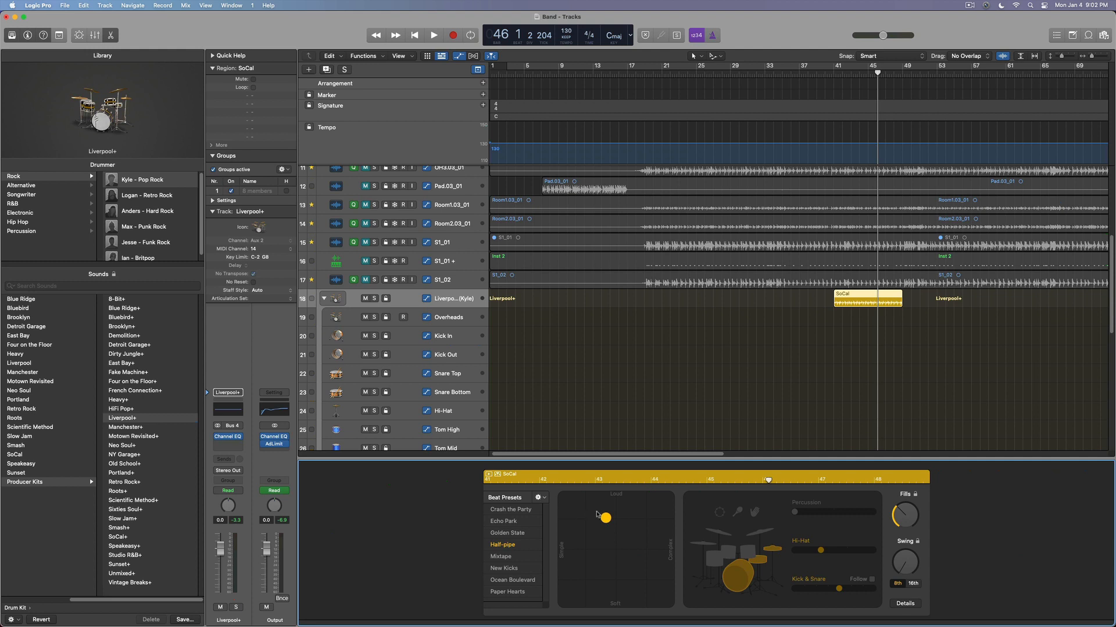
{"action": "right_click", "coordinate": [868, 297]}
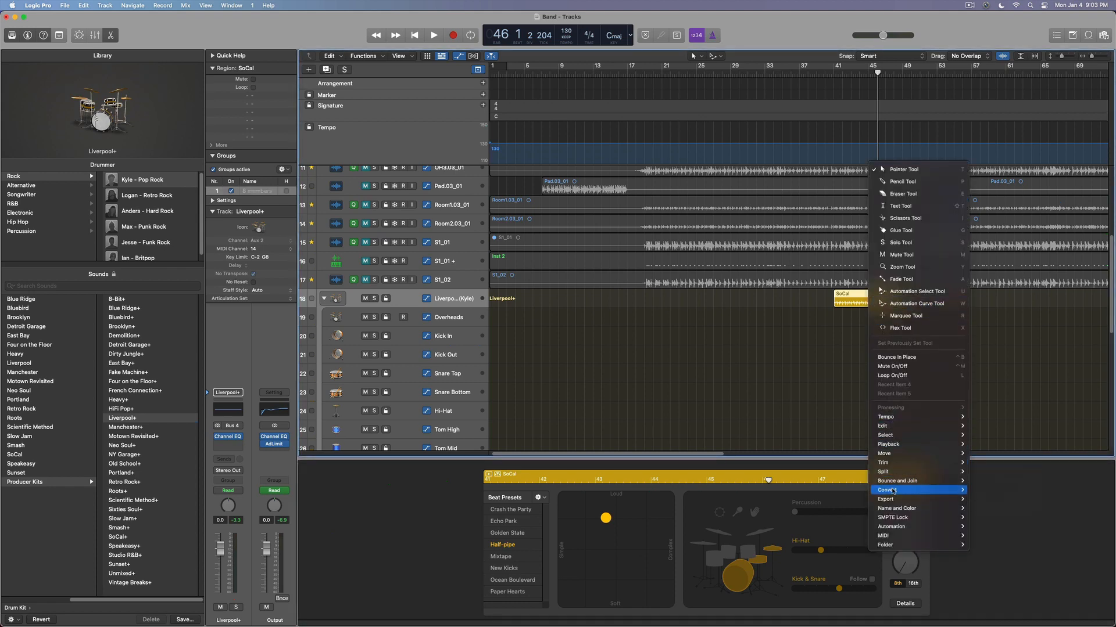
{"action": "mouse_move", "coordinate": [893, 491]}
{"action": "left_click", "coordinate": [1017, 536]}
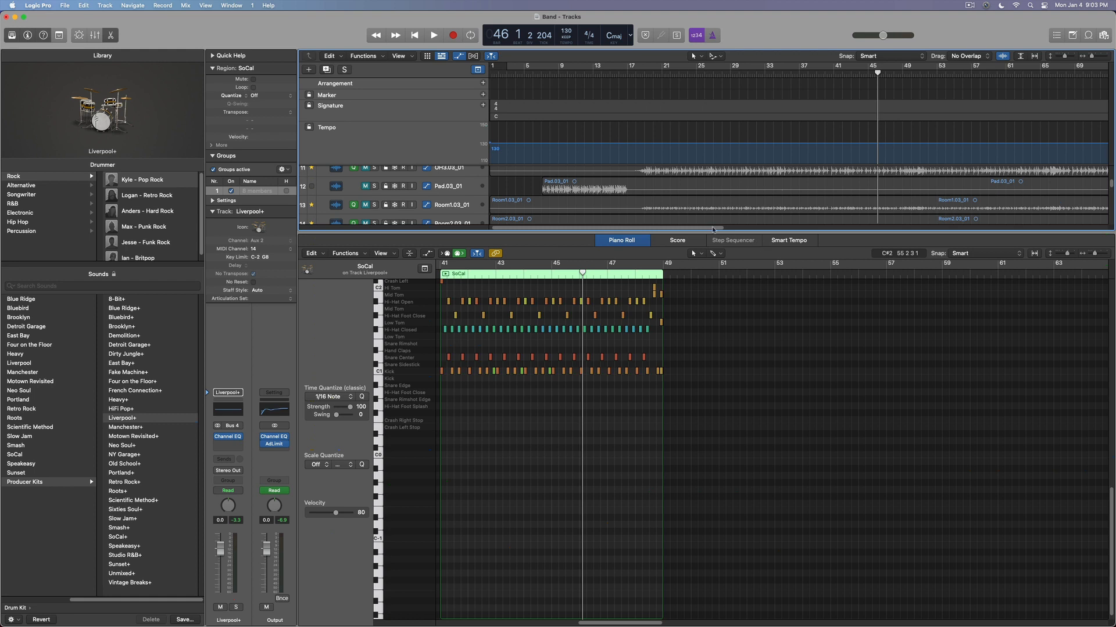
{"action": "key", "text": "e"}
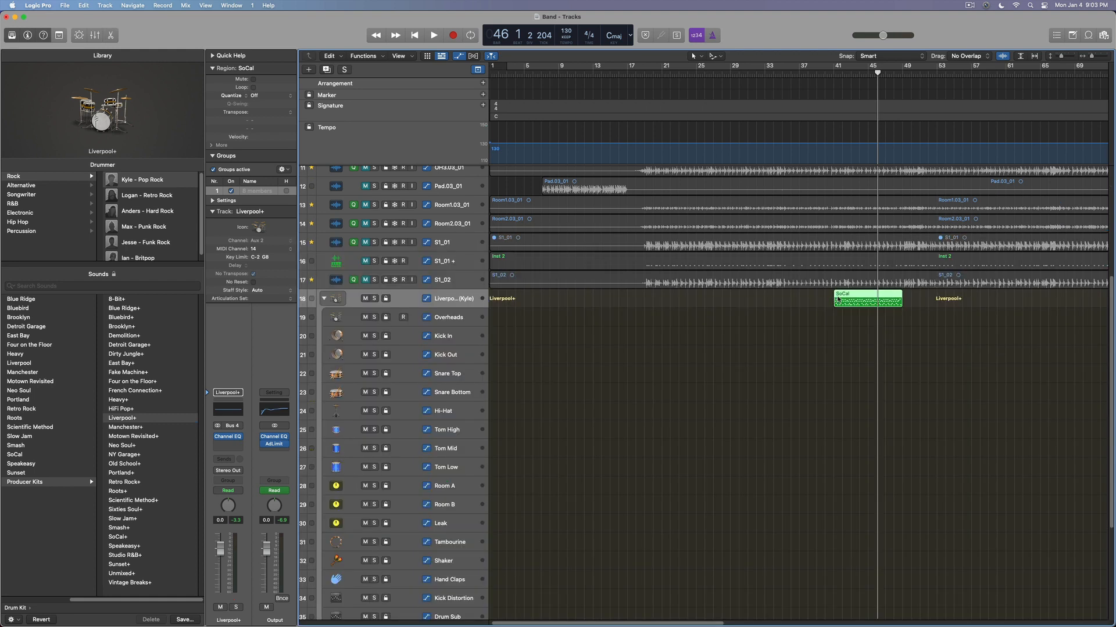
Return the SoCal MIDI region to a Drummer region.
{"action": "left_click", "coordinate": [839, 300]}
{"action": "right_click", "coordinate": [867, 297]}
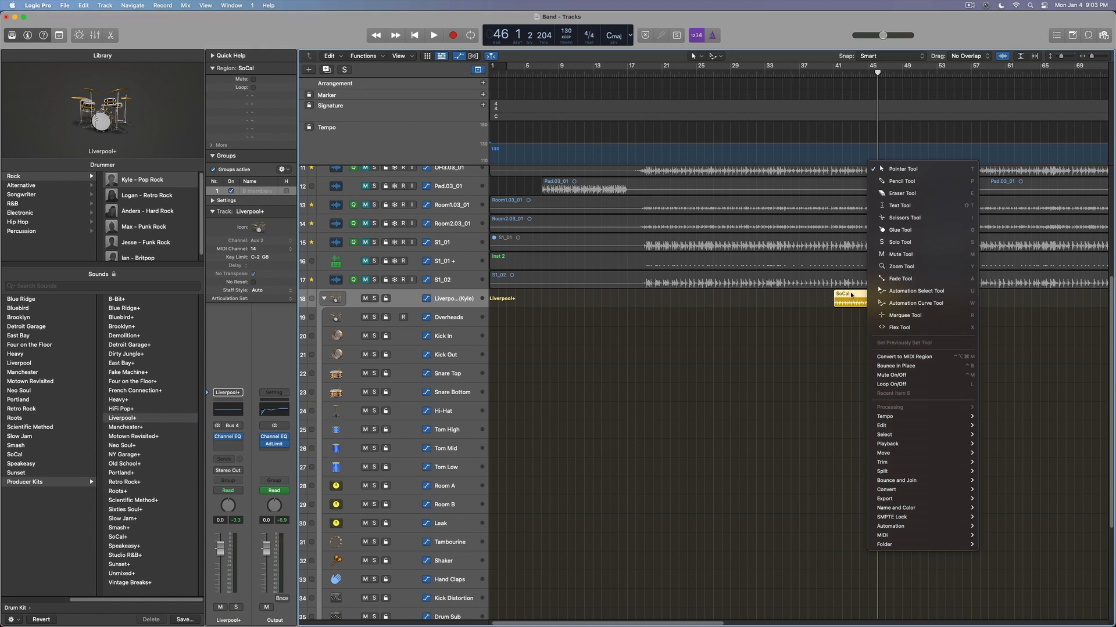
{"action": "left_click", "coordinate": [851, 295]}
Open the SoCal region in the Drummer editor, make Kick & Snare follow K.03_01, and review the other tracks available to follow.
{"action": "double_click", "coordinate": [852, 299]}
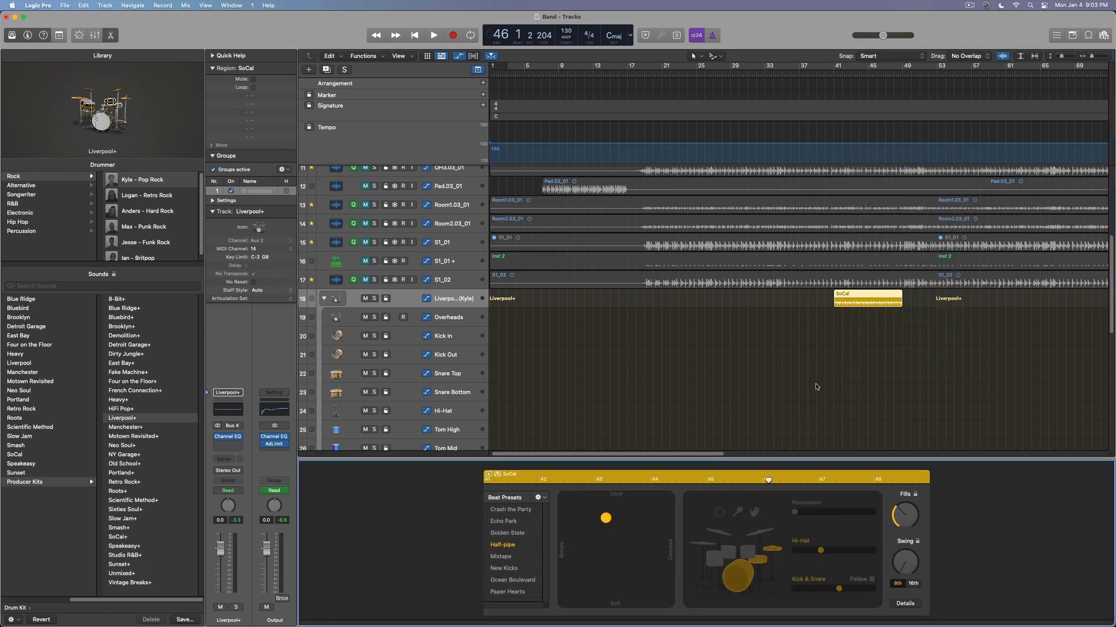
{"action": "left_click", "coordinate": [872, 581]}
{"action": "left_click", "coordinate": [820, 592]}
{"action": "mouse_move", "coordinate": [818, 620]}
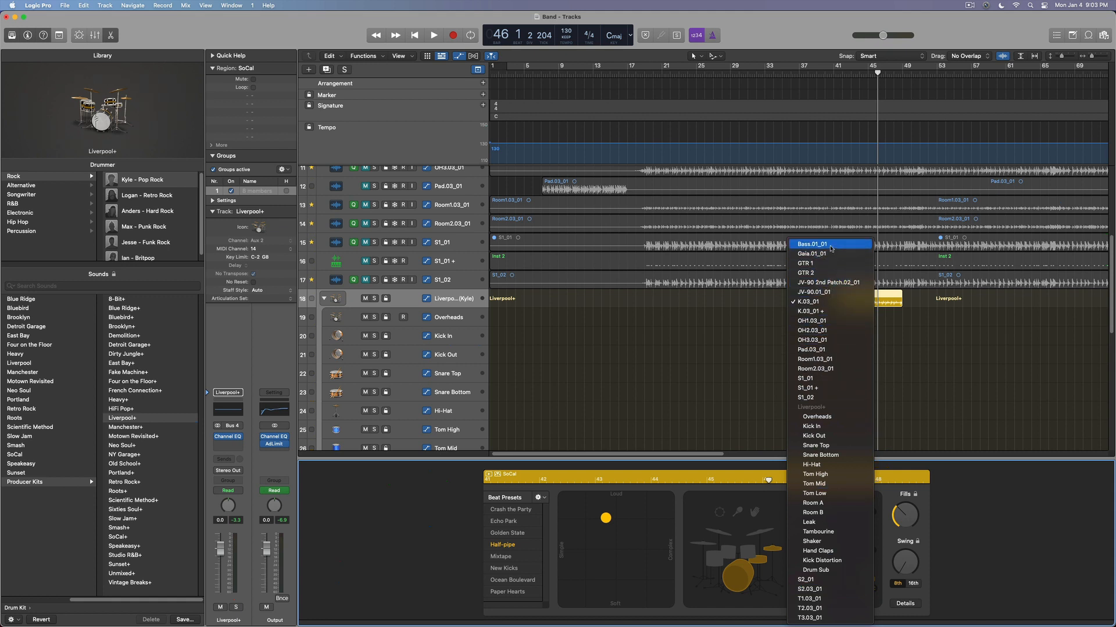
{"action": "left_click", "coordinate": [914, 354]}
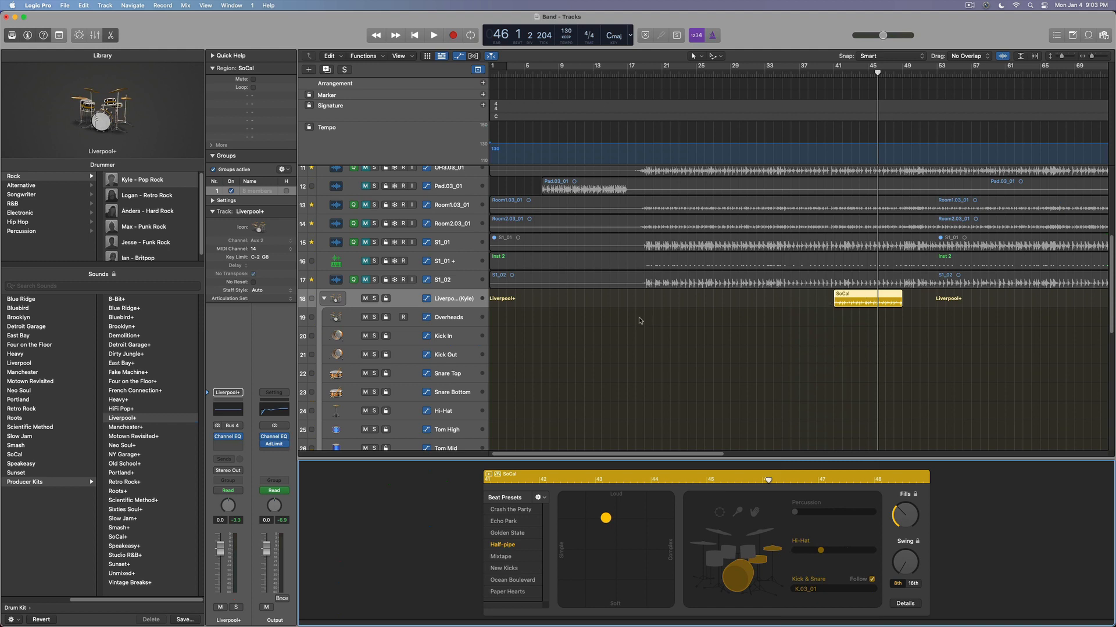
Examine the Drummer's Feel, Ghost Notes and Hi-Hat detail settings and return to the drum kit view.
{"action": "left_click", "coordinate": [905, 604]}
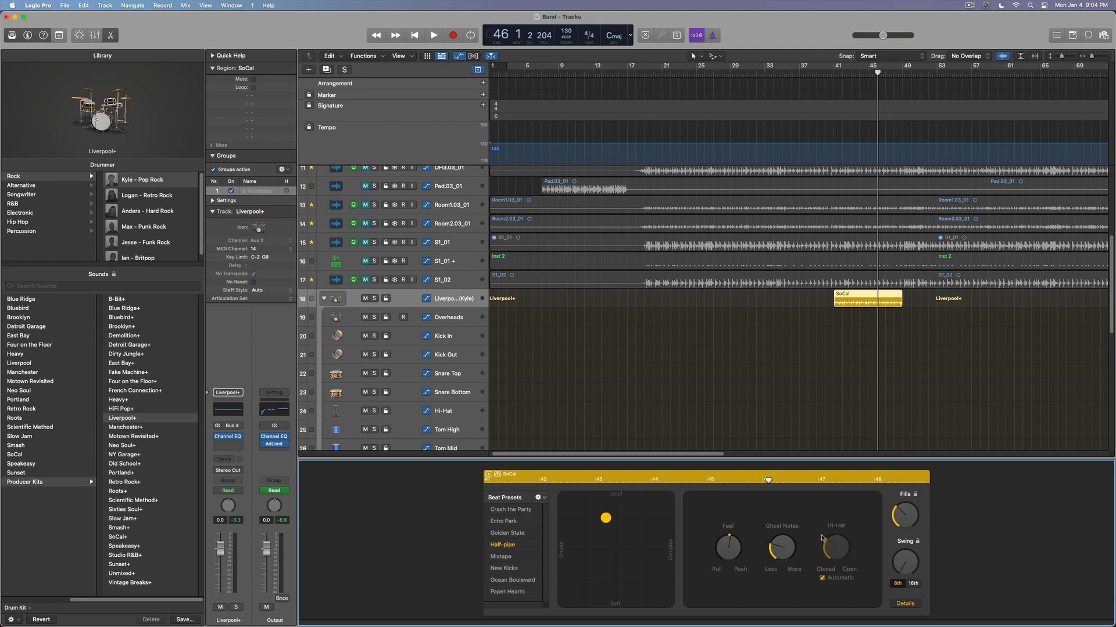
{"action": "left_click", "coordinate": [905, 604]}
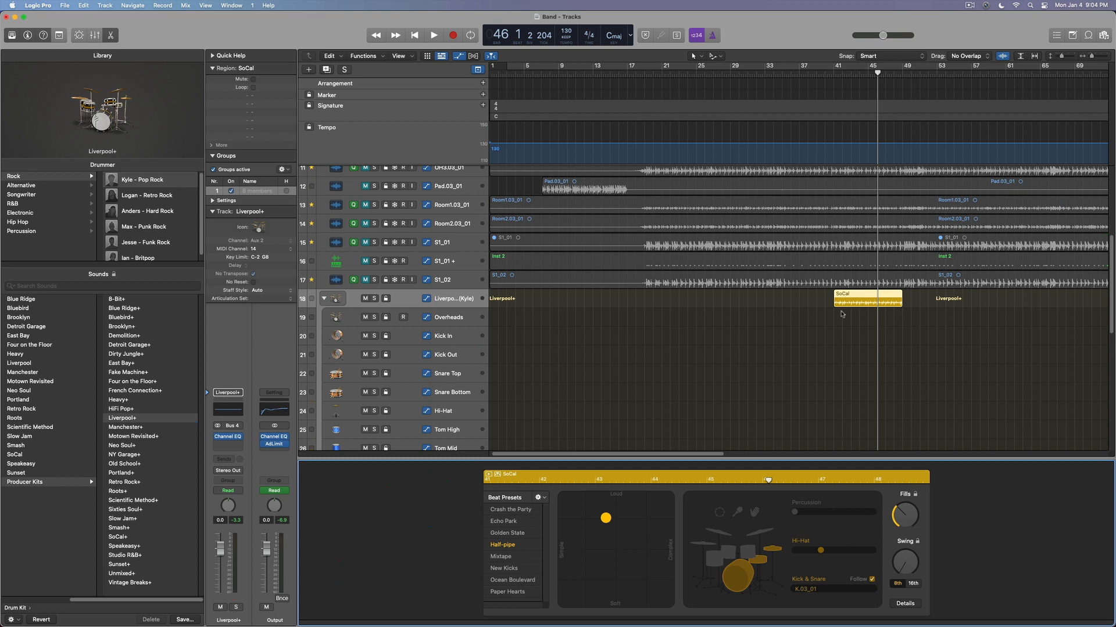
Collapse the Liverpool+ track stack and look over the recorded drum tracks above it.
{"action": "left_click", "coordinate": [323, 299]}
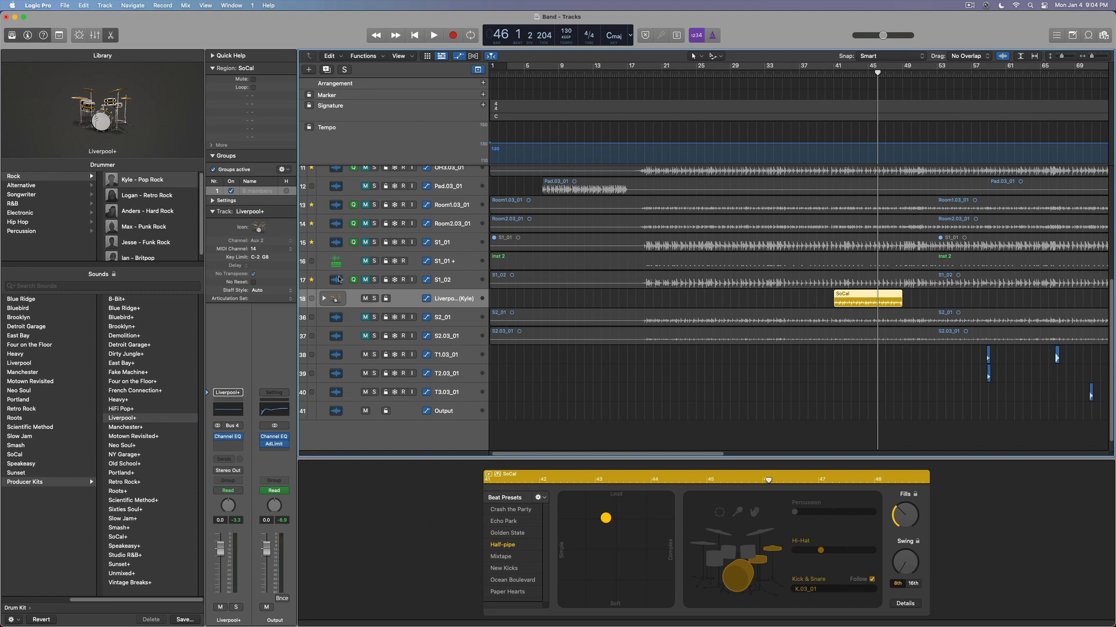
{"action": "scroll", "coordinate": [312, 283], "scroll_direction": "up", "scroll_amount": 5}
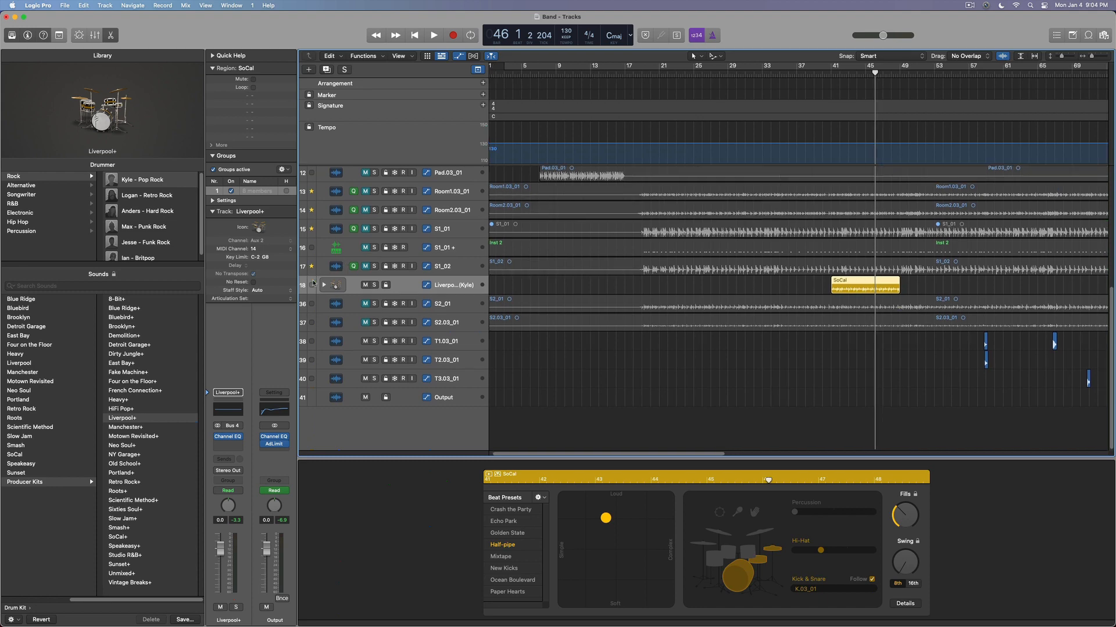
{"action": "scroll", "coordinate": [314, 283], "scroll_direction": "down", "scroll_amount": 2}
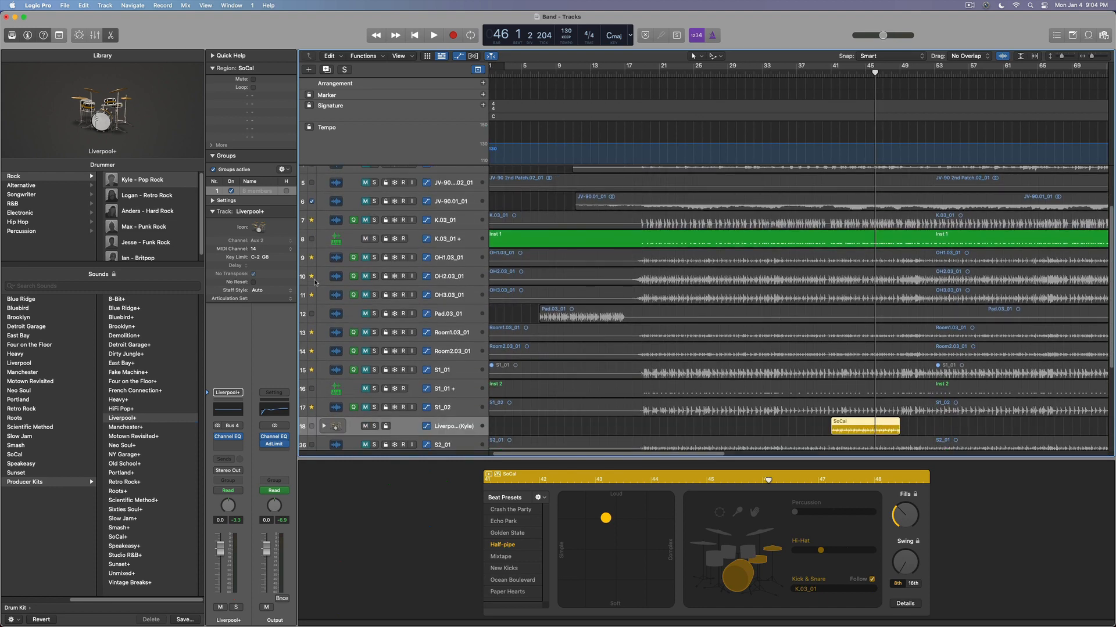
{"action": "scroll", "coordinate": [314, 283], "scroll_direction": "left", "scroll_amount": 1}
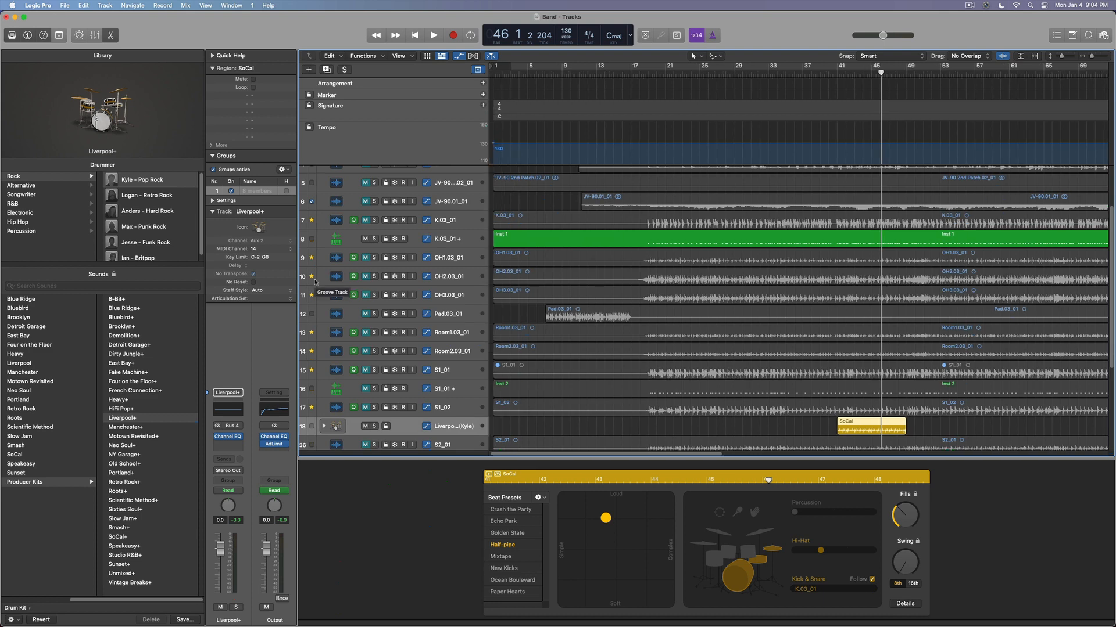
{"action": "scroll", "coordinate": [315, 283], "scroll_direction": "down", "scroll_amount": 3}
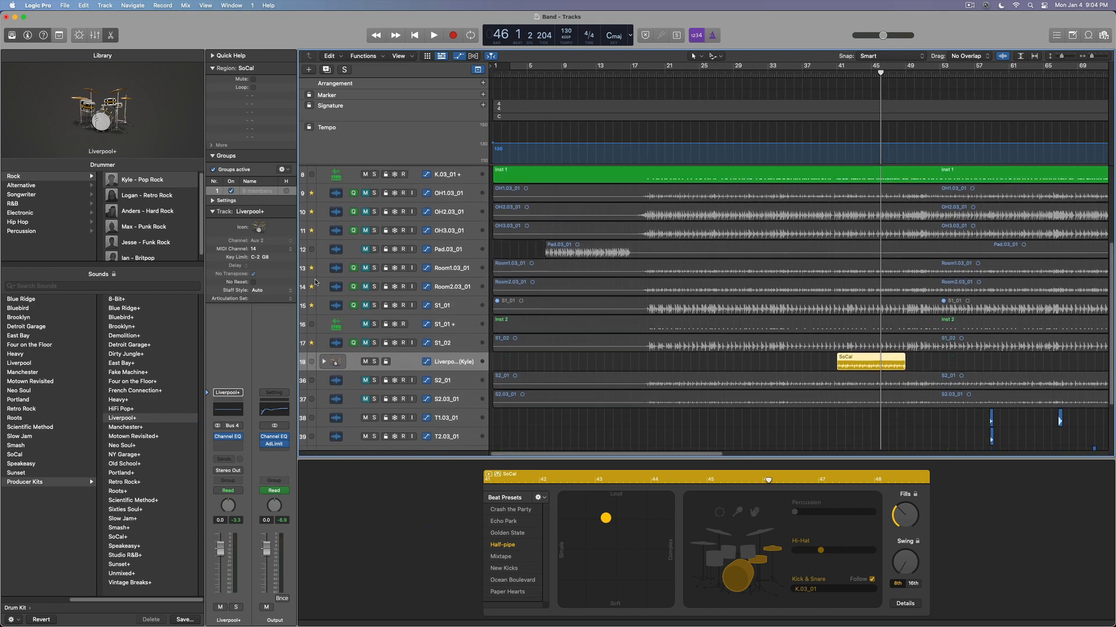
{"action": "scroll", "coordinate": [315, 283], "scroll_direction": "up", "scroll_amount": 3}
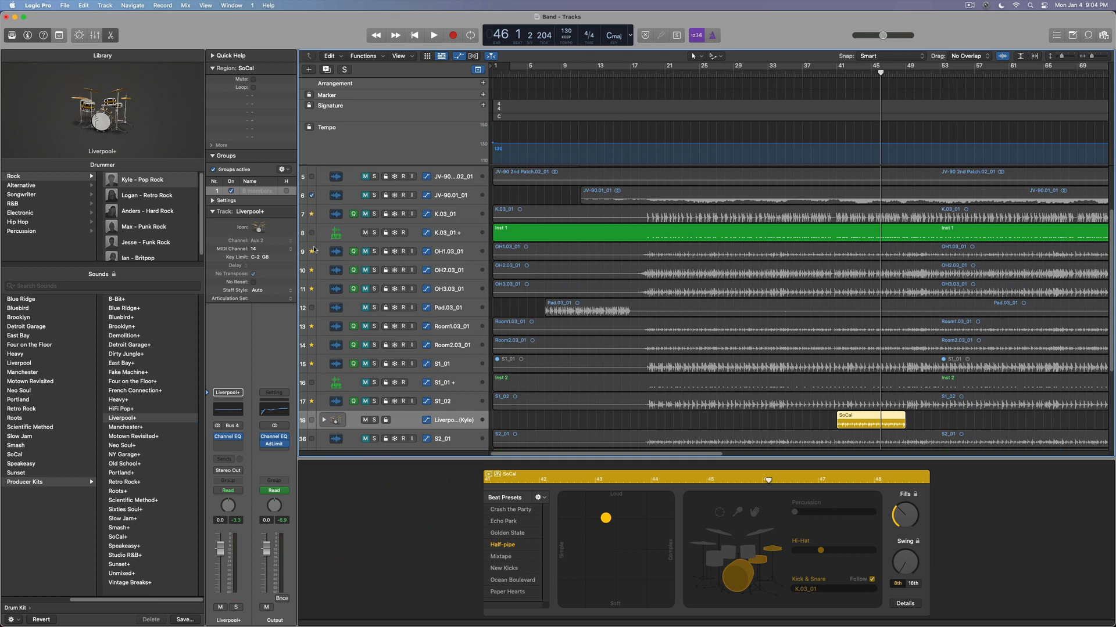
Clear the recorded drum tracks as groove source and make the Liverpool+ Drummer track the groove track.
{"action": "left_click", "coordinate": [312, 347]}
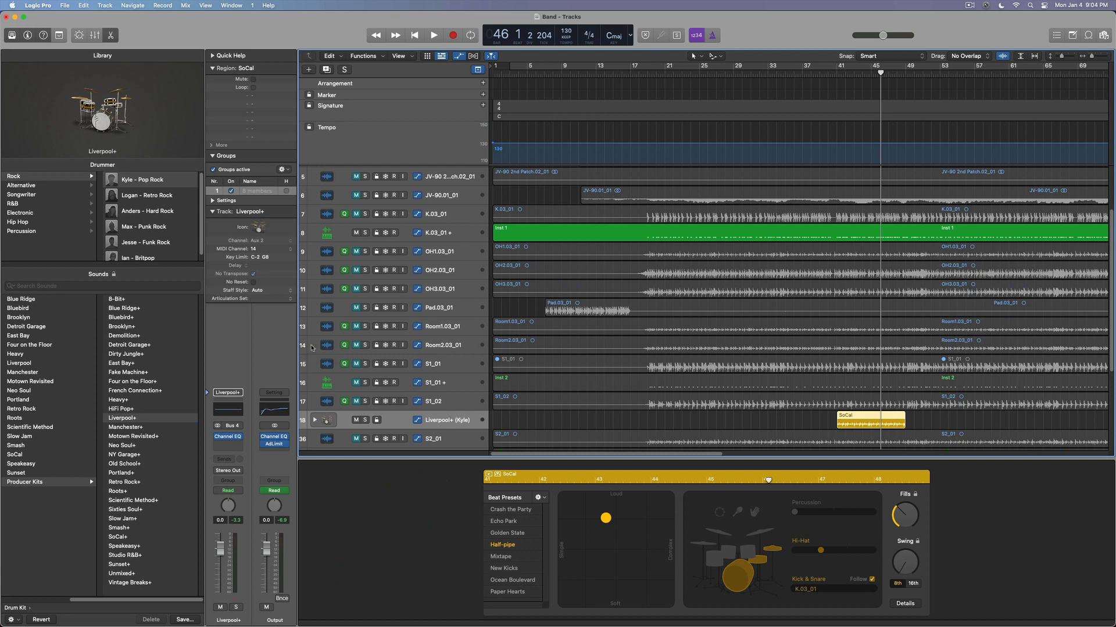
{"action": "left_click", "coordinate": [302, 421]}
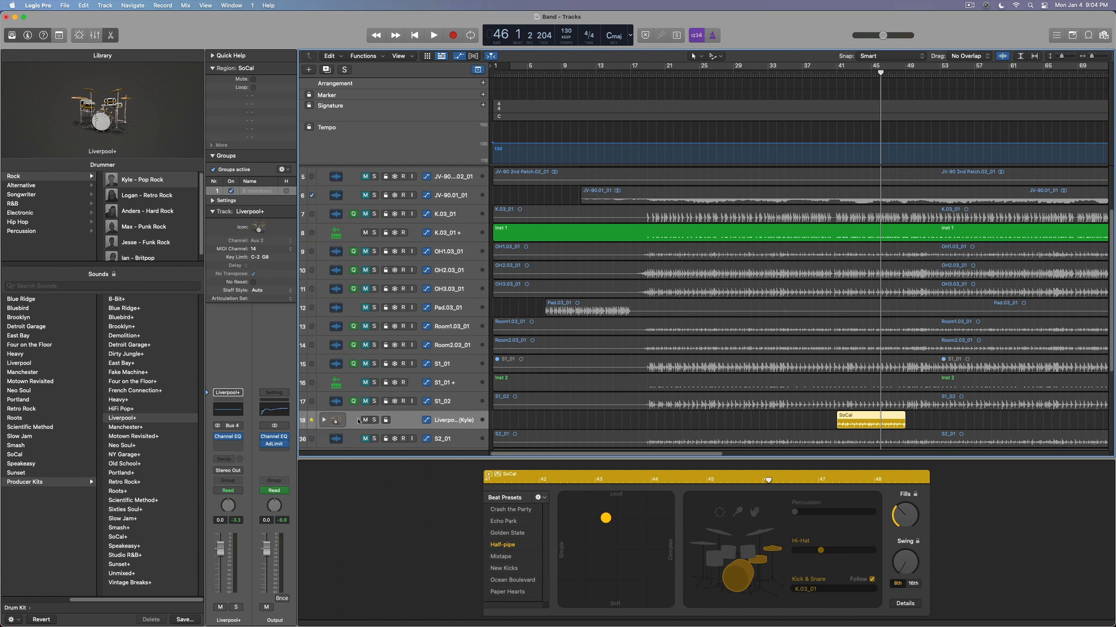
Unmute the Bass.01_01 track and play it briefly together with the Drummer.
{"action": "scroll", "coordinate": [555, 376], "scroll_direction": "up", "scroll_amount": 1}
{"action": "scroll", "coordinate": [555, 376], "scroll_direction": "up", "scroll_amount": 5}
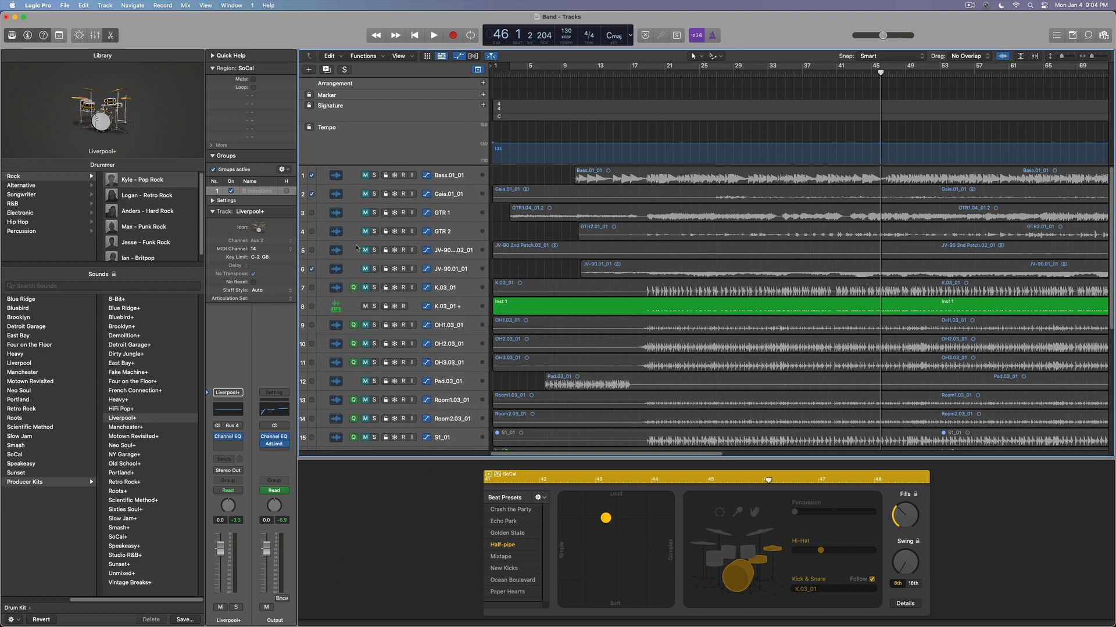
{"action": "left_click", "coordinate": [360, 175]}
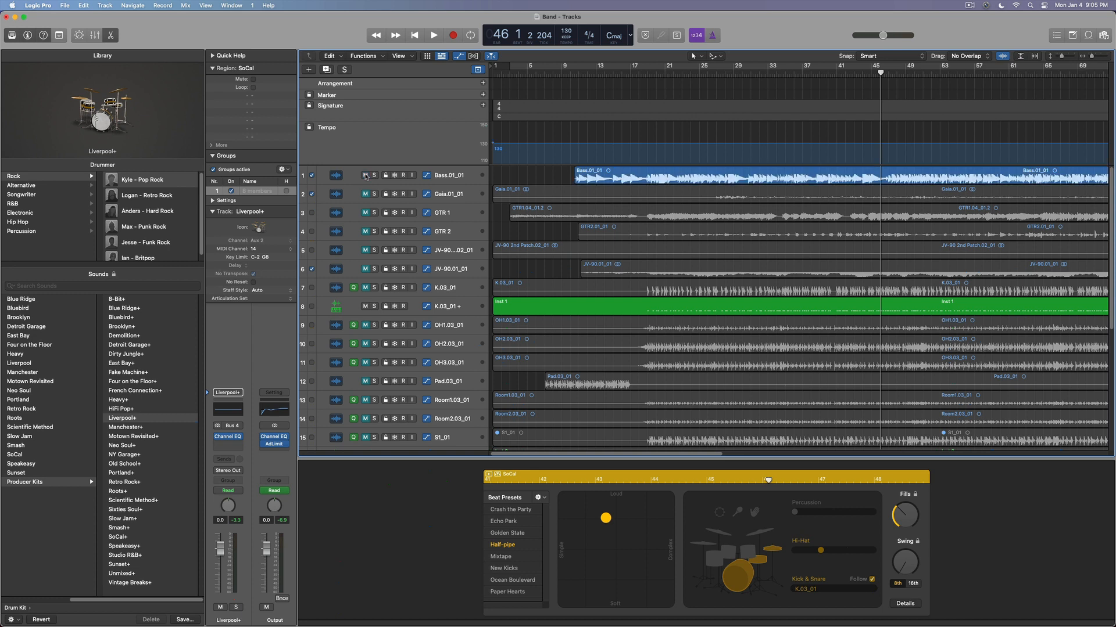
{"action": "key", "text": "space"}
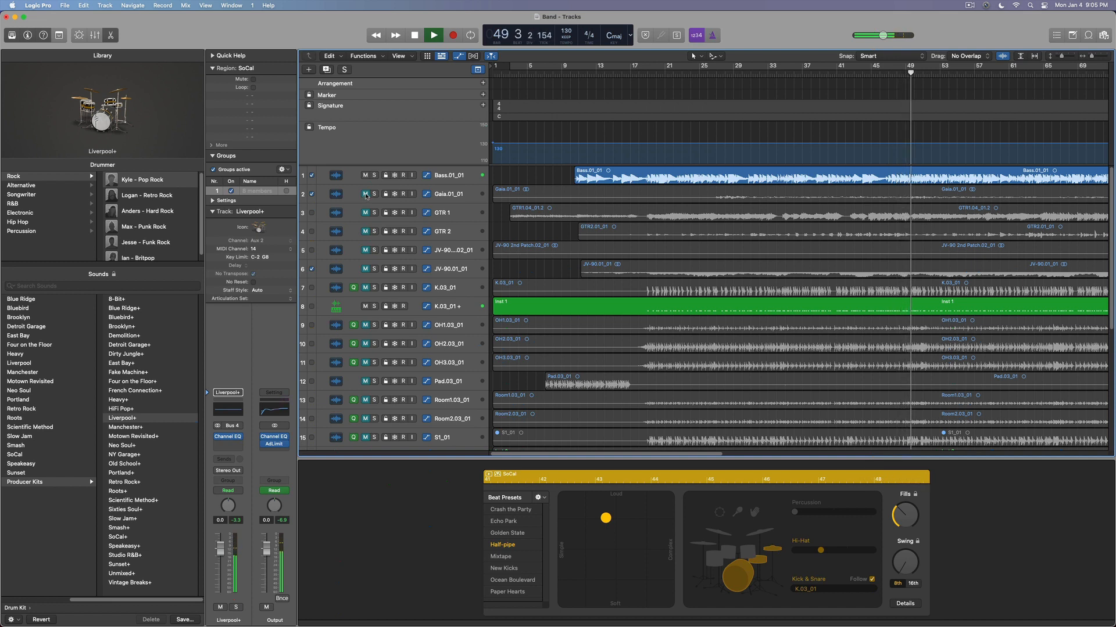
{"action": "key", "text": "space"}
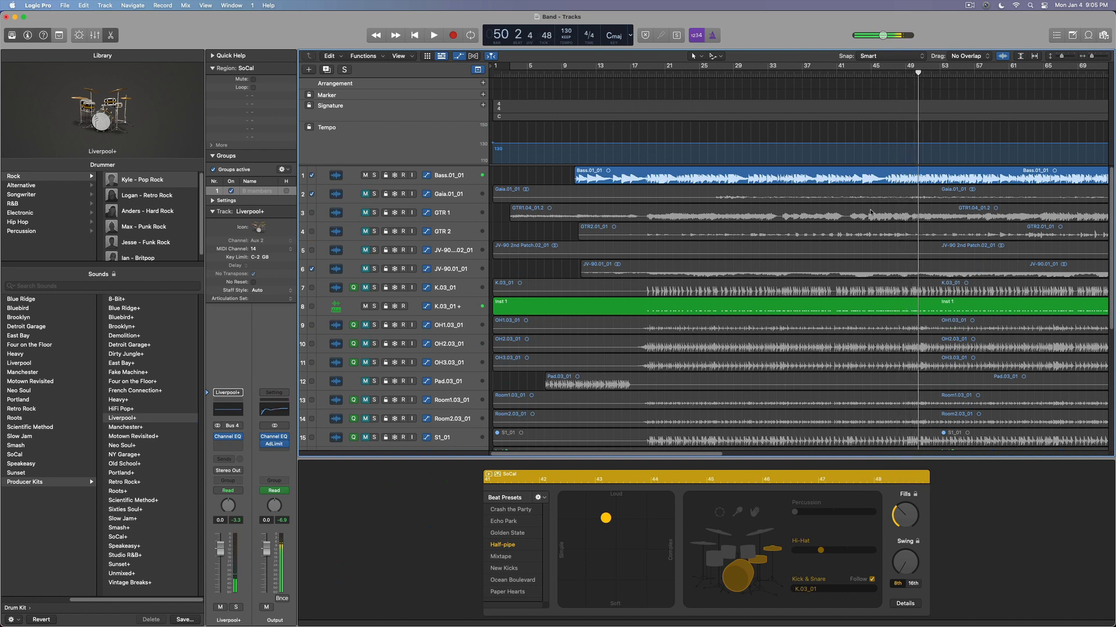
Mute the K.03_01+ kick replacement track and play the SoCal Drummer region briefly from bar 41.
{"action": "scroll", "coordinate": [870, 215], "scroll_direction": "down", "scroll_amount": 5}
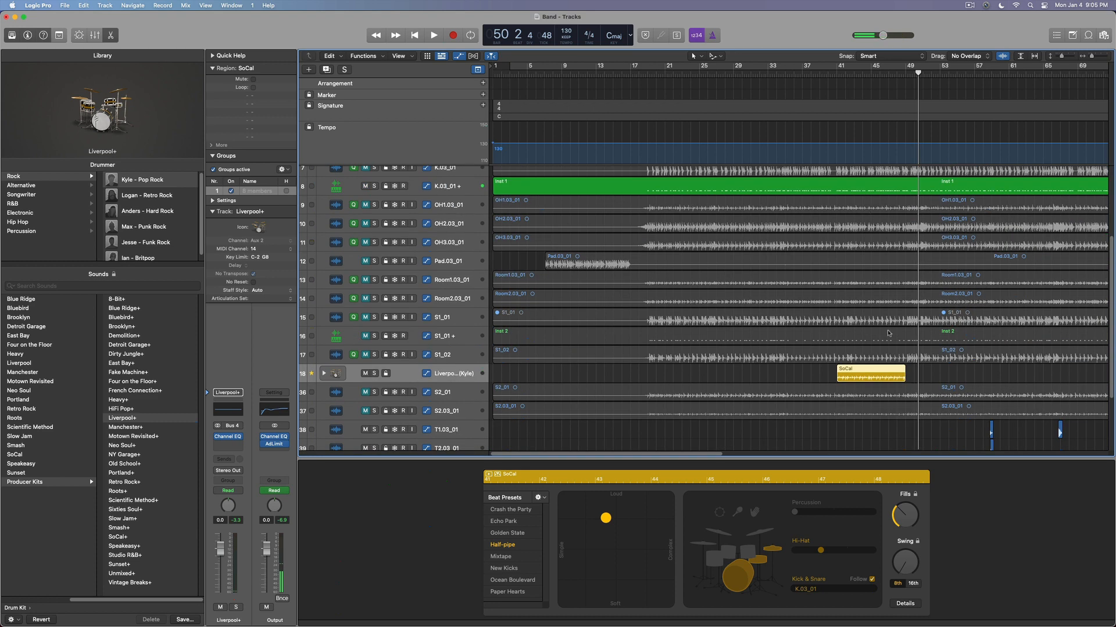
{"action": "scroll", "coordinate": [628, 240], "scroll_direction": "up", "scroll_amount": 1}
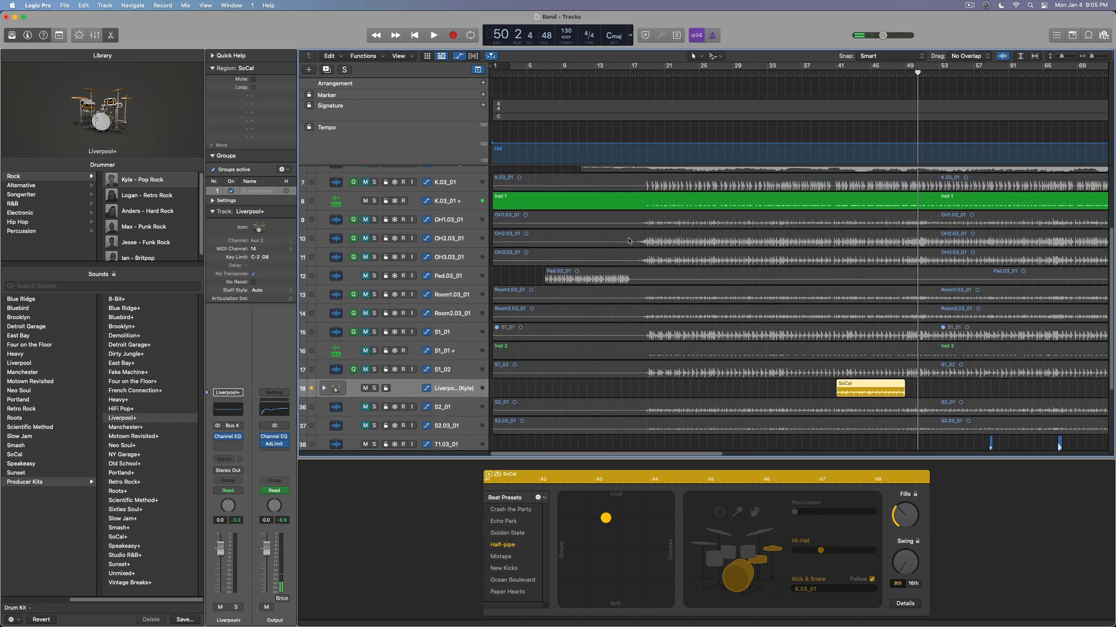
{"action": "left_click", "coordinate": [366, 201]}
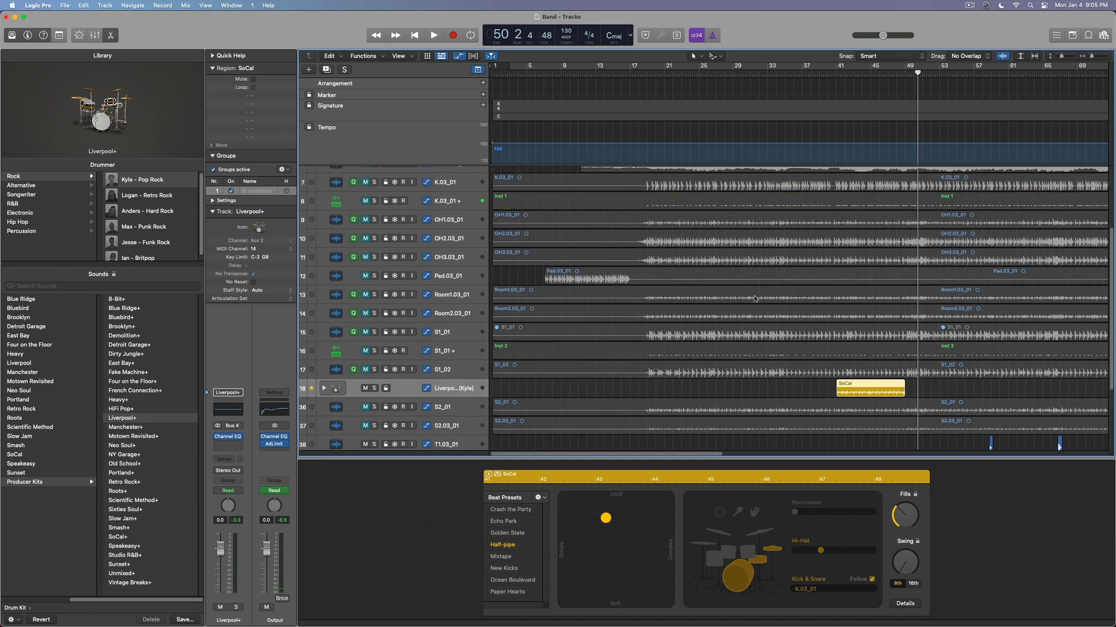
{"action": "left_click", "coordinate": [837, 73]}
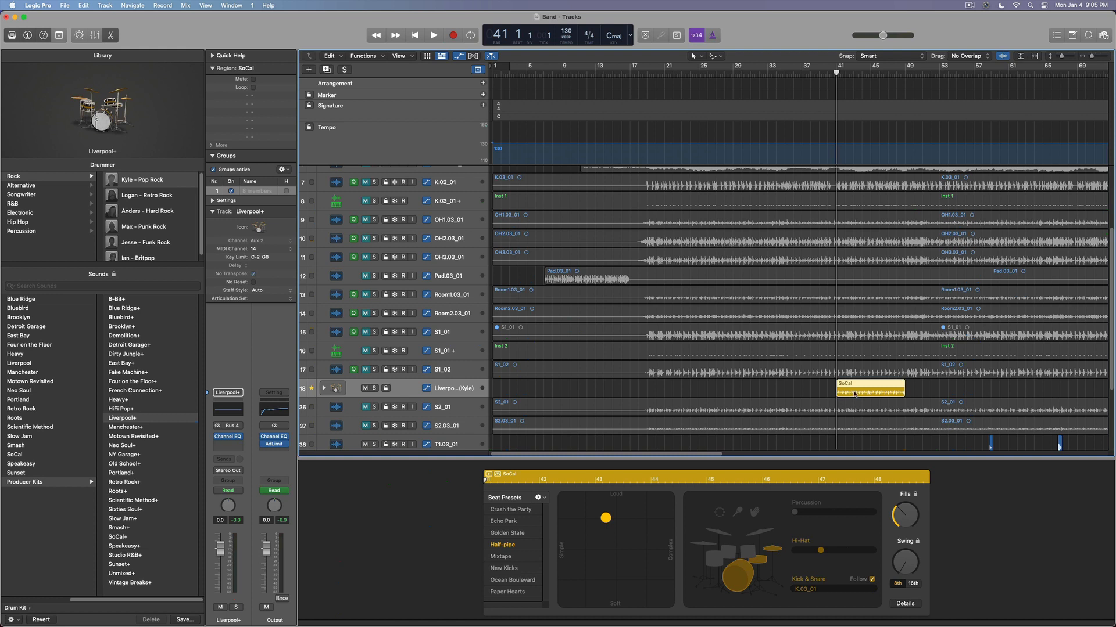
{"action": "key", "text": "space"}
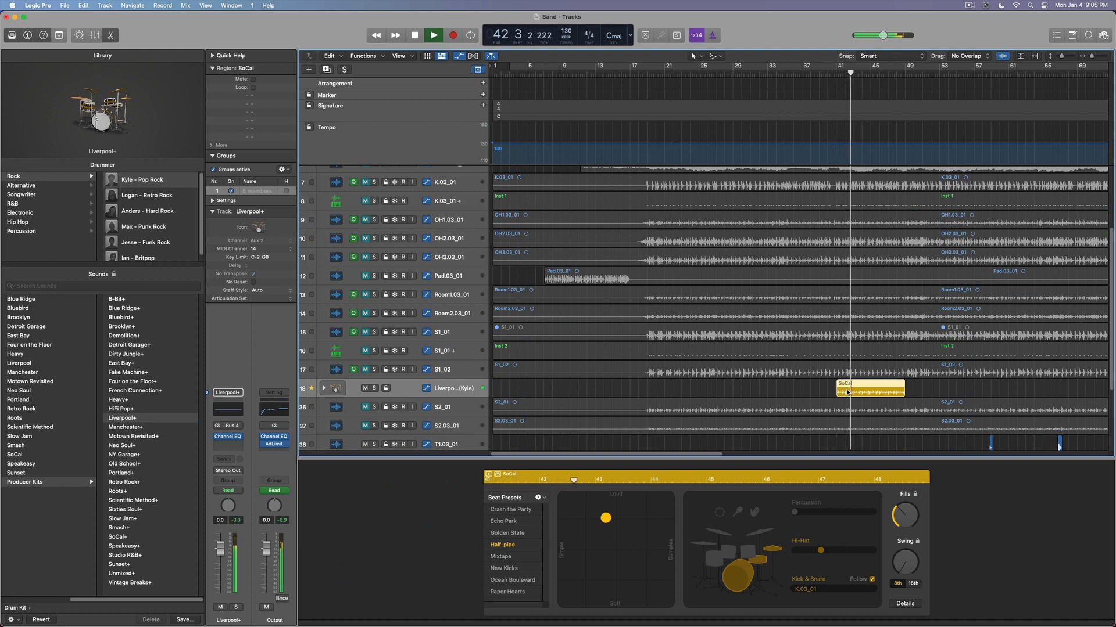
{"action": "key", "text": "space"}
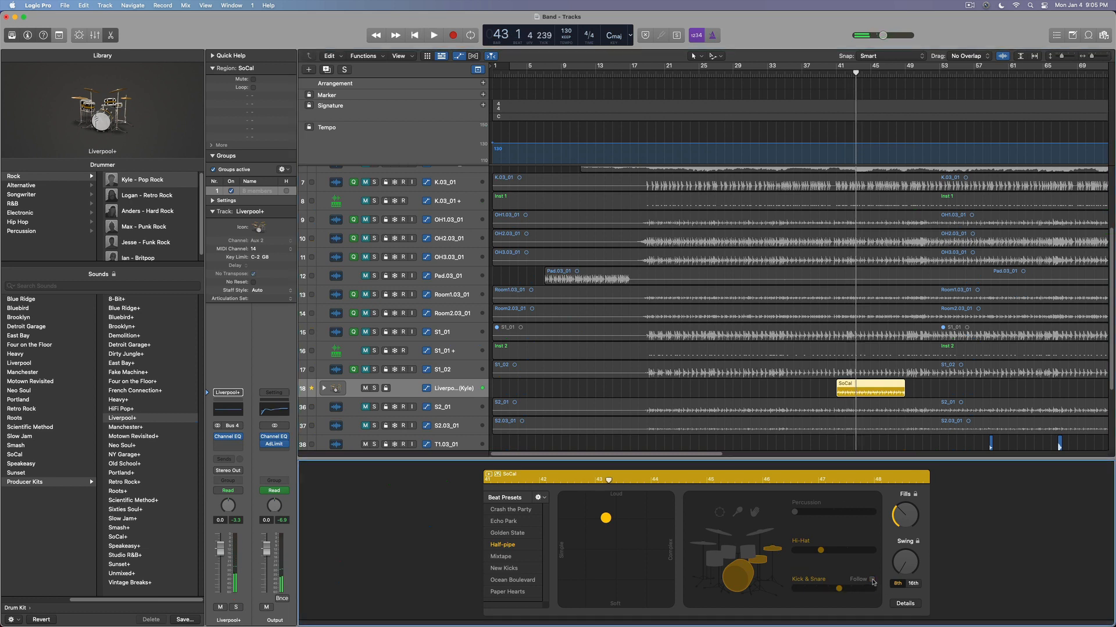
Set the SoCal region's Kick & Snare to follow Bass.01_01 and look over the project's tracks.
{"action": "left_click", "coordinate": [838, 589]}
{"action": "left_click", "coordinate": [820, 533]}
{"action": "scroll", "coordinate": [865, 291], "scroll_direction": "up", "scroll_amount": 5}
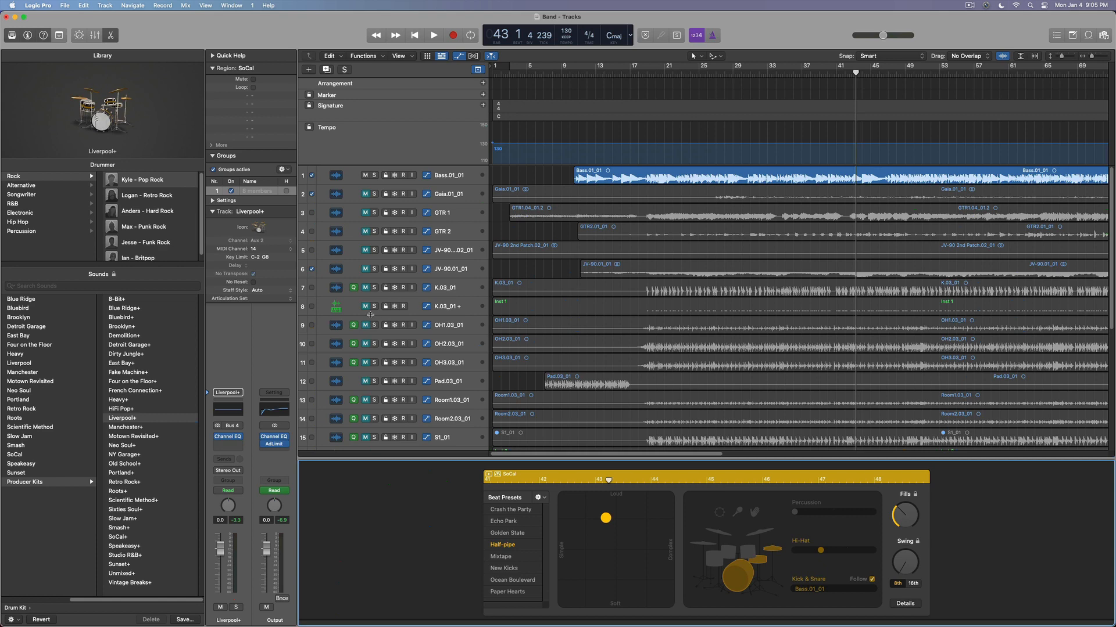
{"action": "scroll", "coordinate": [316, 314], "scroll_direction": "down", "scroll_amount": 10}
{"action": "scroll", "coordinate": [363, 312], "scroll_direction": "up", "scroll_amount": 10}
{"action": "scroll", "coordinate": [363, 312], "scroll_direction": "down", "scroll_amount": 10}
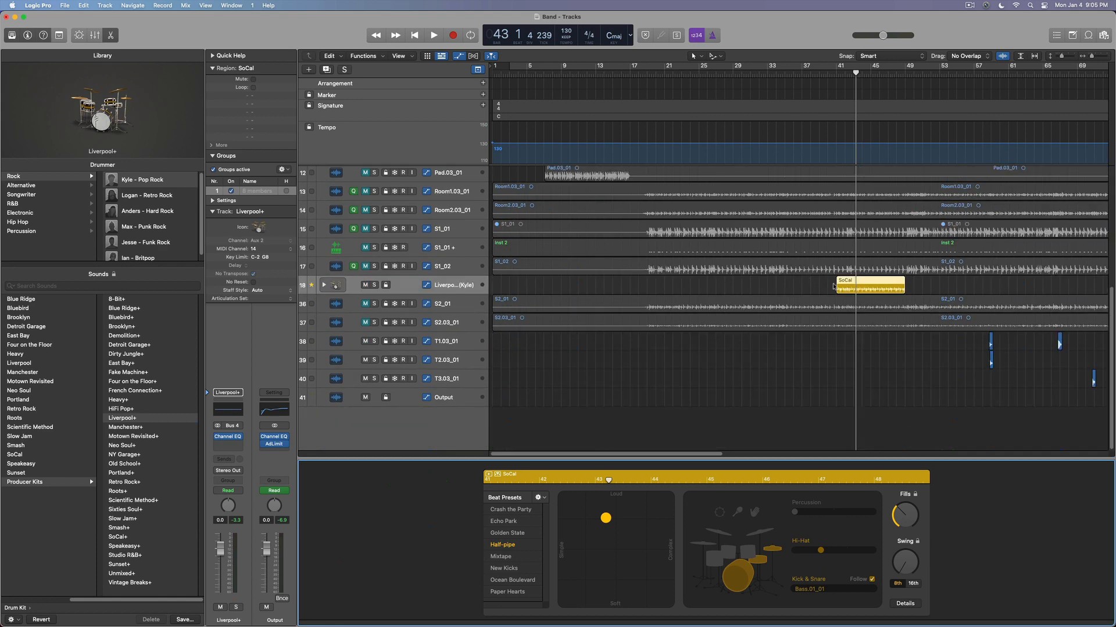
Try the Crash the Party beat preset and change the drummer to Max - Punk Rock.
{"action": "left_click", "coordinate": [511, 510]}
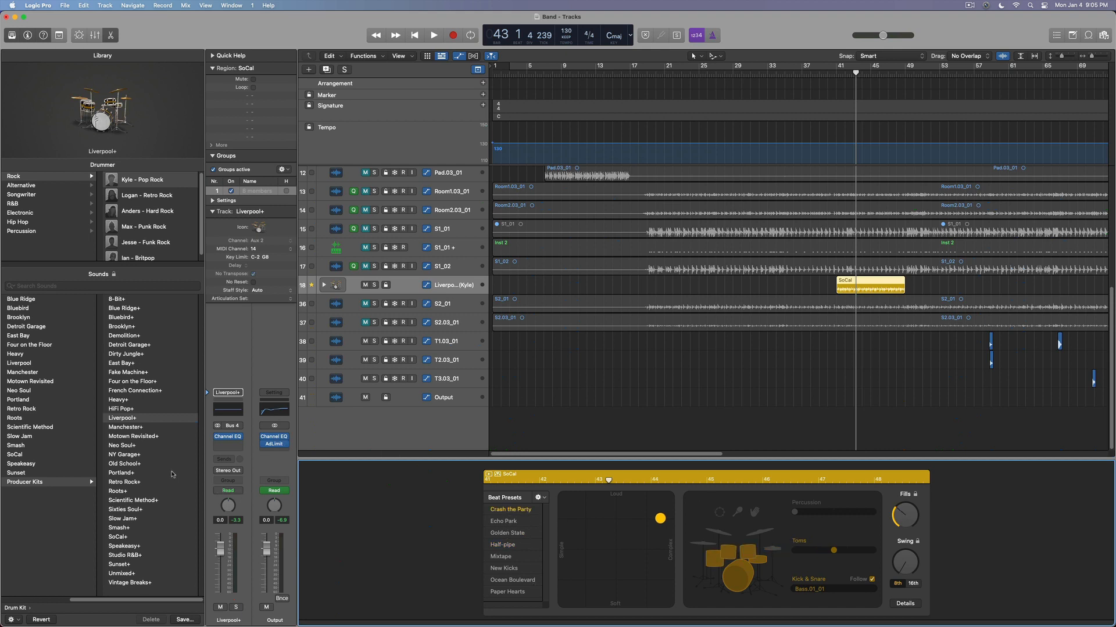
{"action": "left_click", "coordinate": [155, 227]}
{"action": "left_click", "coordinate": [554, 241]}
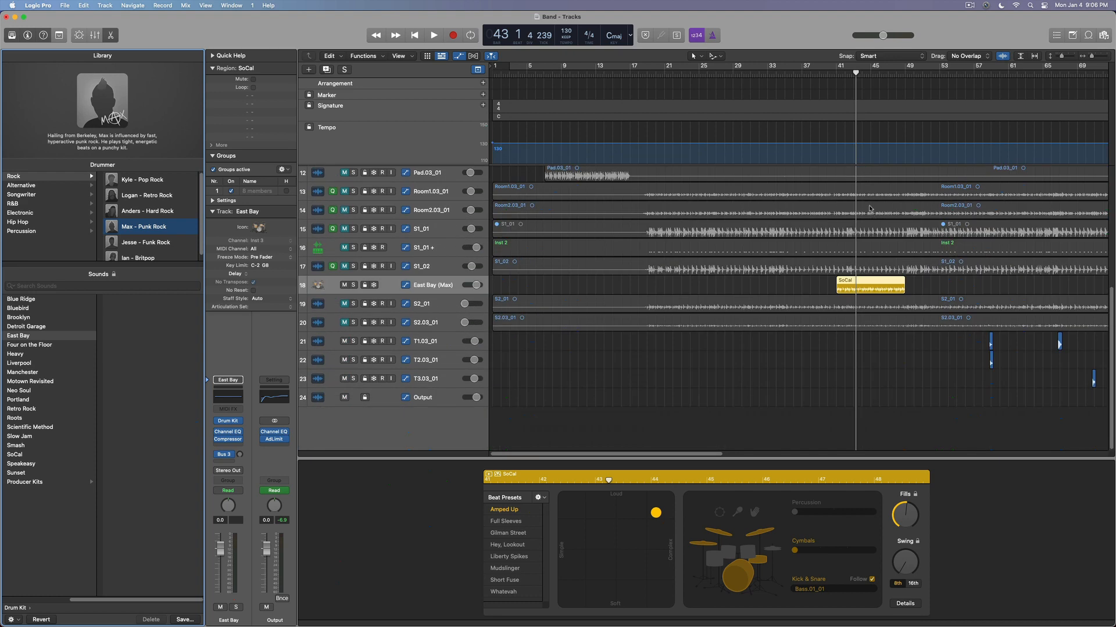
Make the East Bay Drummer track the groove track and play the SoCal region with the bass.
{"action": "left_click", "coordinate": [303, 286]}
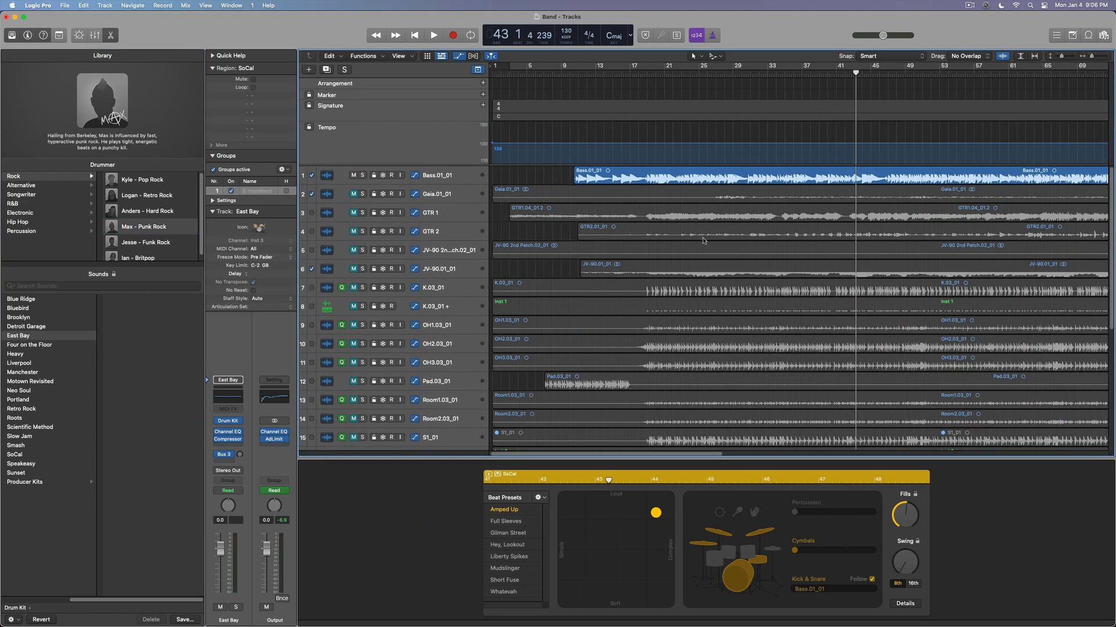
{"action": "key", "text": "space"}
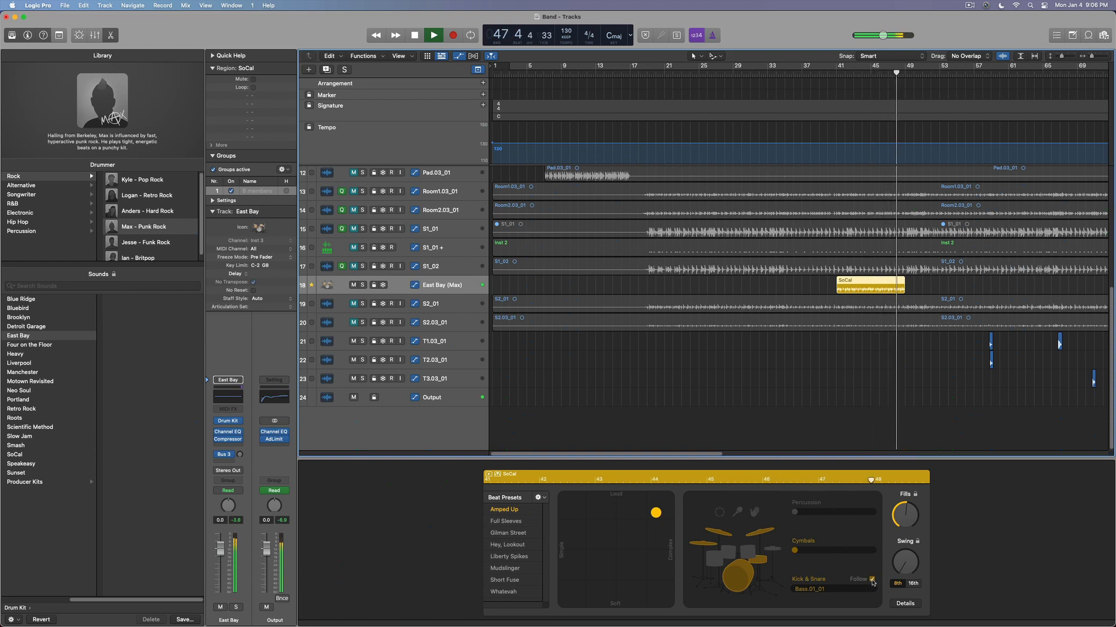
{"action": "key", "text": "space"}
Play the SoCal region from bar 41 with Kick & Snare Follow off for comparison, and re-enable Follow.
{"action": "left_click", "coordinate": [872, 580]}
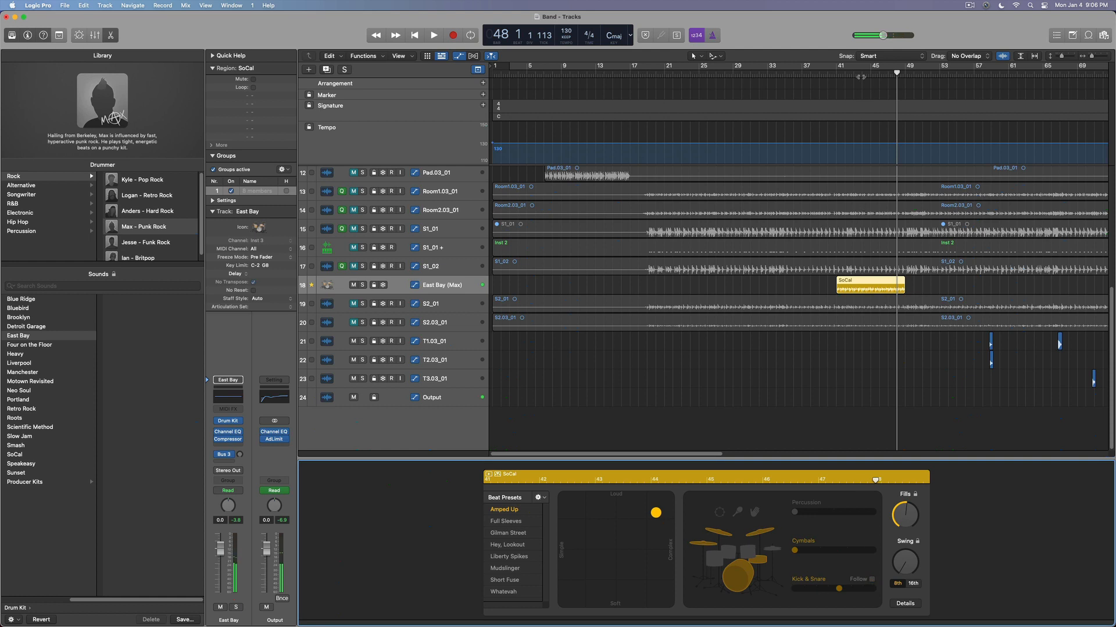
{"action": "left_click", "coordinate": [842, 73]}
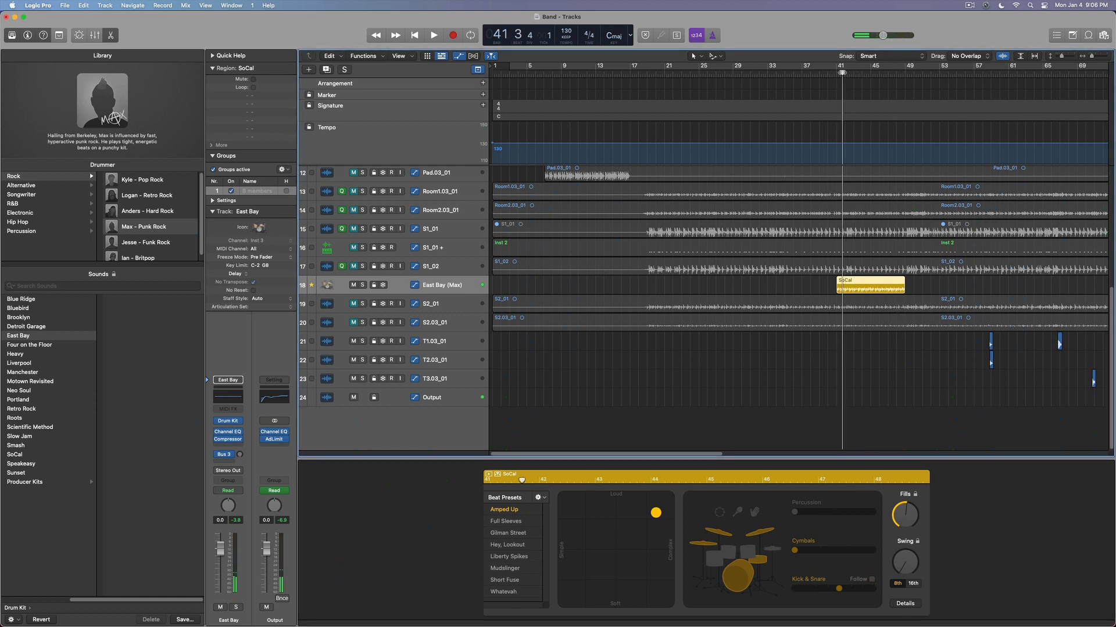
{"action": "key", "text": "space"}
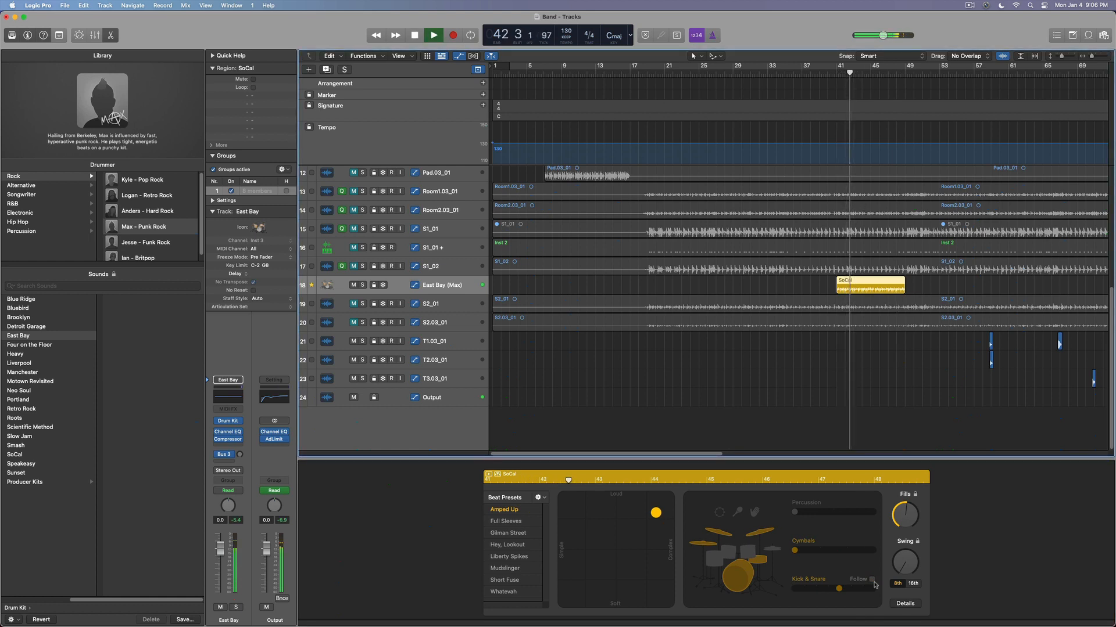
{"action": "key", "text": "space"}
{"action": "left_click", "coordinate": [871, 580]}
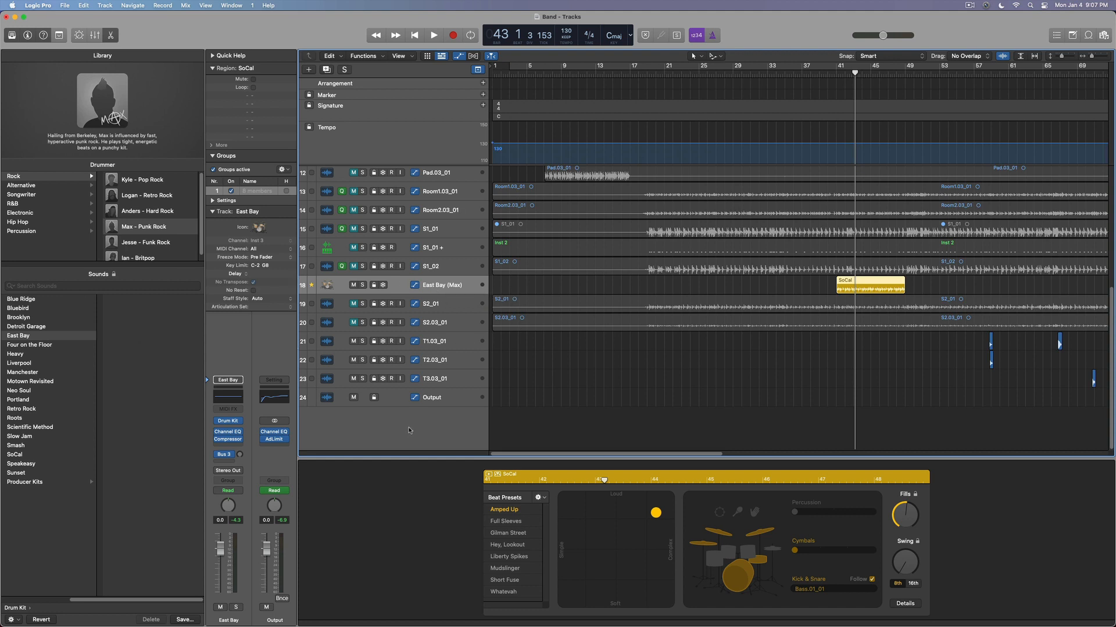
Create a new software instrument track below the East Bay track and close the Piano Roll editor.
{"action": "left_click", "coordinate": [112, 5]}
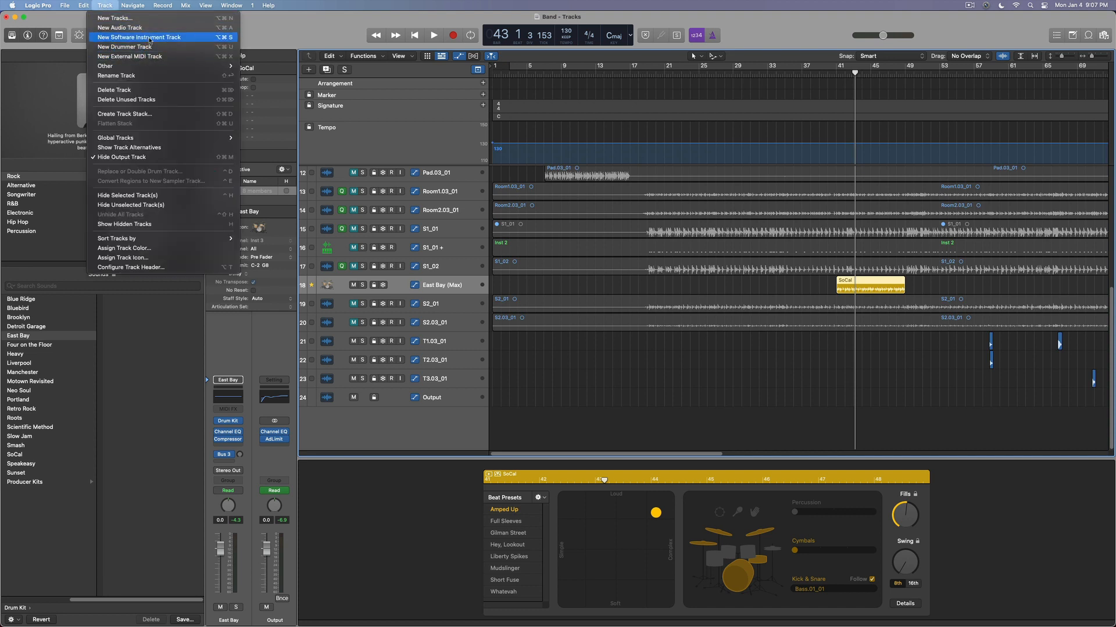
{"action": "left_click", "coordinate": [149, 38]}
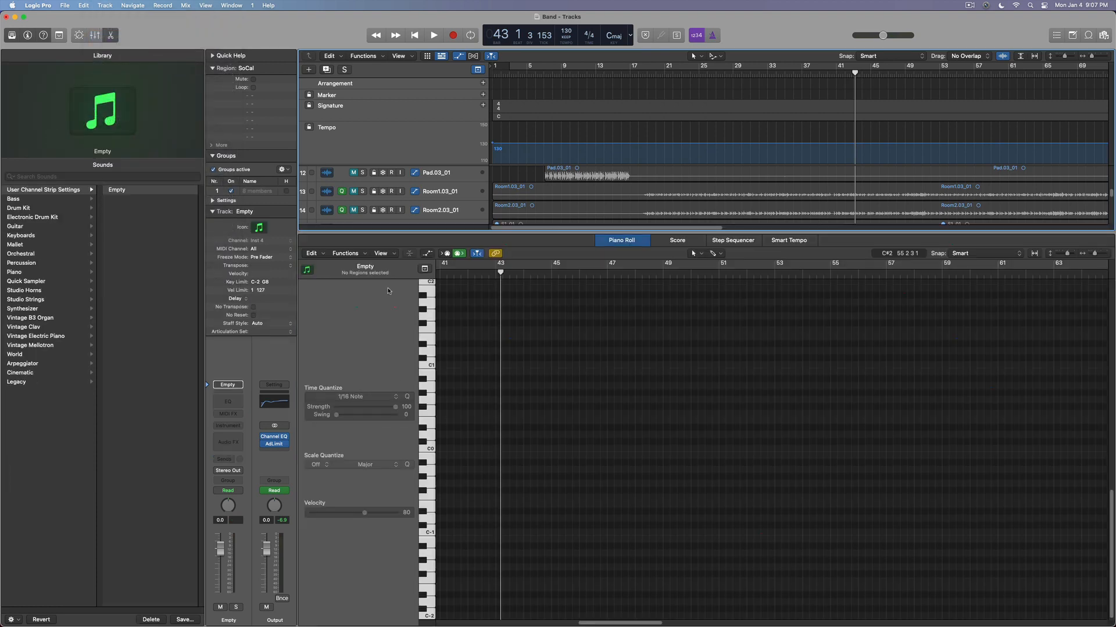
{"action": "key", "text": "x"}
{"action": "key", "text": "x"}
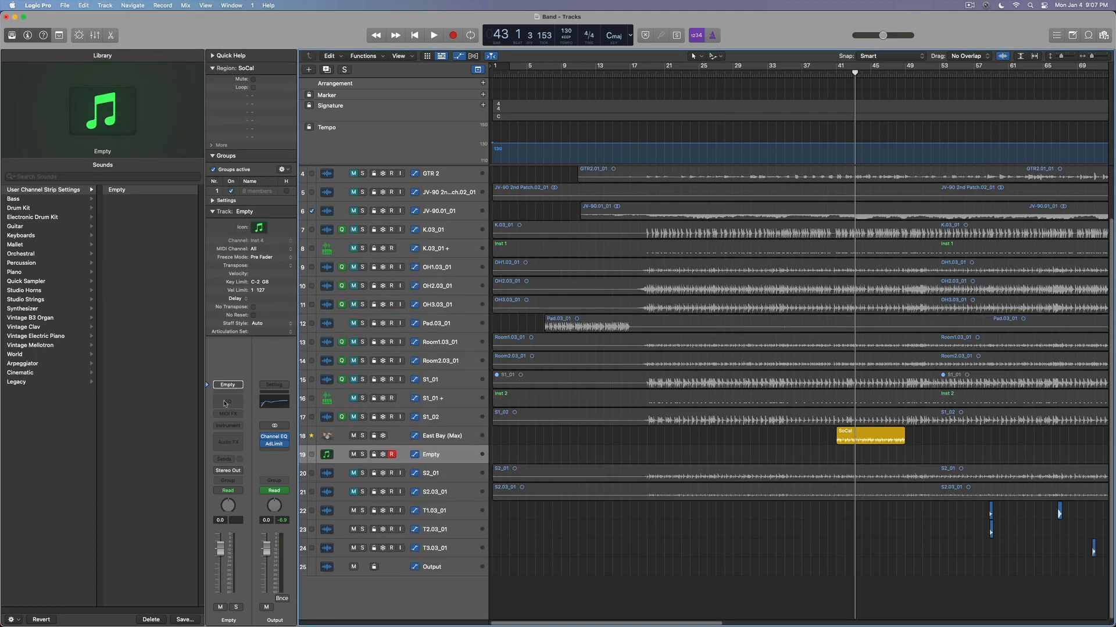
Insert Drum Machine Designer as the instrument on the Empty track and place its window over the arrangement.
{"action": "left_click", "coordinate": [227, 426]}
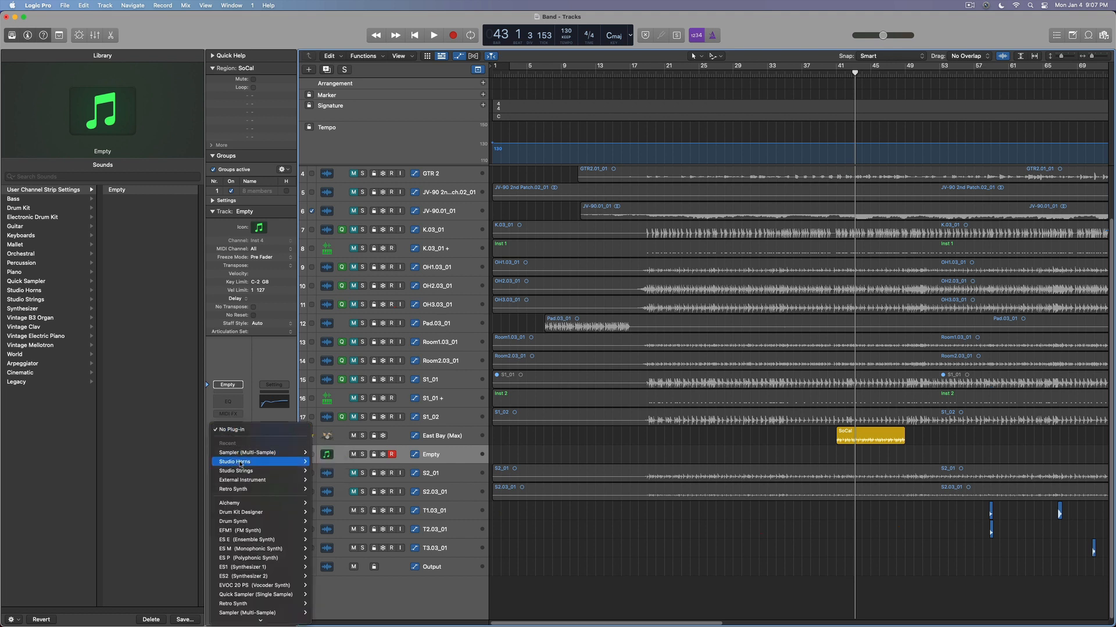
{"action": "mouse_move", "coordinate": [253, 516]}
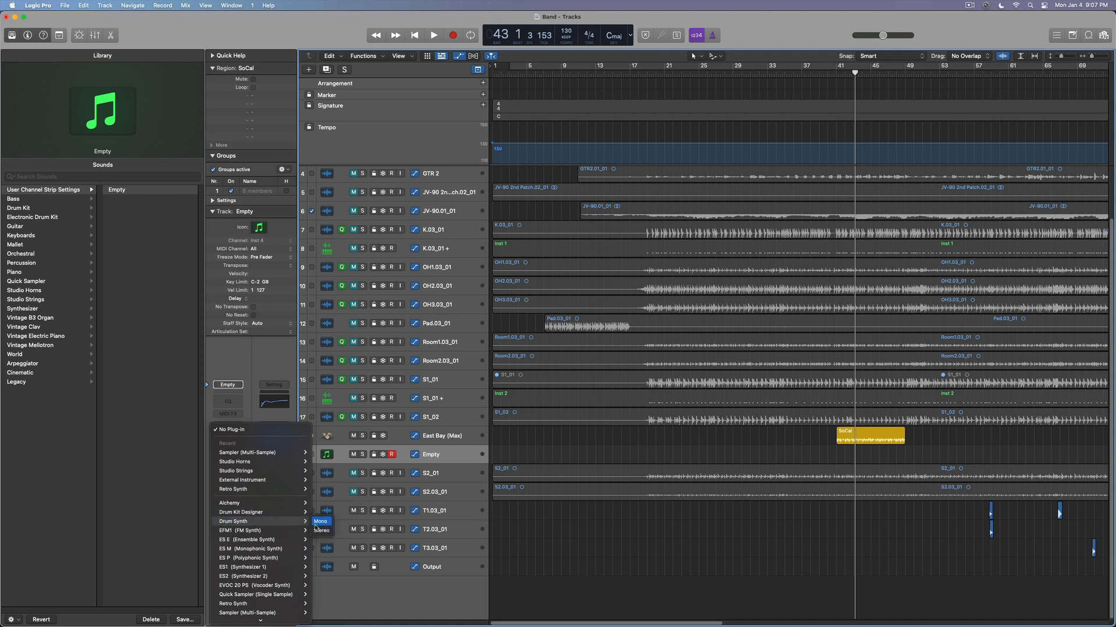
{"action": "mouse_move", "coordinate": [259, 621]}
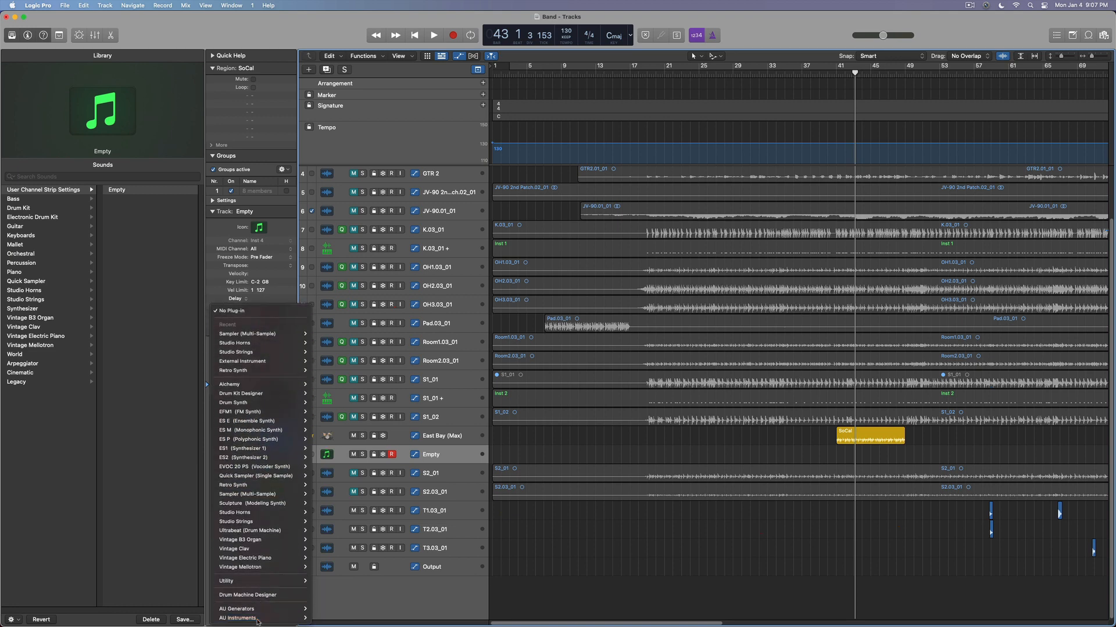
{"action": "left_click", "coordinate": [259, 596]}
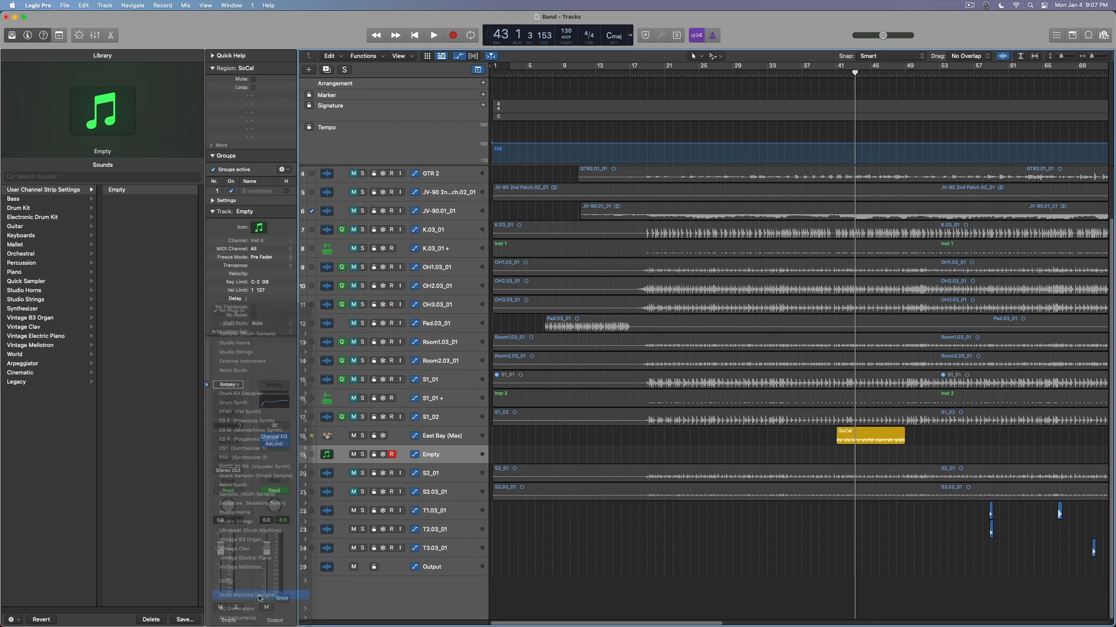
{"action": "left_click_drag", "start_coordinate": [325, 64], "coordinate": [879, 106]}
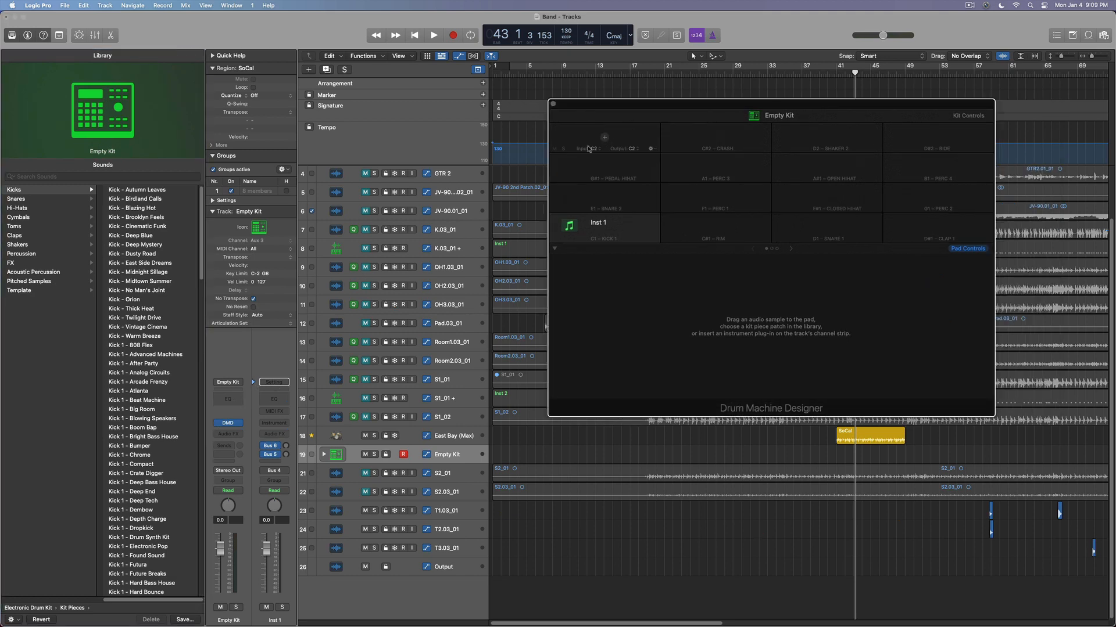
Select the C2 pad and audition percussion sounds including Perc FX - Deep End, Perc FX 1 - Heavy Bass House and PercFX - Dembow.
{"action": "left_click", "coordinate": [644, 141]}
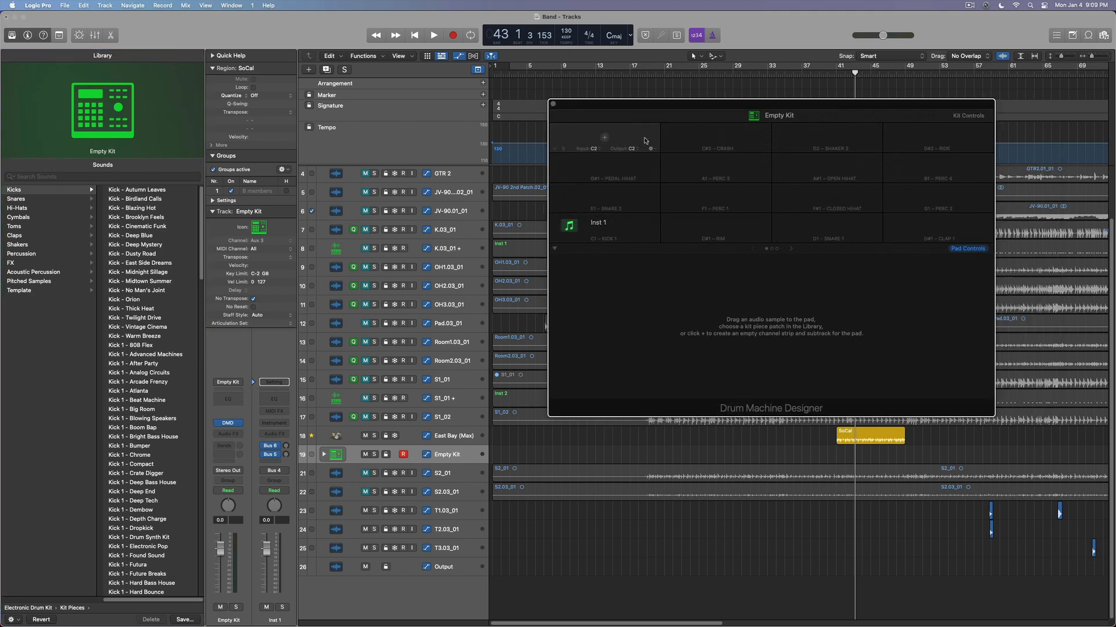
{"action": "left_click", "coordinate": [21, 253]}
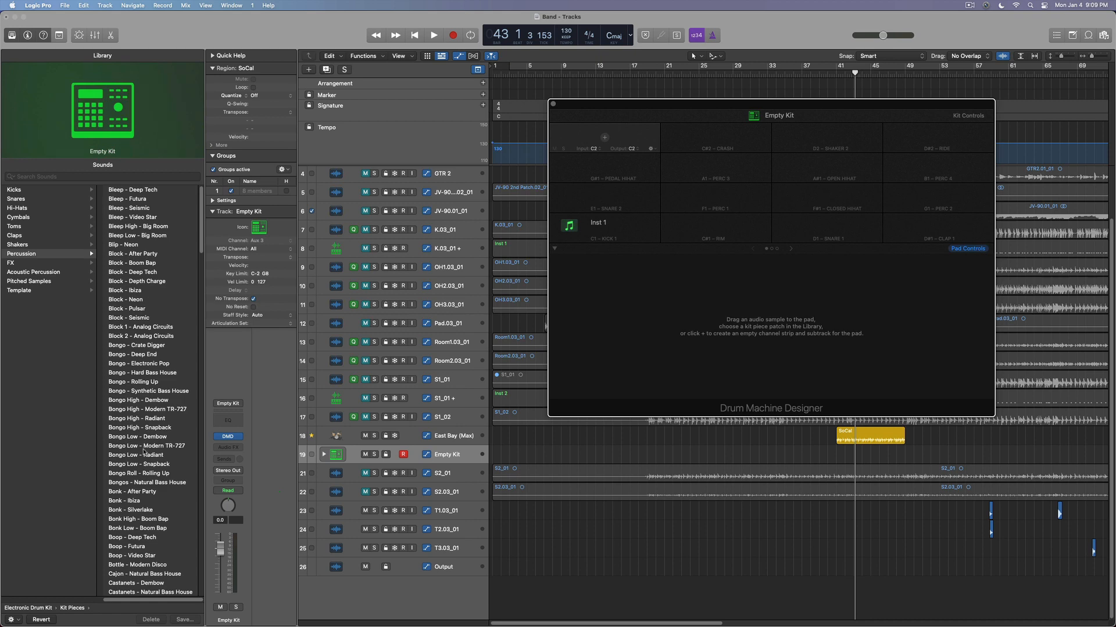
{"action": "scroll", "coordinate": [144, 451], "scroll_direction": "down", "scroll_amount": 15}
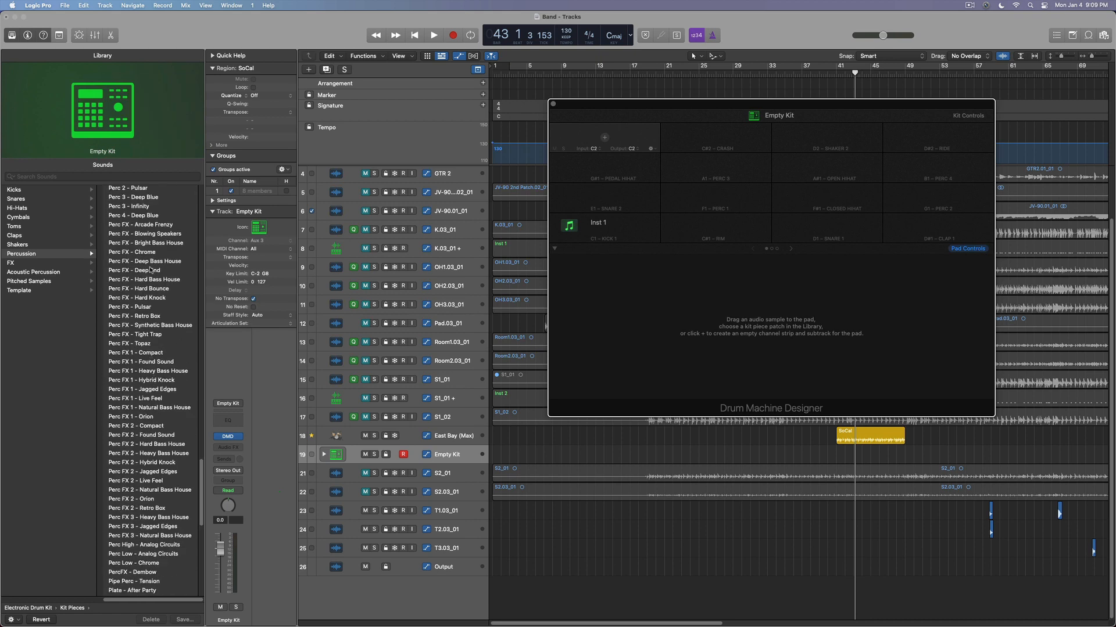
{"action": "left_click", "coordinate": [150, 271]}
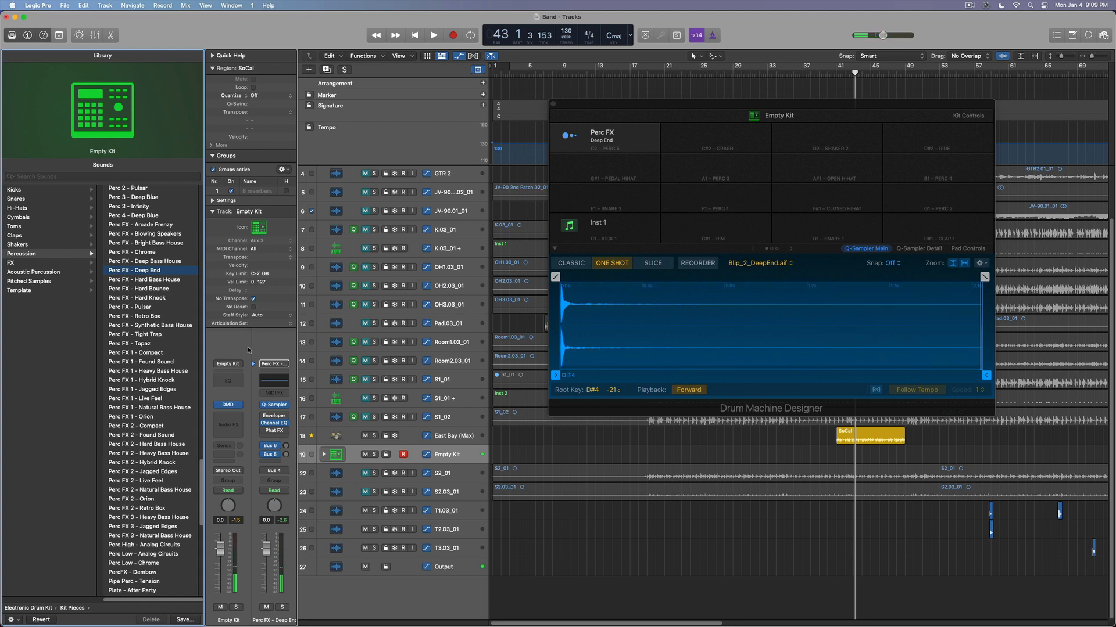
{"action": "left_click", "coordinate": [147, 371]}
{"action": "left_click", "coordinate": [151, 425]}
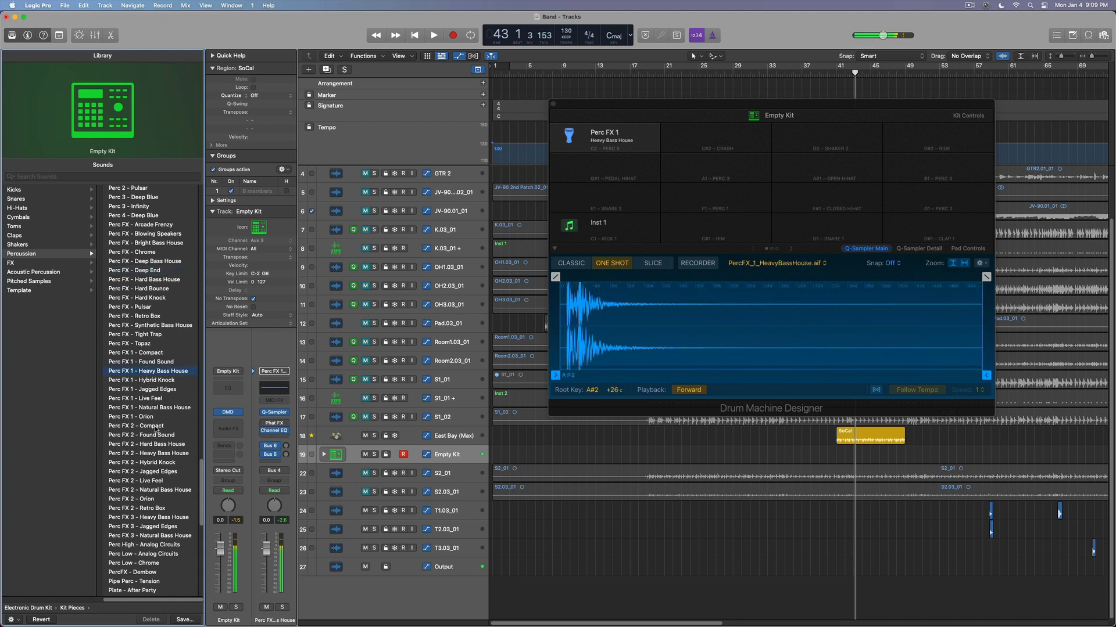
{"action": "left_click", "coordinate": [150, 563]}
{"action": "left_click", "coordinate": [150, 574]}
{"action": "scroll", "coordinate": [149, 494], "scroll_direction": "up", "scroll_amount": 15}
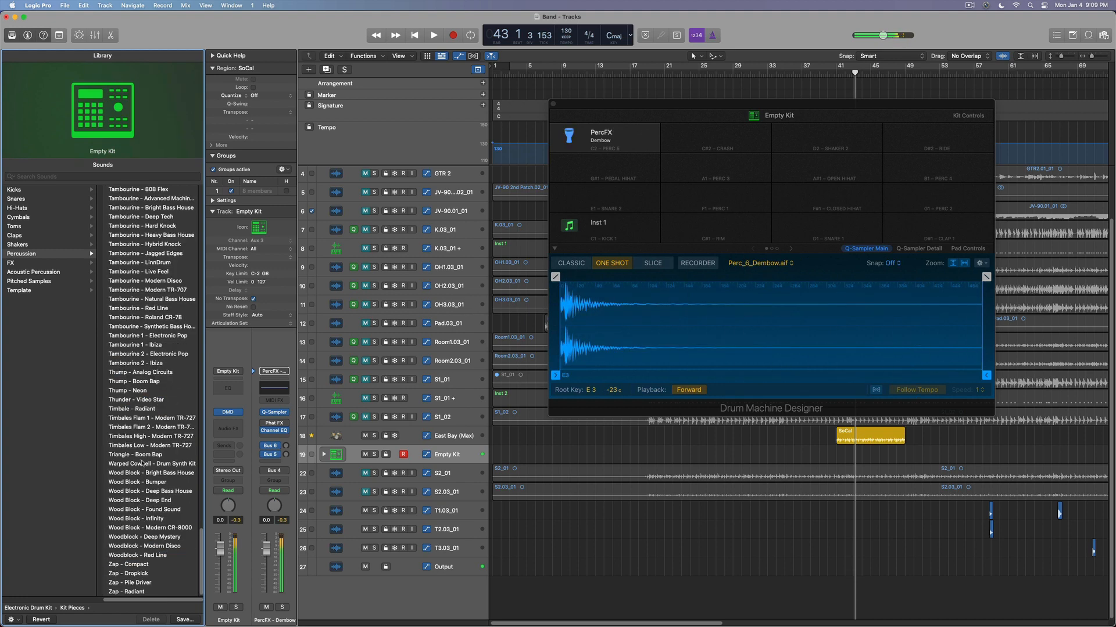
Audition block and bongo sounds on the C2 pad, including Block - Boom Bap, Block 1 - Analog Circuits, Bongo - Synthetic Bass House and Bongo Low - Snapback.
{"action": "left_click", "coordinate": [145, 263]}
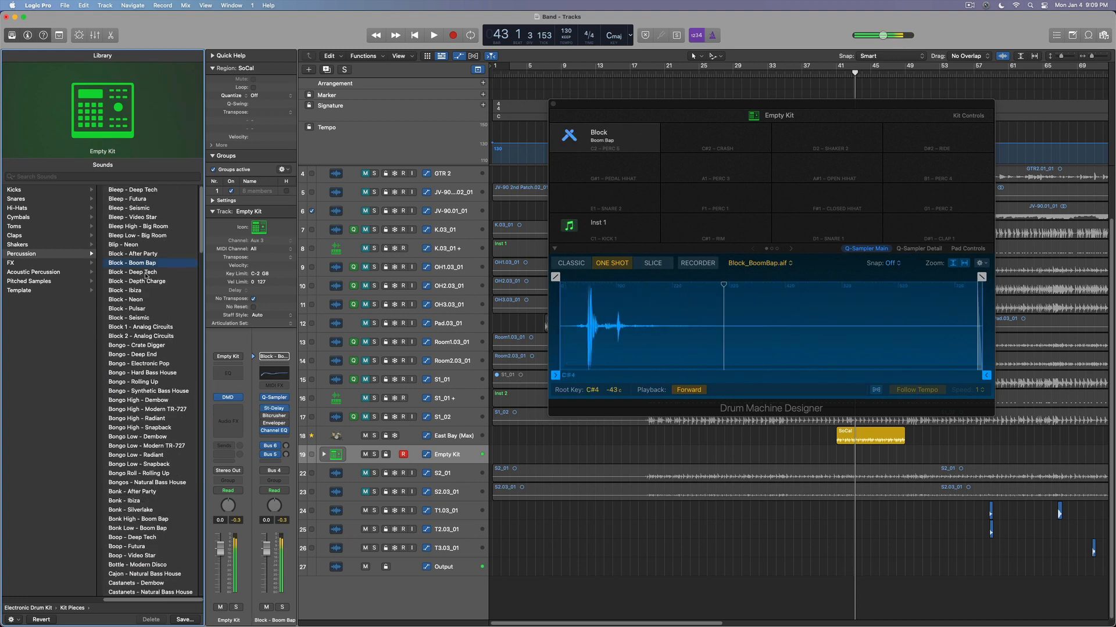
{"action": "left_click", "coordinate": [145, 272]}
{"action": "left_click", "coordinate": [145, 327]}
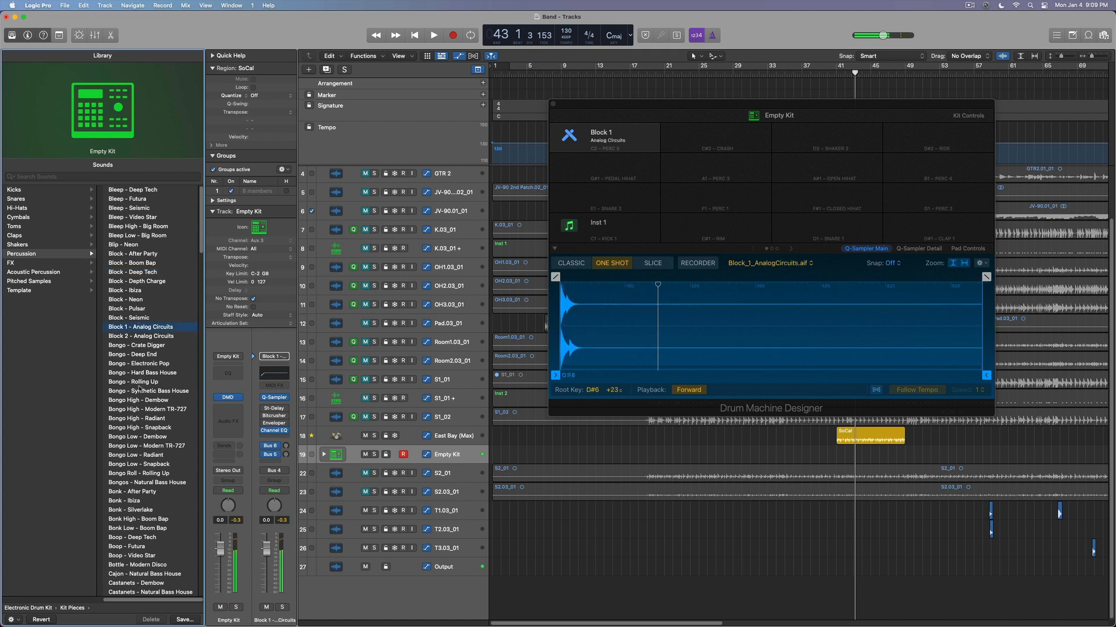
{"action": "left_click", "coordinate": [139, 391]}
{"action": "left_click", "coordinate": [144, 418]}
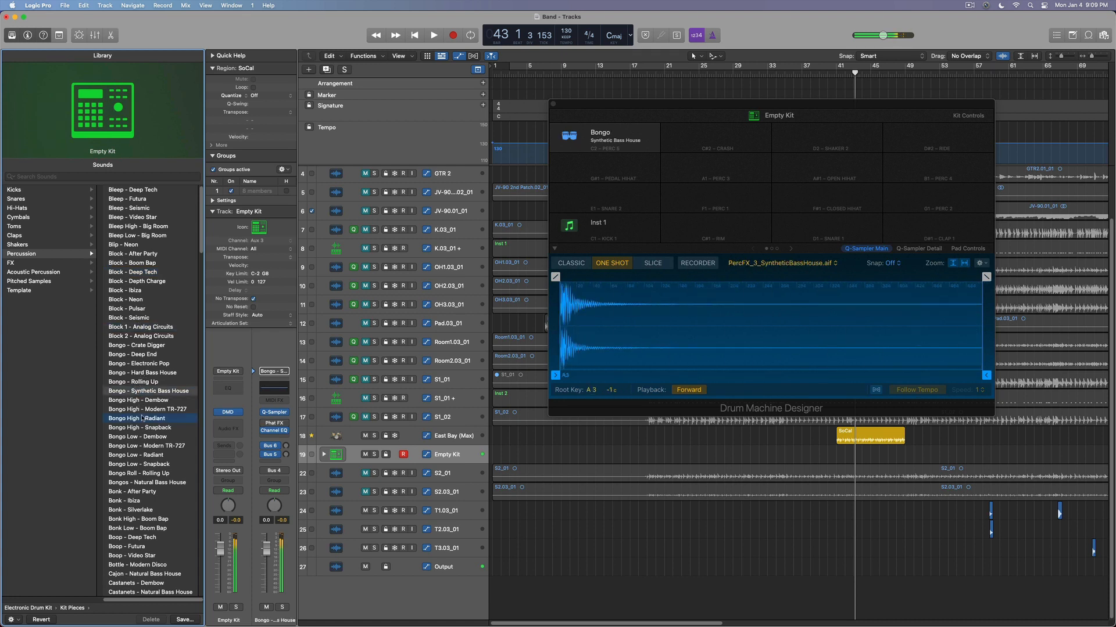
{"action": "left_click", "coordinate": [149, 464]}
{"action": "left_click", "coordinate": [145, 510]}
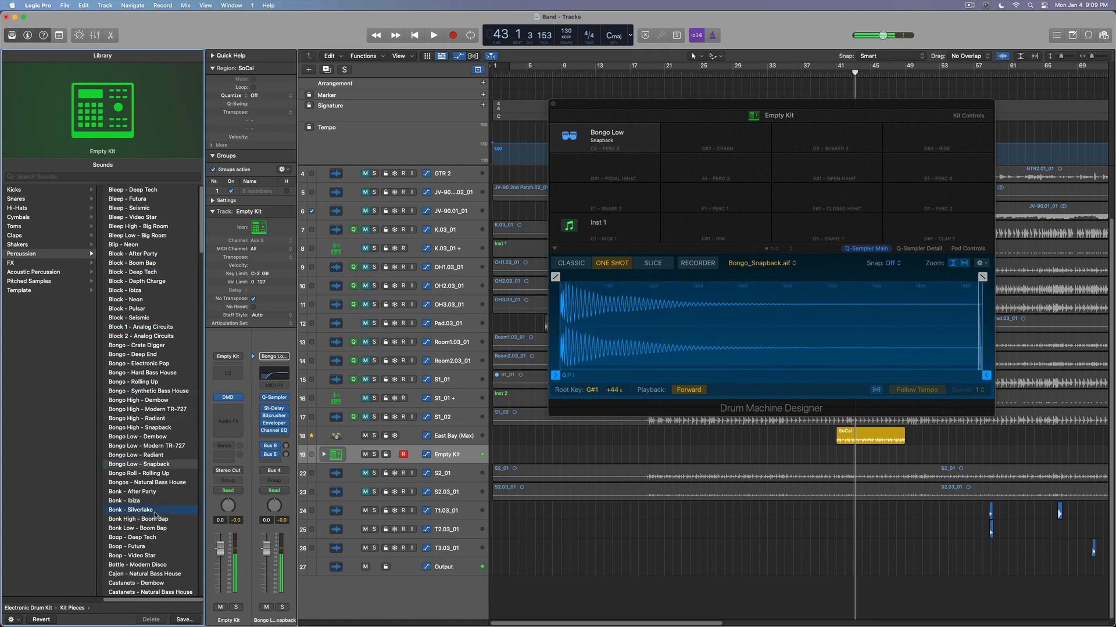
Audition kick sounds on the C2 pad, including Kick - Autumn Leaves, Kick - Dusty Road, Kick 1 - After Party and Kick 1 - Futura.
{"action": "left_click", "coordinate": [56, 192]}
{"action": "left_click", "coordinate": [131, 190]}
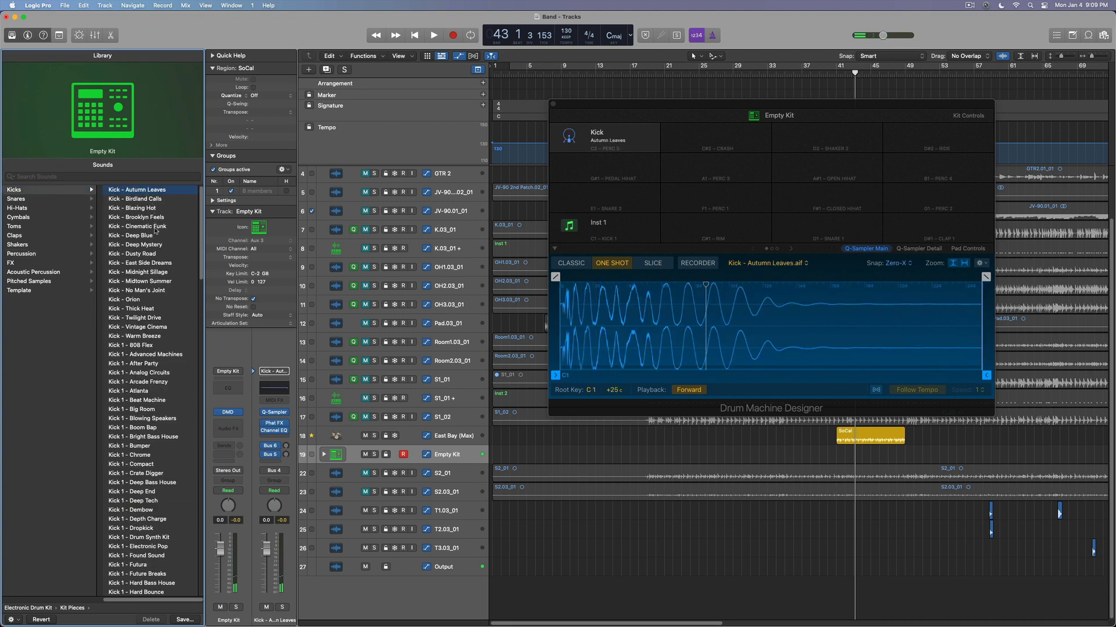
{"action": "left_click", "coordinate": [152, 254]}
{"action": "left_click", "coordinate": [140, 364]}
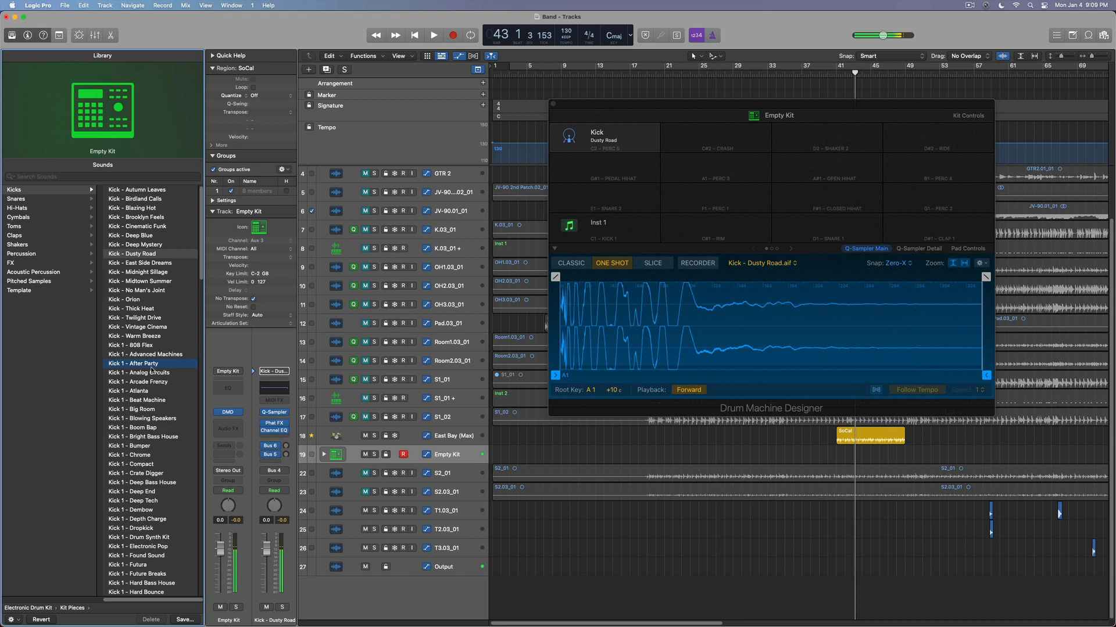
{"action": "left_click", "coordinate": [148, 491]}
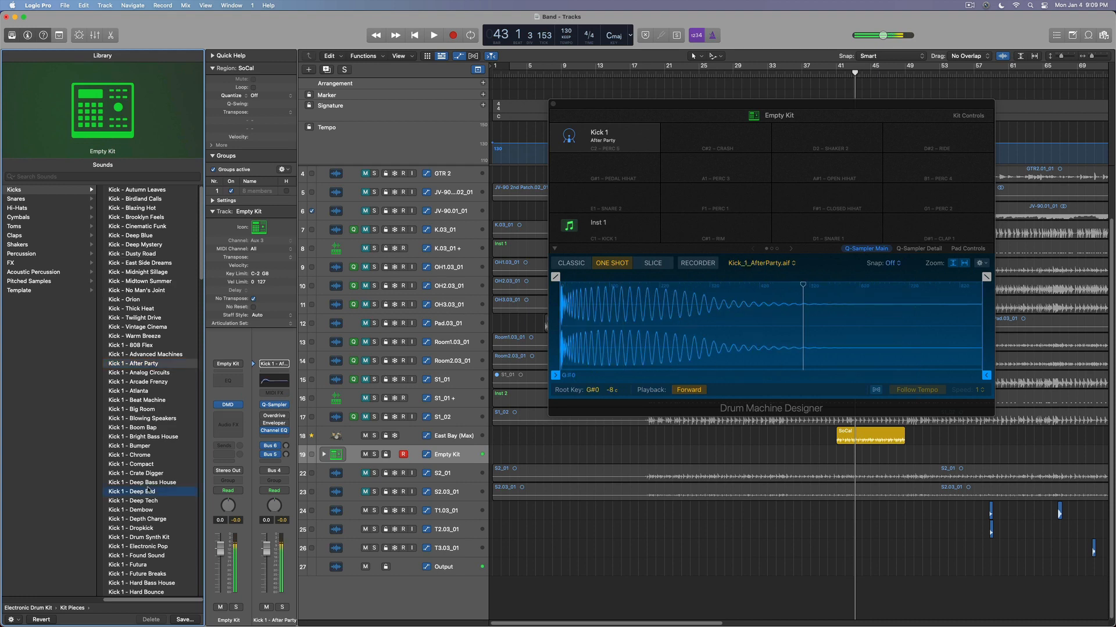
{"action": "left_click", "coordinate": [165, 565]}
Try Kick Sub - Sapphire and Kick 3 sounds on the C2 pad, ending with Sub Kick 2 - Drum Synth Kit.
{"action": "scroll", "coordinate": [170, 573], "scroll_direction": "down", "scroll_amount": 20}
{"action": "left_click", "coordinate": [151, 537]}
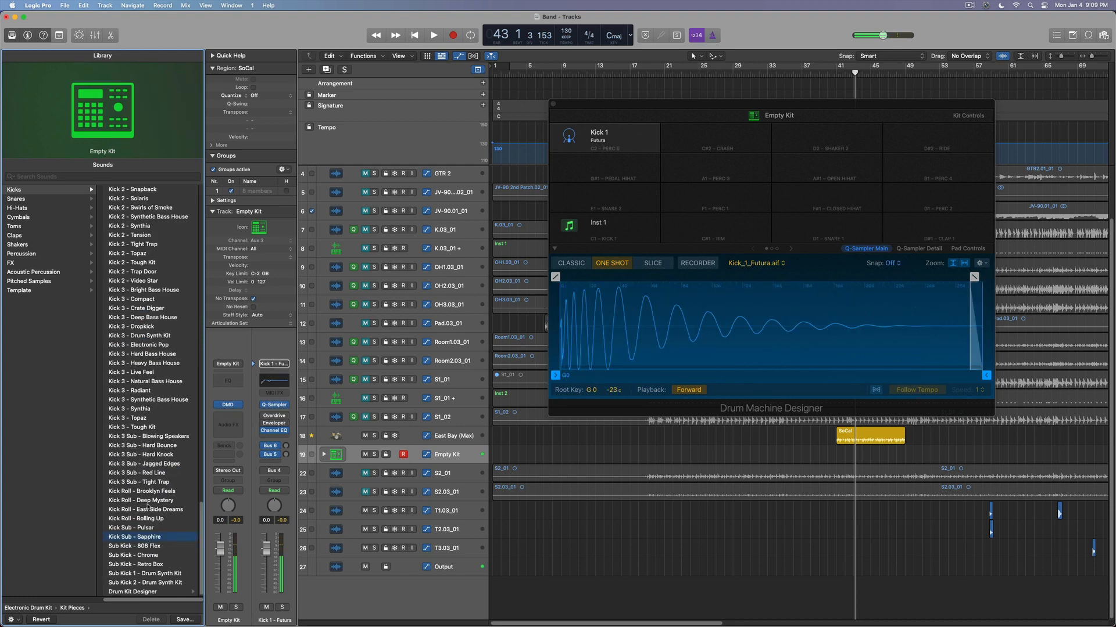
{"action": "left_click", "coordinate": [146, 445]}
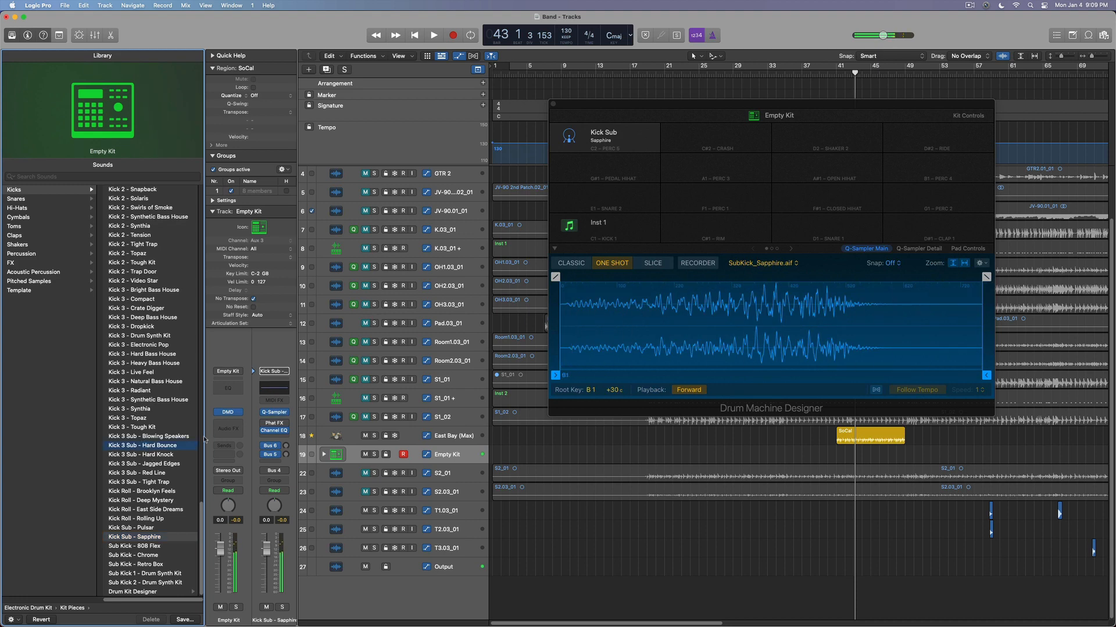
{"action": "left_click", "coordinate": [144, 355]}
{"action": "left_click", "coordinate": [149, 391]}
{"action": "left_click", "coordinate": [148, 582]}
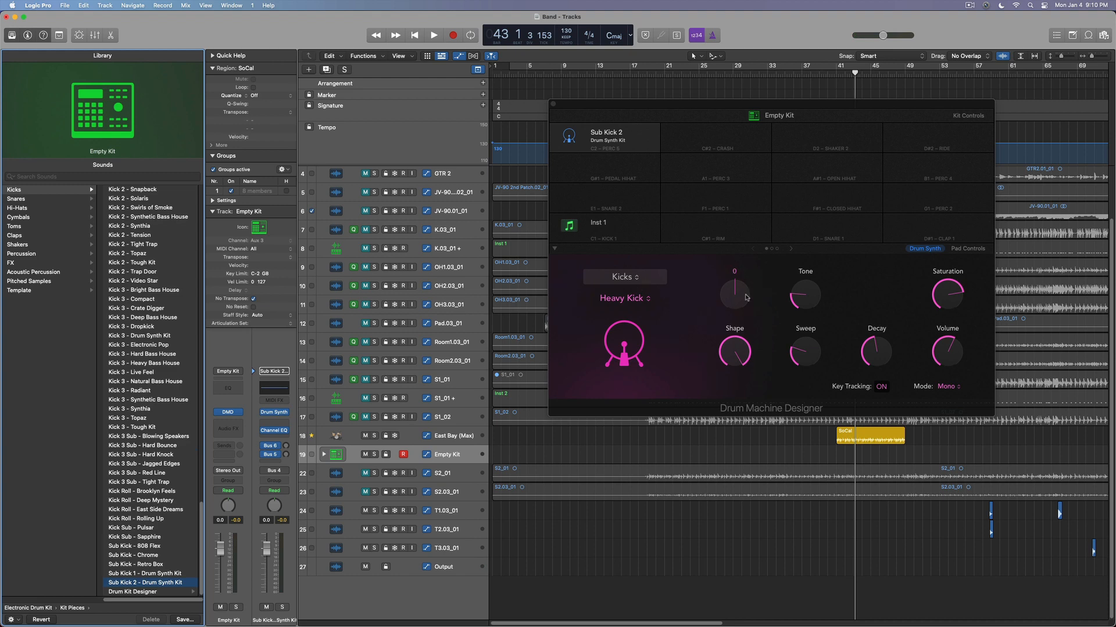
Create an empty channel strip for the G#1 pad and view the pad's options without choosing any.
{"action": "left_click", "coordinate": [605, 169]}
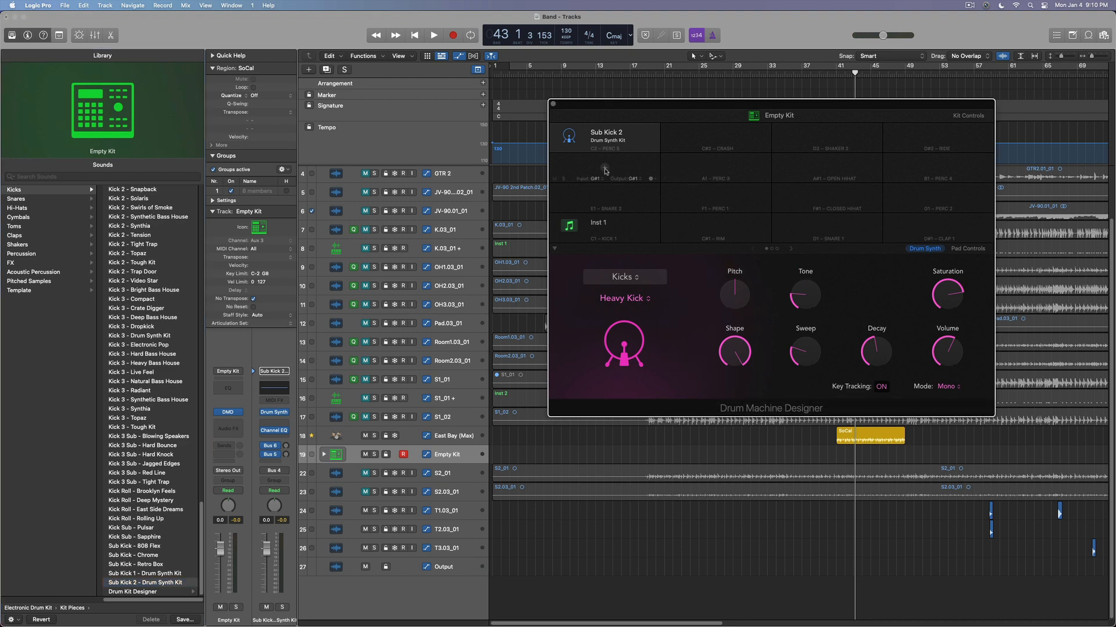
{"action": "left_click", "coordinate": [605, 170]}
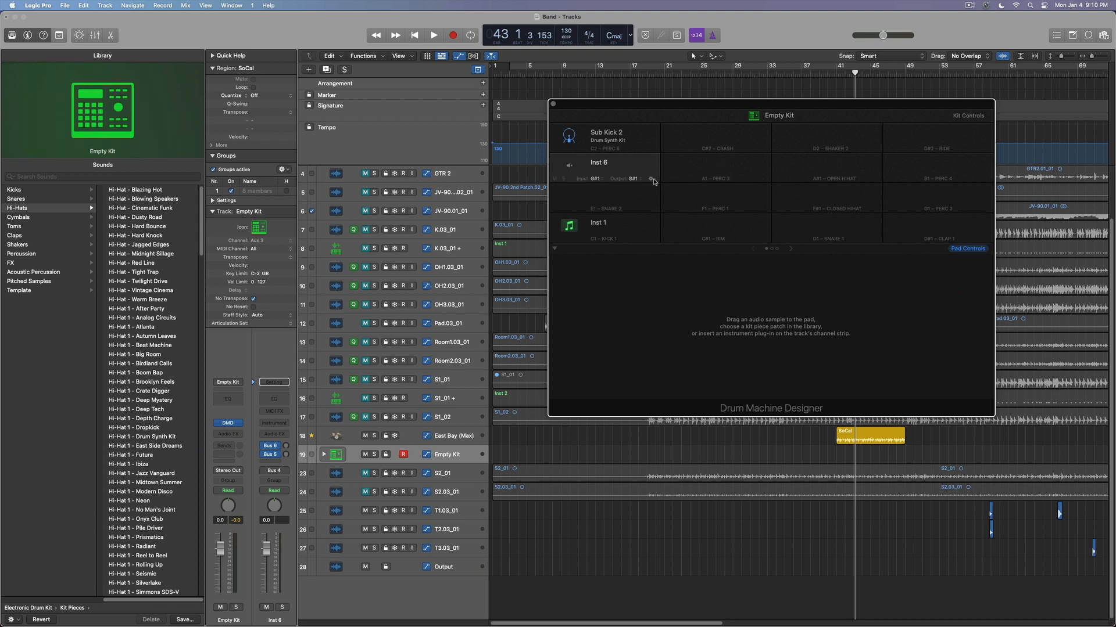
{"action": "left_click", "coordinate": [651, 179]}
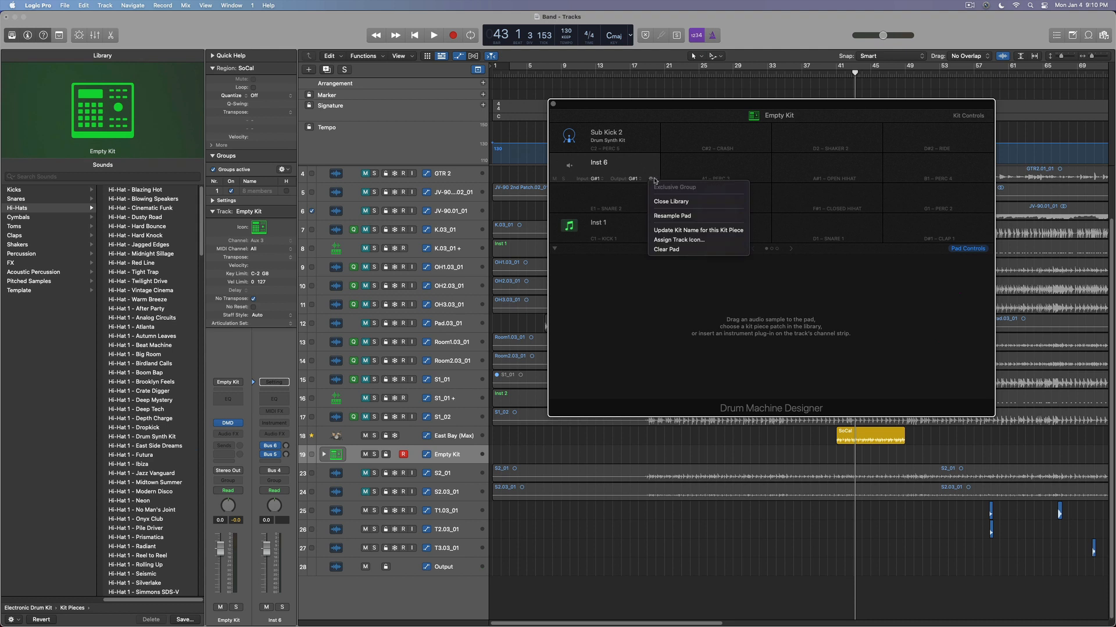
{"action": "left_click", "coordinate": [657, 282]}
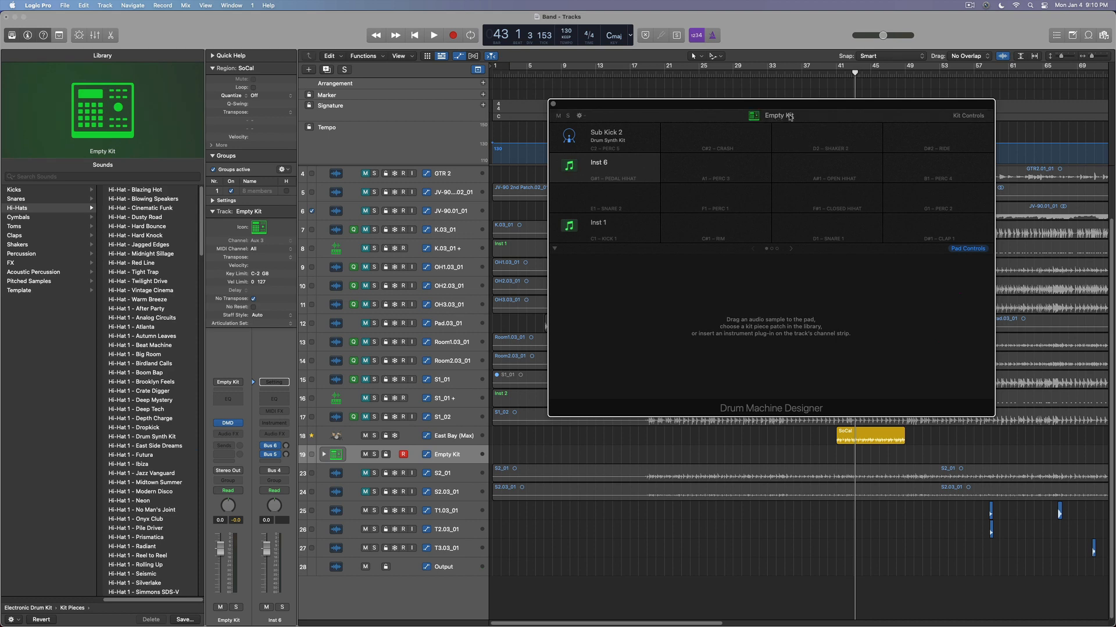
Switch to the kit-level controls and load the Atlanta electronic drum kit.
{"action": "left_click", "coordinate": [962, 117]}
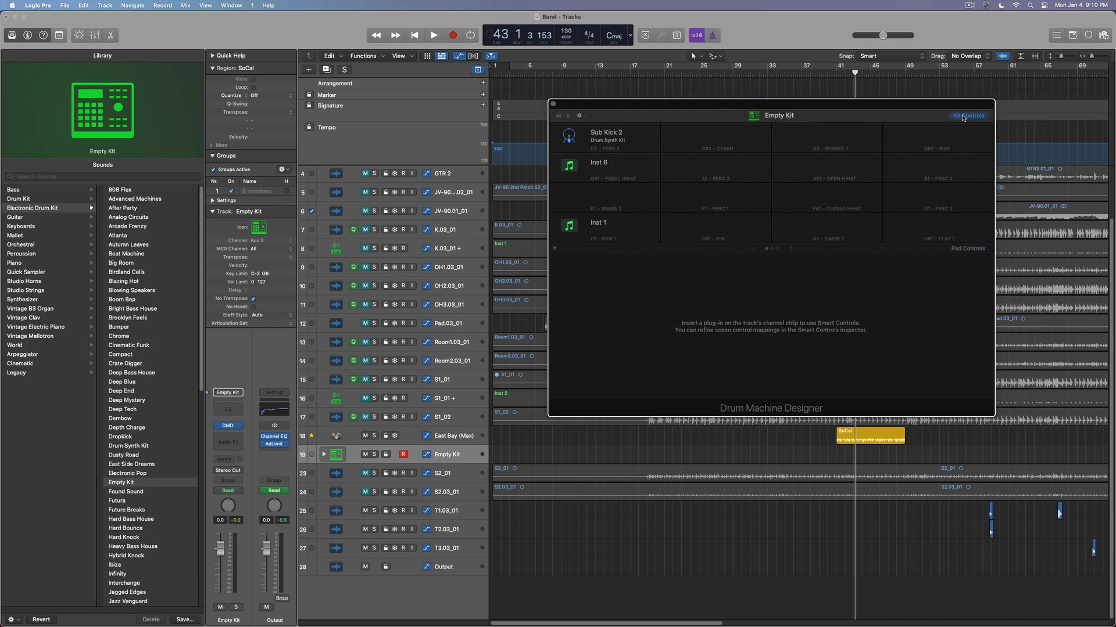
{"action": "left_click", "coordinate": [136, 236]}
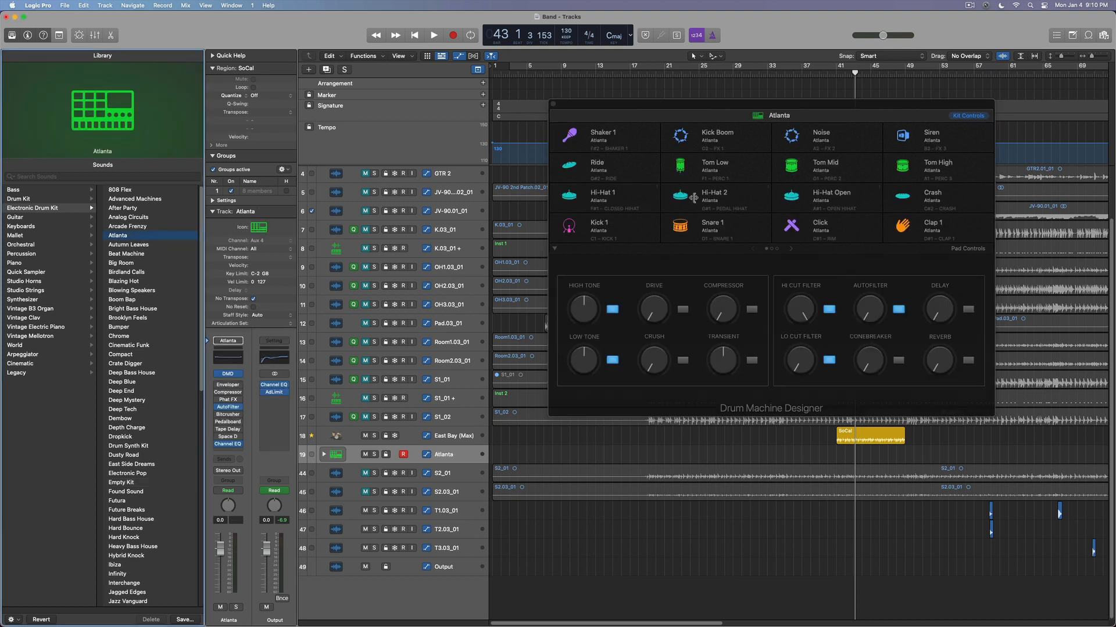
Examine the Atlanta kit's Shaker 1, Ride, Hi-Hat 1, Kick 1, Snare 1, Hi-Hat 2, Tom Low and Kick Boom pads one after another.
{"action": "left_click", "coordinate": [635, 129]}
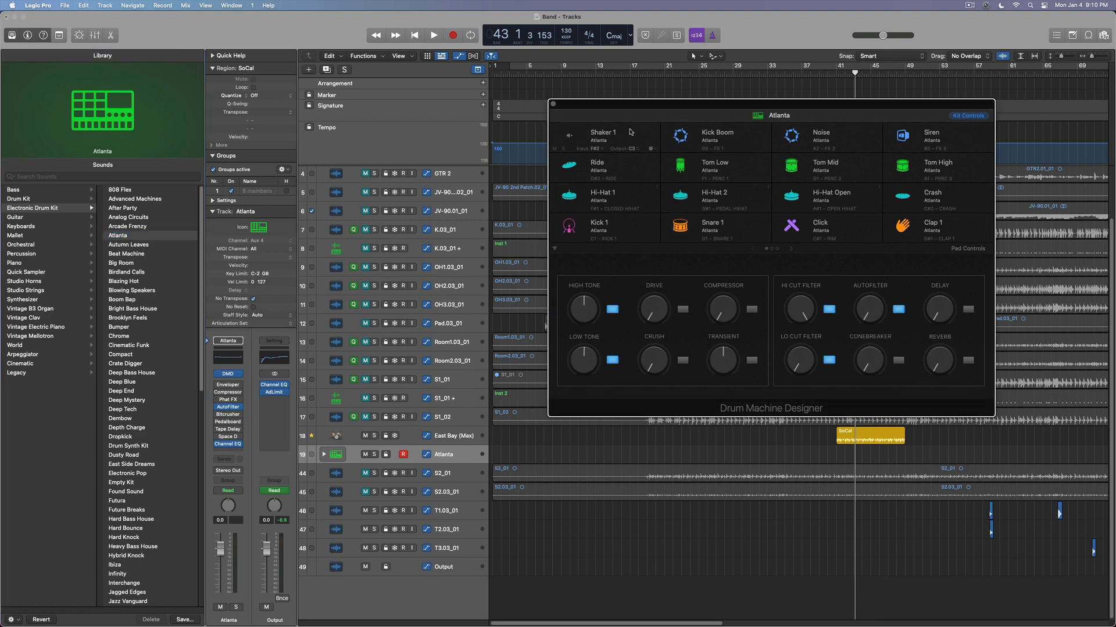
{"action": "left_click", "coordinate": [639, 165]}
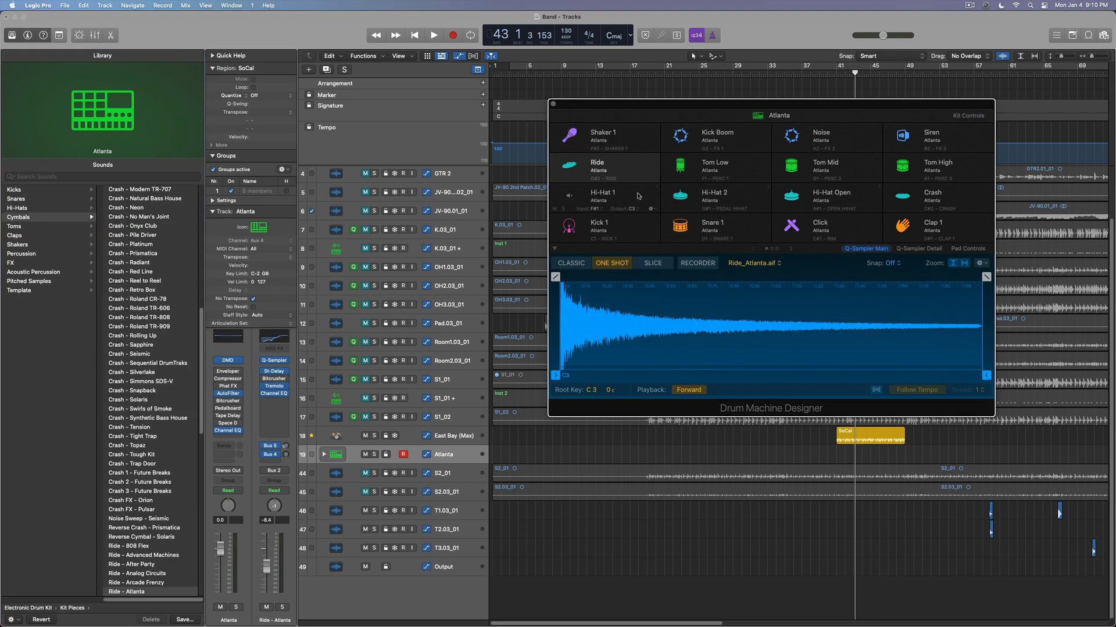
{"action": "left_click", "coordinate": [604, 196]}
{"action": "left_click", "coordinate": [604, 226]}
{"action": "left_click", "coordinate": [752, 217]}
{"action": "left_click", "coordinate": [753, 203]}
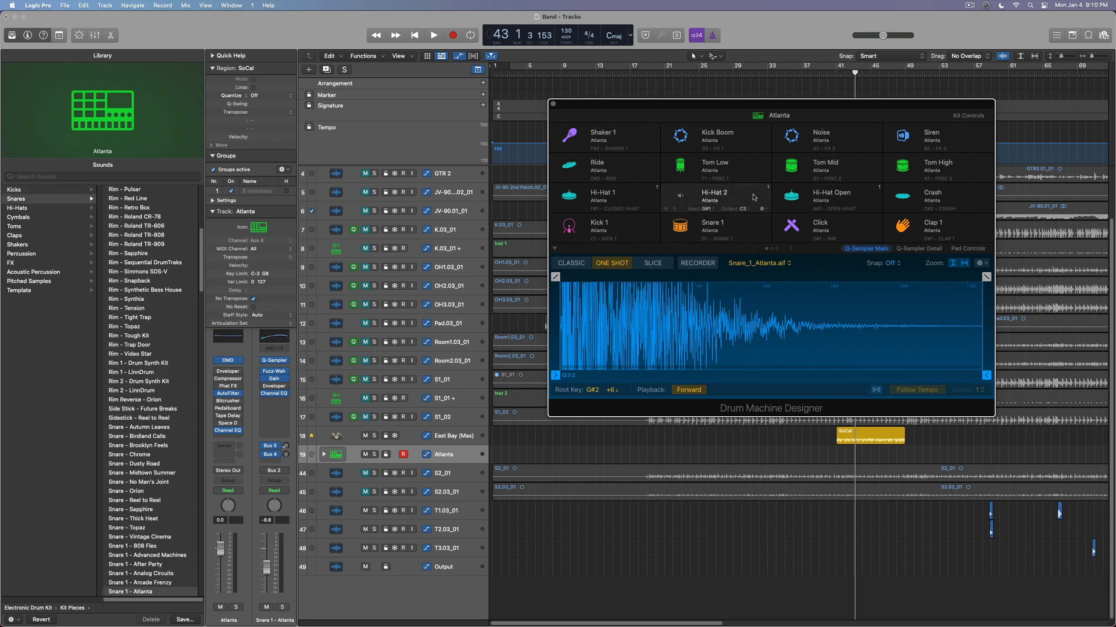
{"action": "left_click", "coordinate": [750, 171]}
{"action": "left_click", "coordinate": [749, 140]}
Examine the Atlanta kit's Noise, Tom Mid, Hi-Hat Open, Click, Clap 1, Crash, Tom High and Siren pads.
{"action": "left_click", "coordinate": [847, 135]}
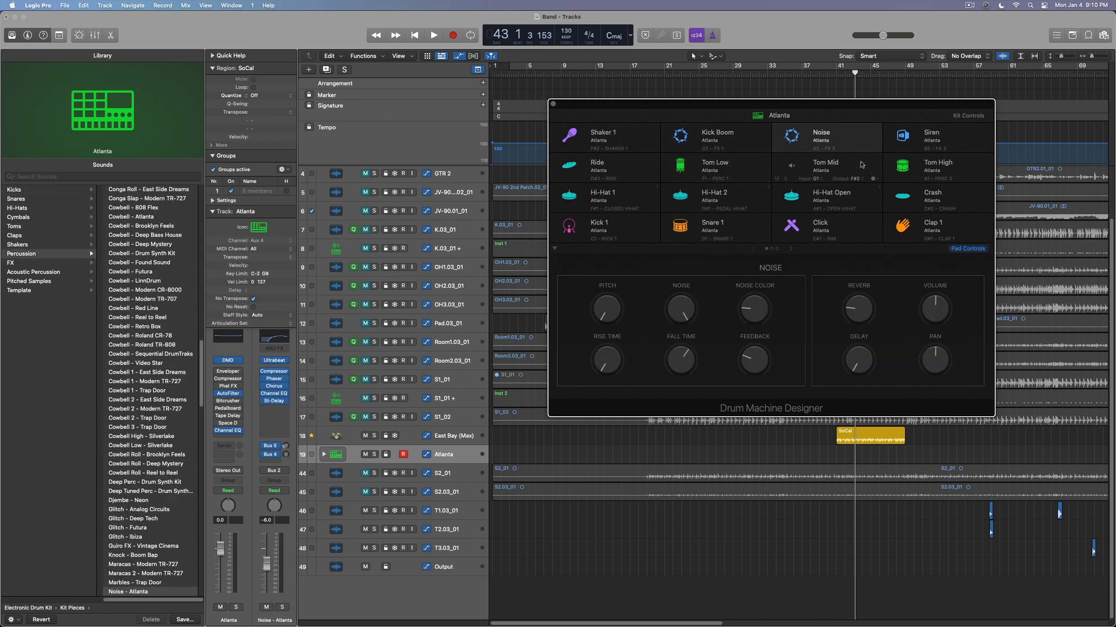
{"action": "left_click", "coordinate": [862, 165]}
{"action": "left_click", "coordinate": [837, 198]}
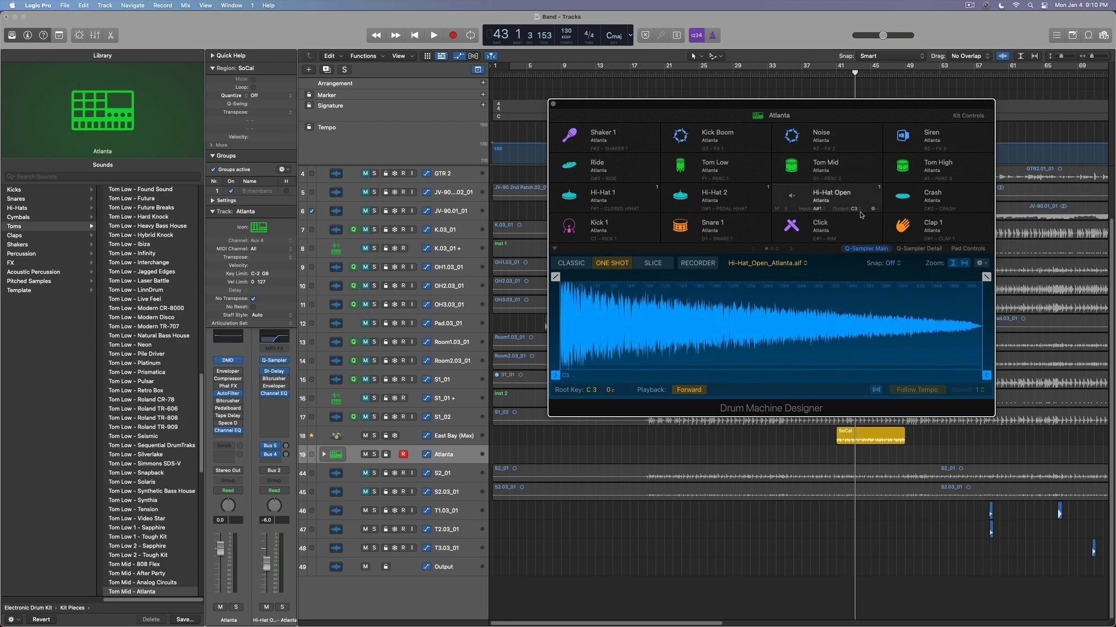
{"action": "left_click", "coordinate": [836, 226]}
{"action": "left_click", "coordinate": [941, 228]}
{"action": "left_click", "coordinate": [975, 201]}
{"action": "left_click", "coordinate": [970, 173]}
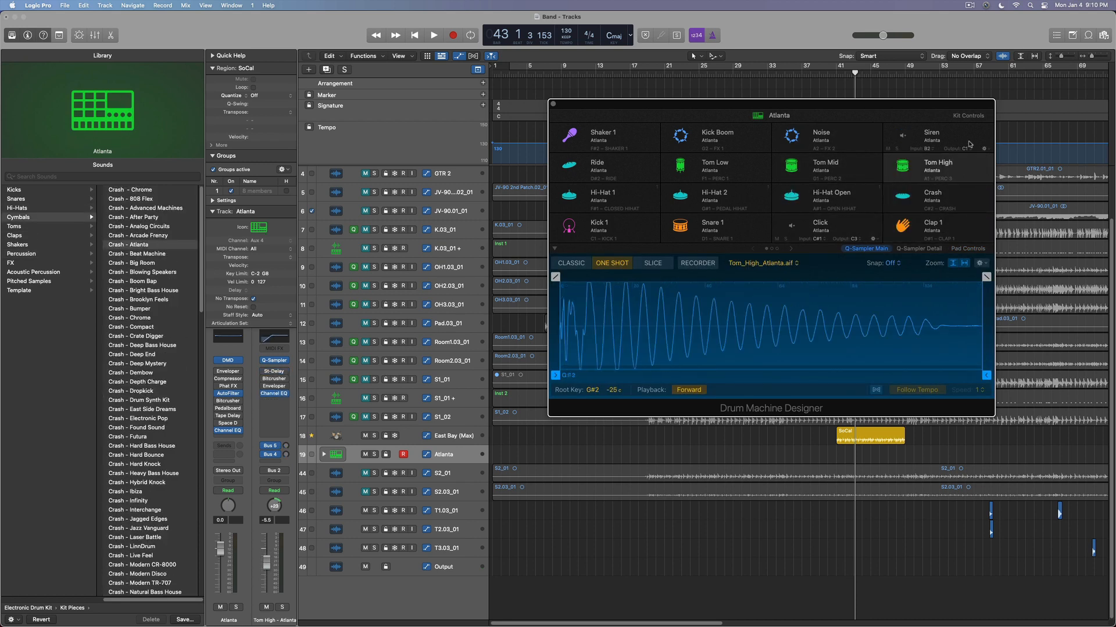
{"action": "left_click", "coordinate": [966, 148]}
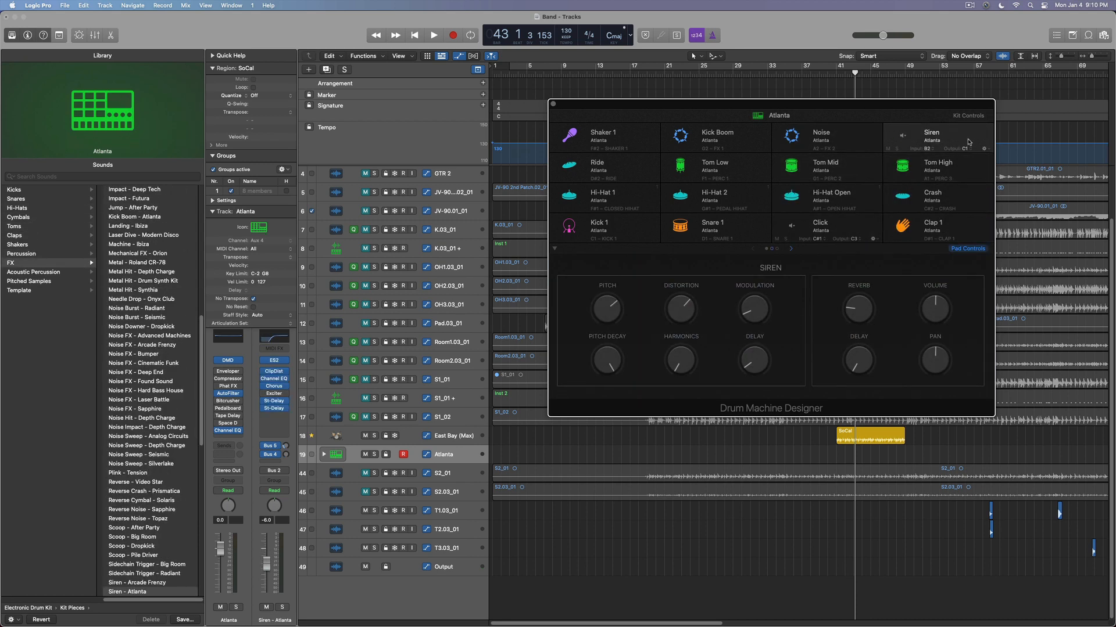
{"action": "left_click", "coordinate": [969, 142]}
Return the playhead to bar 1 and open the Step Sequencer for the Atlanta track, moving the Drum Machine Designer window lower.
{"action": "key", "text": "Return"}
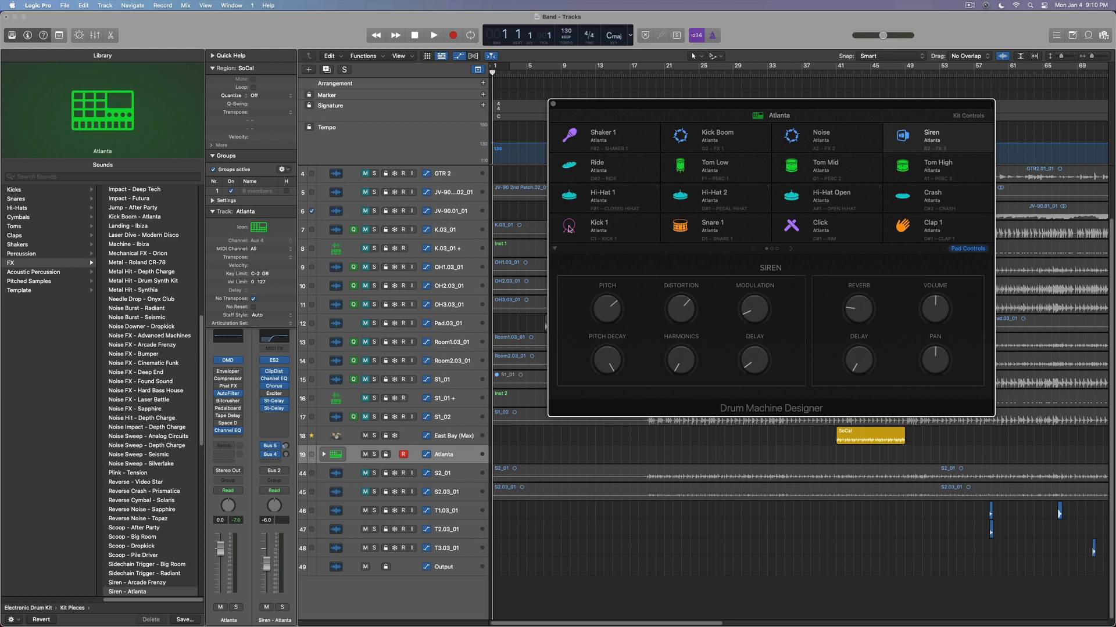
{"action": "left_click", "coordinate": [111, 35]}
{"action": "left_click_drag", "start_coordinate": [898, 106], "coordinate": [958, 352]}
{"action": "left_click", "coordinate": [733, 240]}
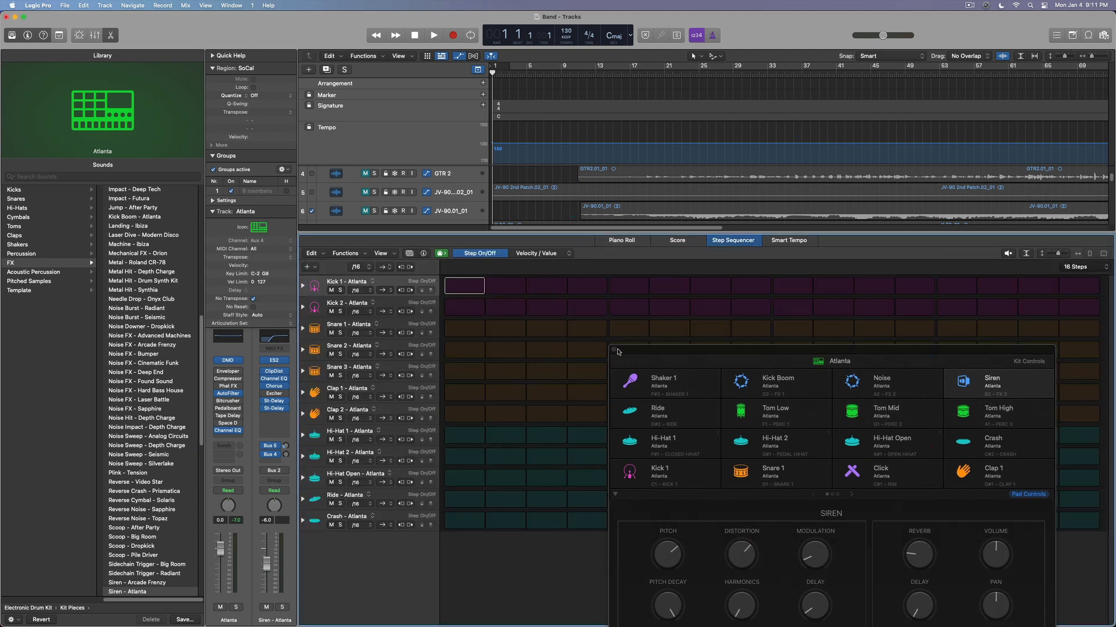
Activate Kick 1 on steps 1 and 9 and Kick 2 and Snare 2 on step 4, and move the kit window clear of the upper rows.
{"action": "left_click", "coordinate": [464, 286]}
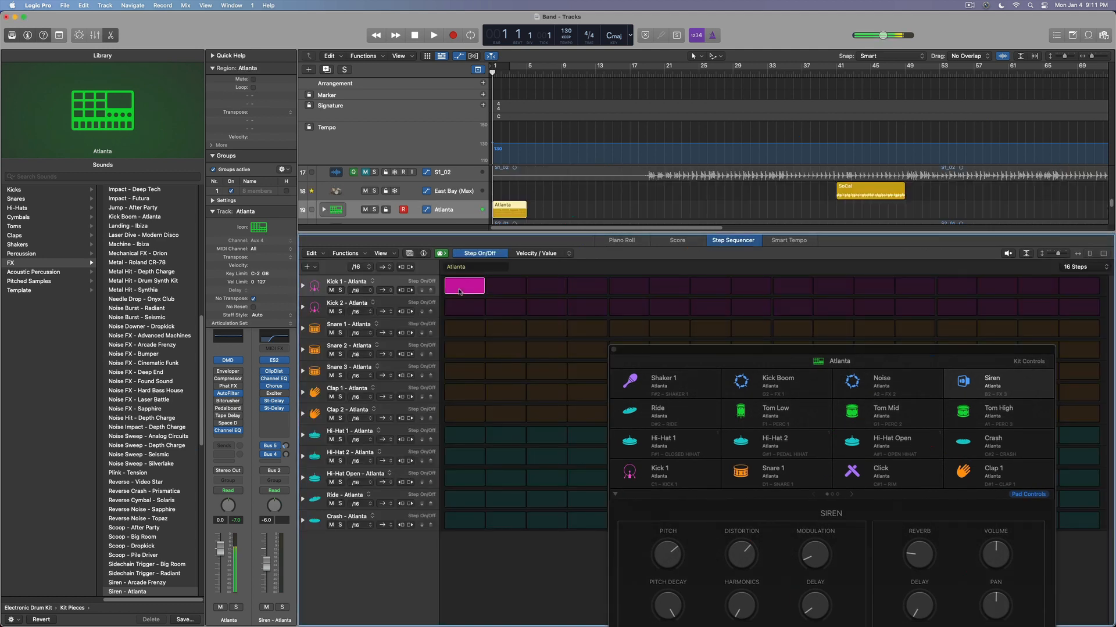
{"action": "left_click", "coordinate": [792, 288]}
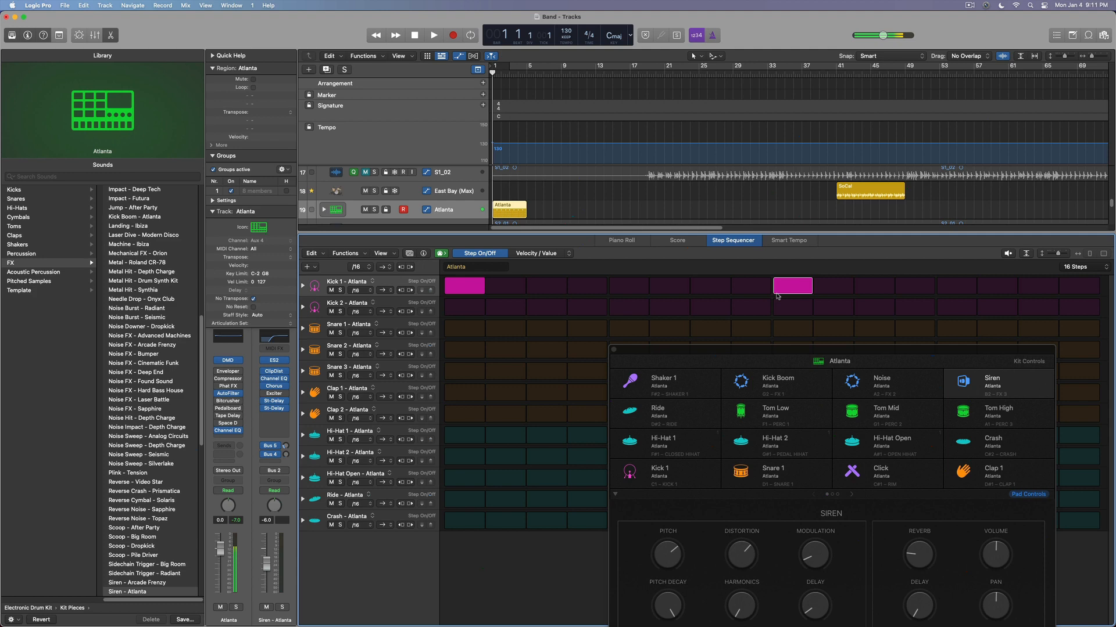
{"action": "left_click", "coordinate": [588, 309]}
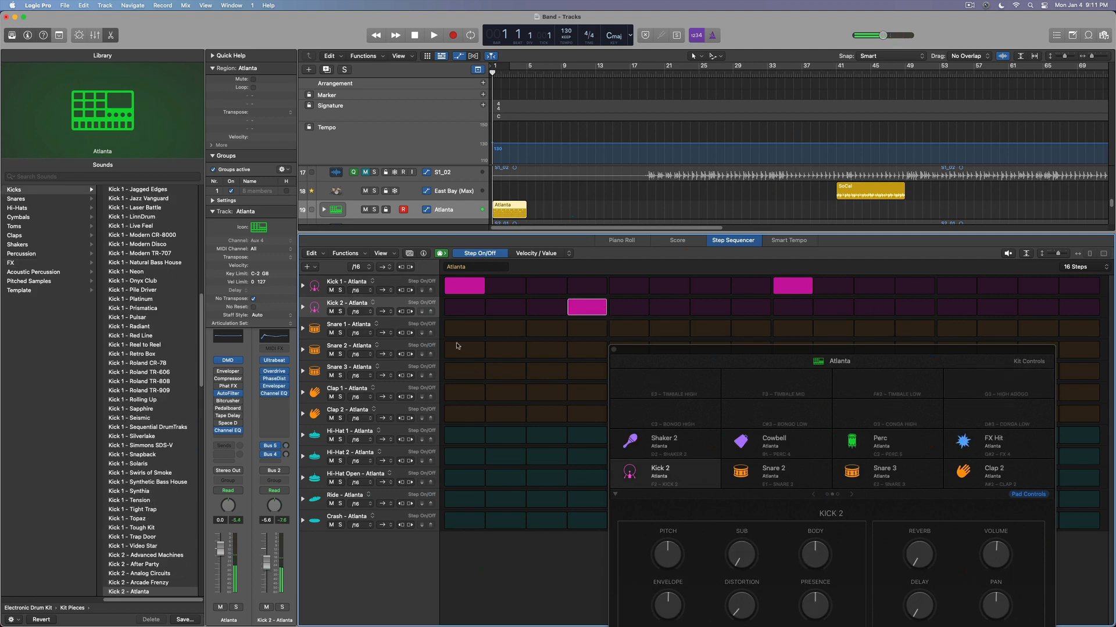
{"action": "left_click", "coordinate": [596, 350]}
{"action": "left_click_drag", "start_coordinate": [646, 353], "coordinate": [647, 388]}
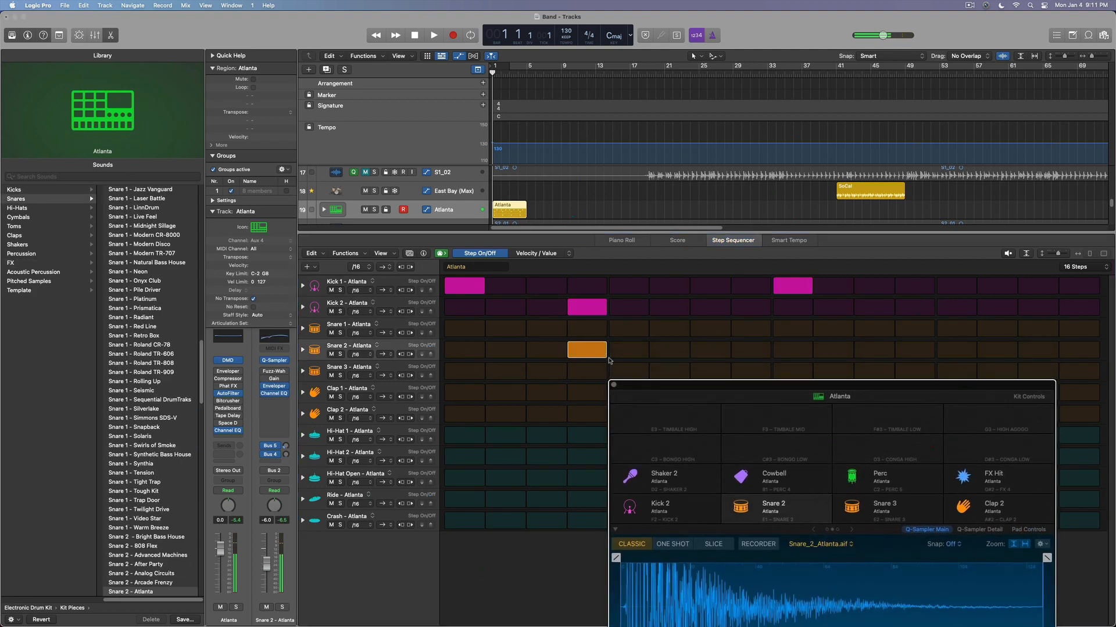
Move the Snare 2 hit from step 4 to step 5, clear Kick 2 from step 4, and activate Snare 2 on step 13.
{"action": "left_click_drag", "start_coordinate": [603, 351], "coordinate": [614, 351]}
{"action": "left_click", "coordinate": [625, 351]}
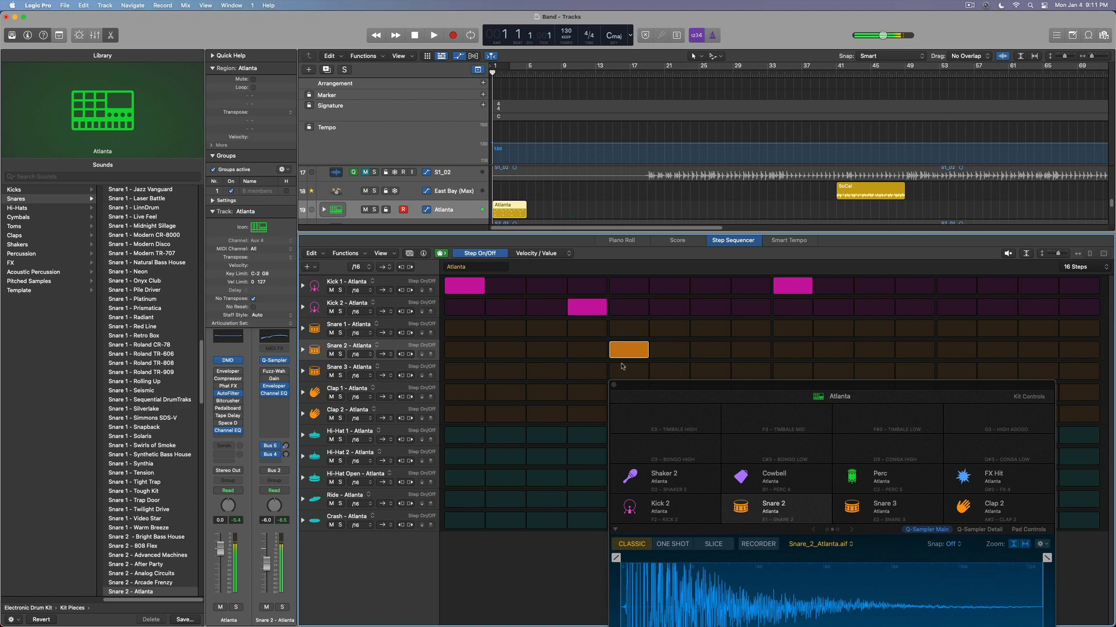
{"action": "left_click", "coordinate": [591, 317]}
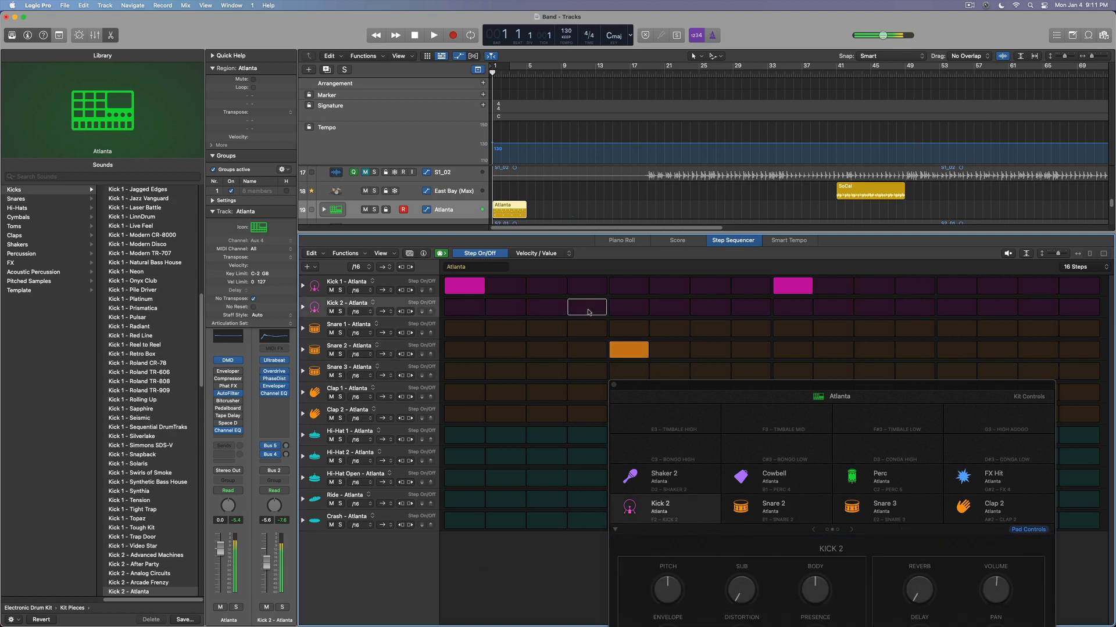
{"action": "left_click", "coordinate": [951, 352]}
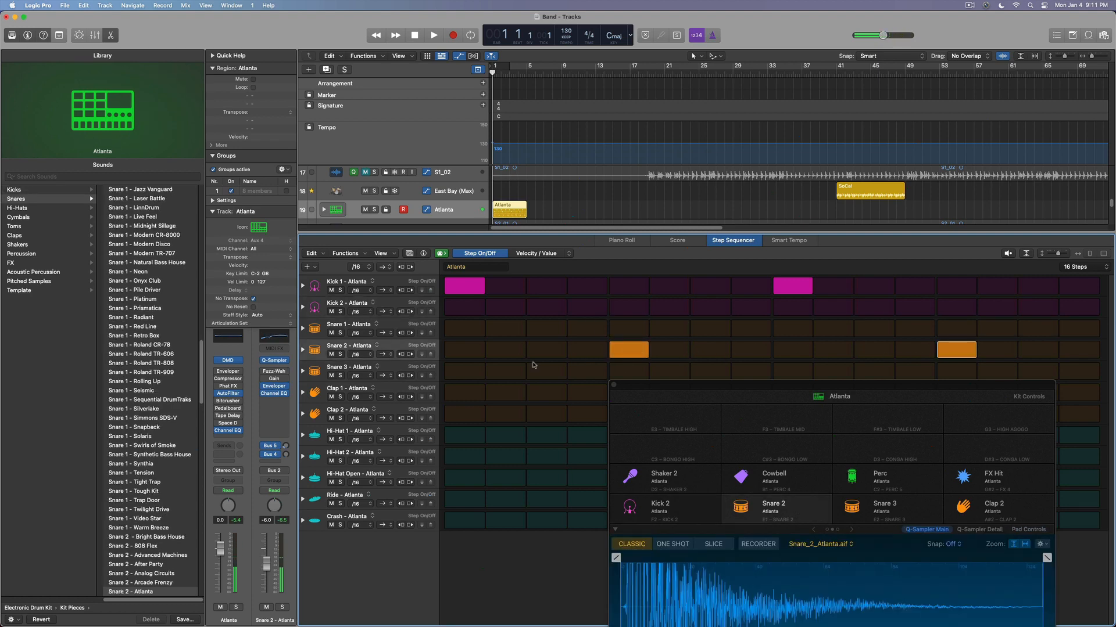
Expand the Snare 2 row, move the kit window clear of it, and raise Note Repeat on steps 5 and 13, using more repeats on step 13.
{"action": "left_click", "coordinate": [302, 351]}
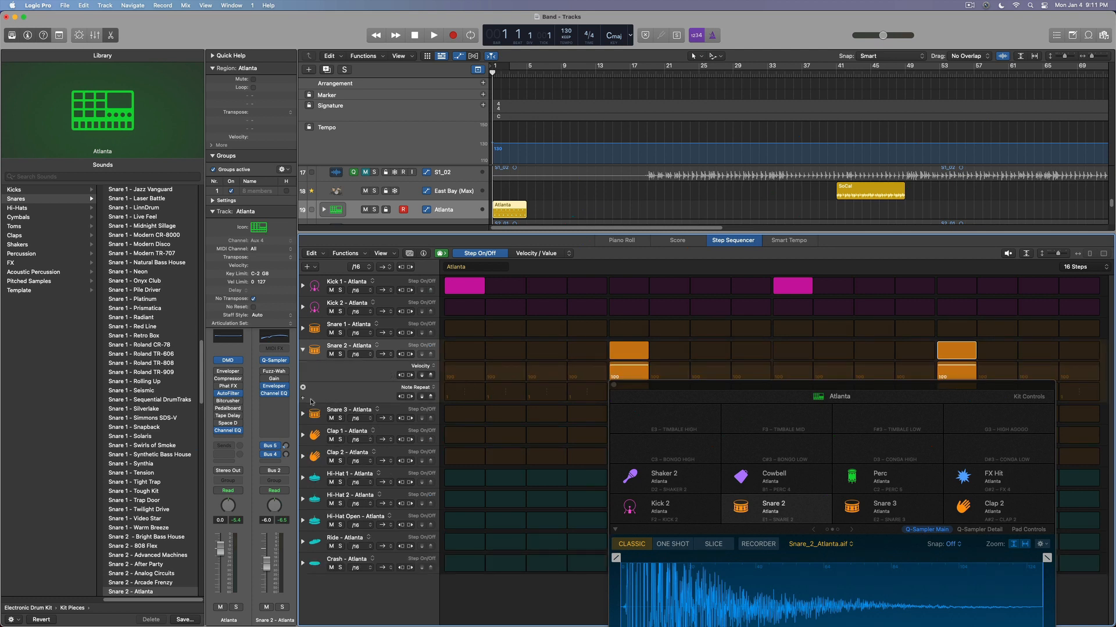
{"action": "left_click_drag", "start_coordinate": [702, 388], "coordinate": [680, 472]}
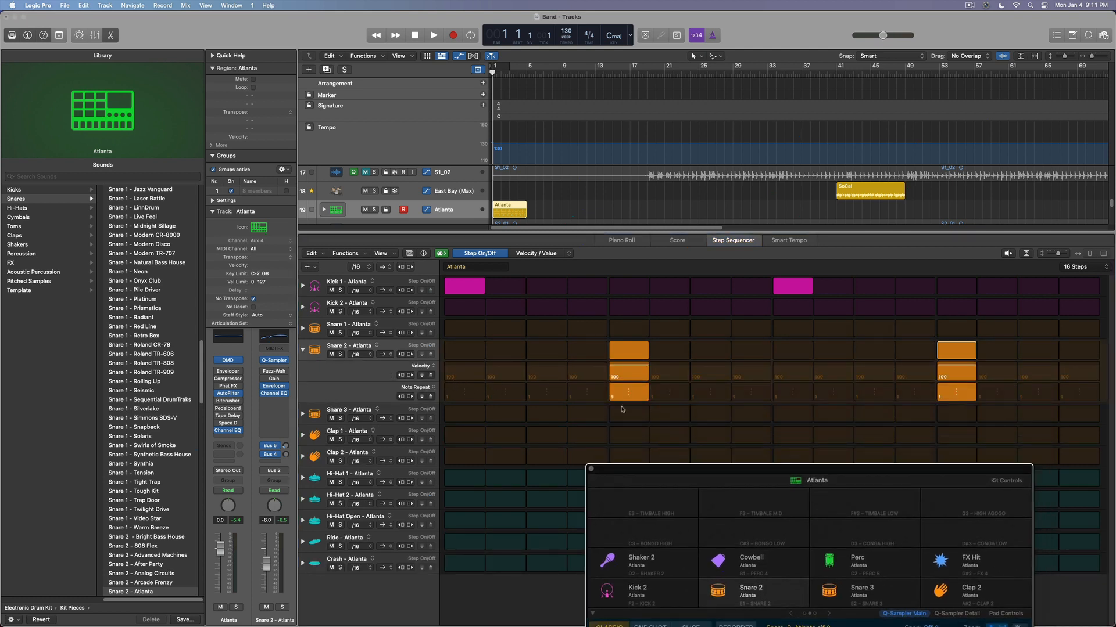
{"action": "left_click_drag", "start_coordinate": [621, 398], "coordinate": [621, 399]}
{"action": "left_click_drag", "start_coordinate": [962, 396], "coordinate": [962, 367]}
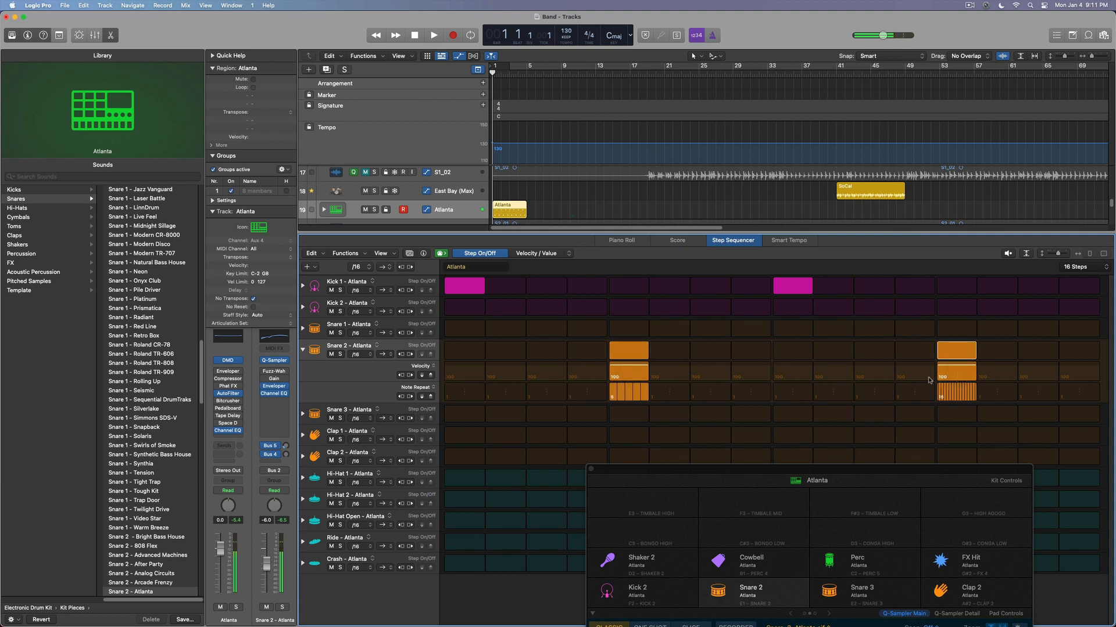
Play back the Atlanta pattern and try a Kick 2 hit on step 3.
{"action": "key", "text": "space"}
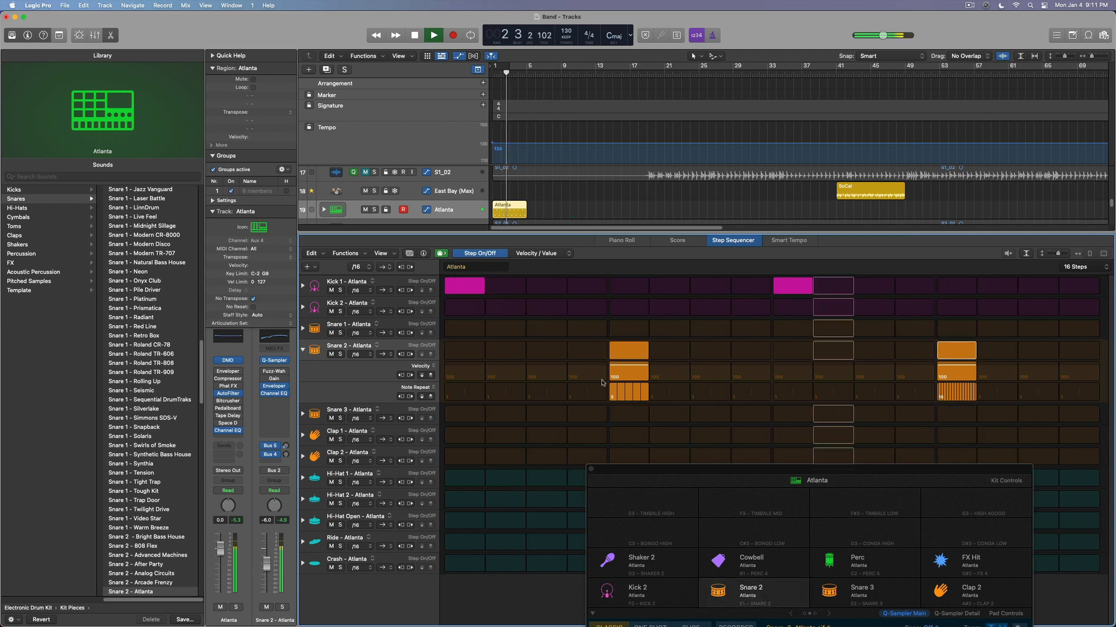
{"action": "key", "text": "space"}
{"action": "left_click", "coordinate": [546, 308]}
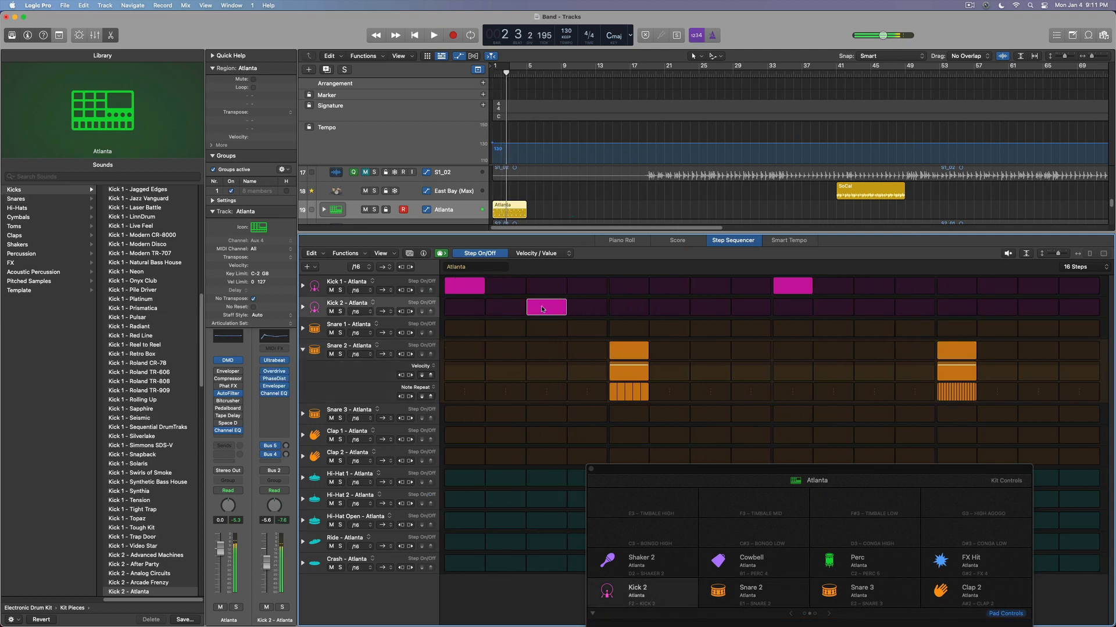
{"action": "left_click", "coordinate": [547, 308]}
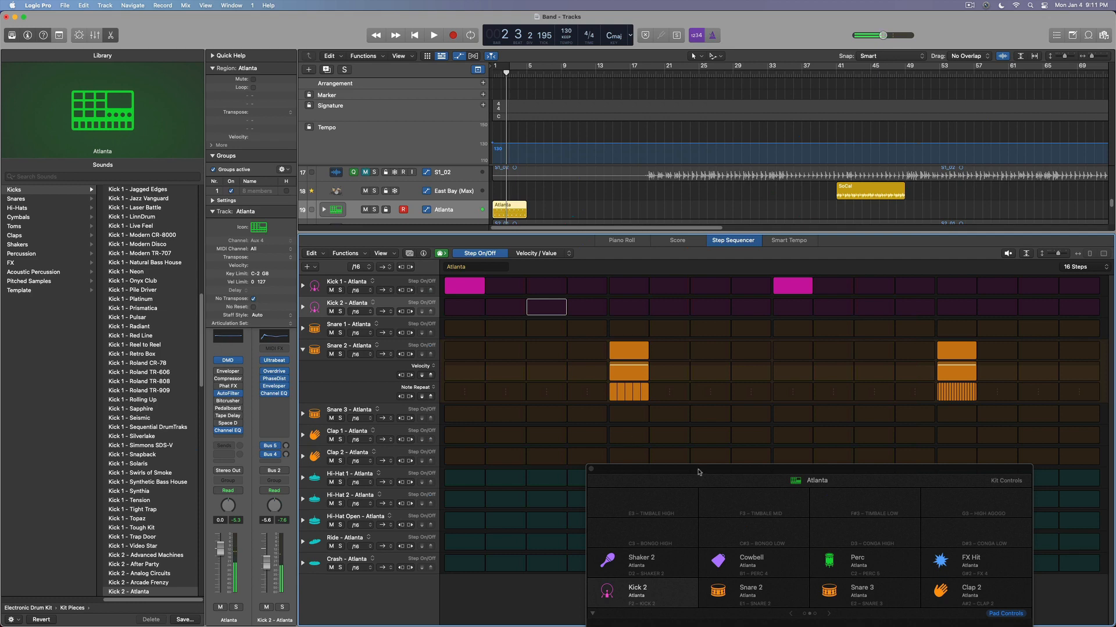
Close the Drum Machine Designer window and the Step Sequencer to give the full track list its space back.
{"action": "left_click_drag", "start_coordinate": [699, 473], "coordinate": [645, 292]}
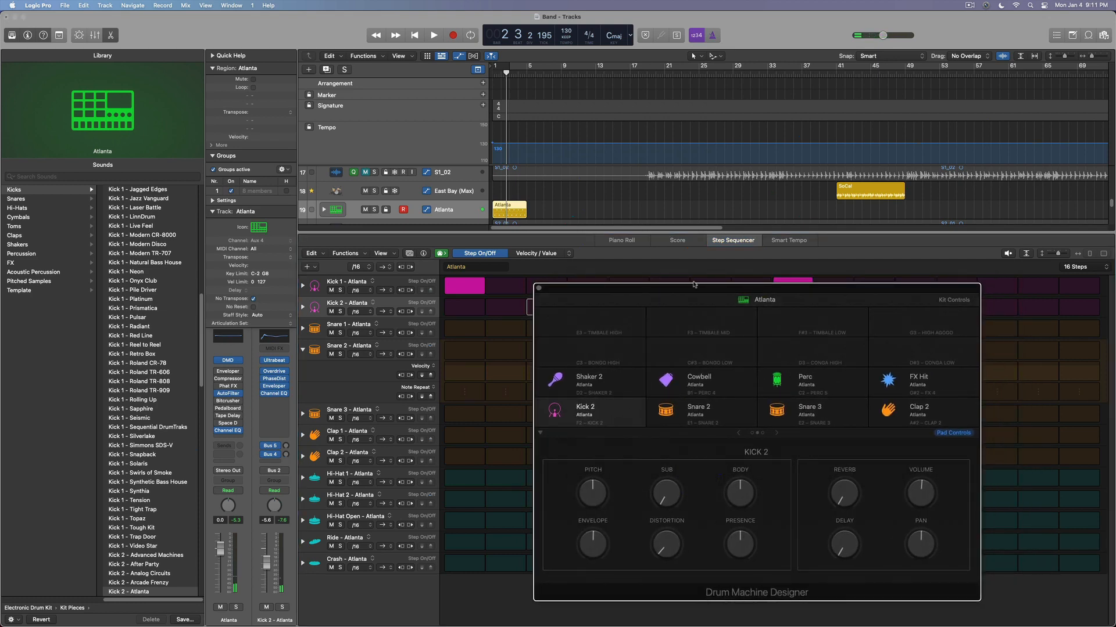
{"action": "left_click", "coordinate": [538, 289]}
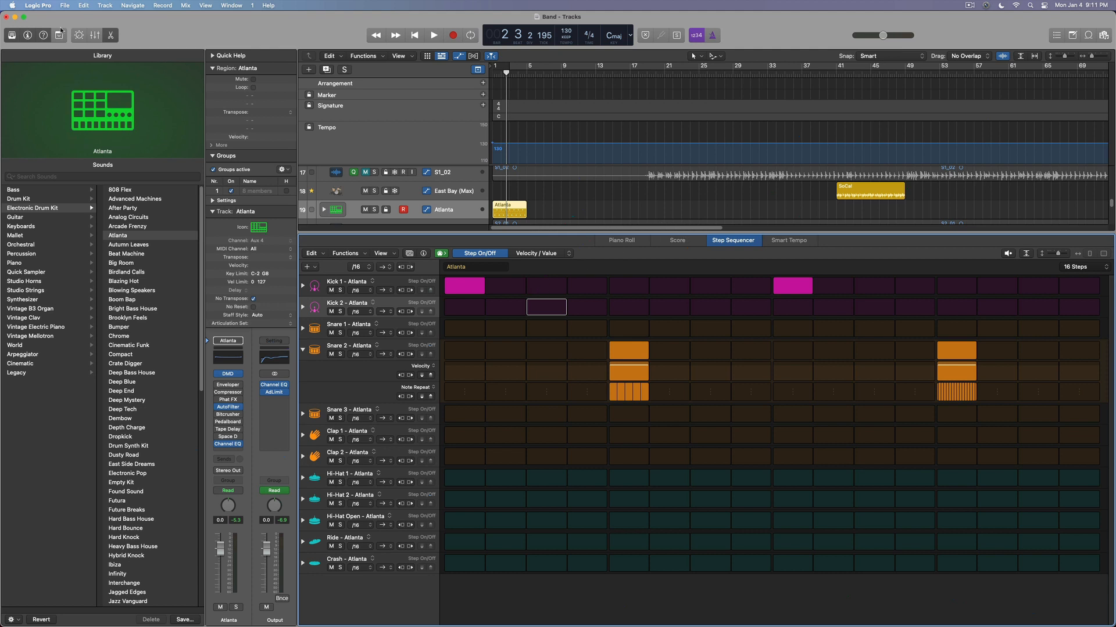
{"action": "left_click", "coordinate": [110, 35]}
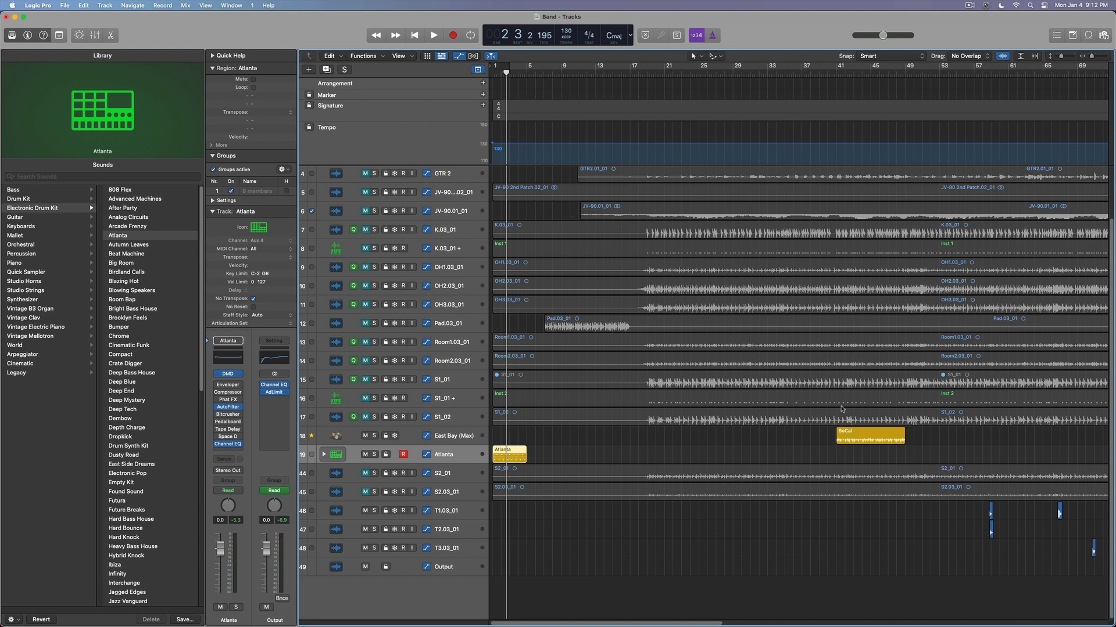
{"action": "mouse_move", "coordinate": [514, 437]}
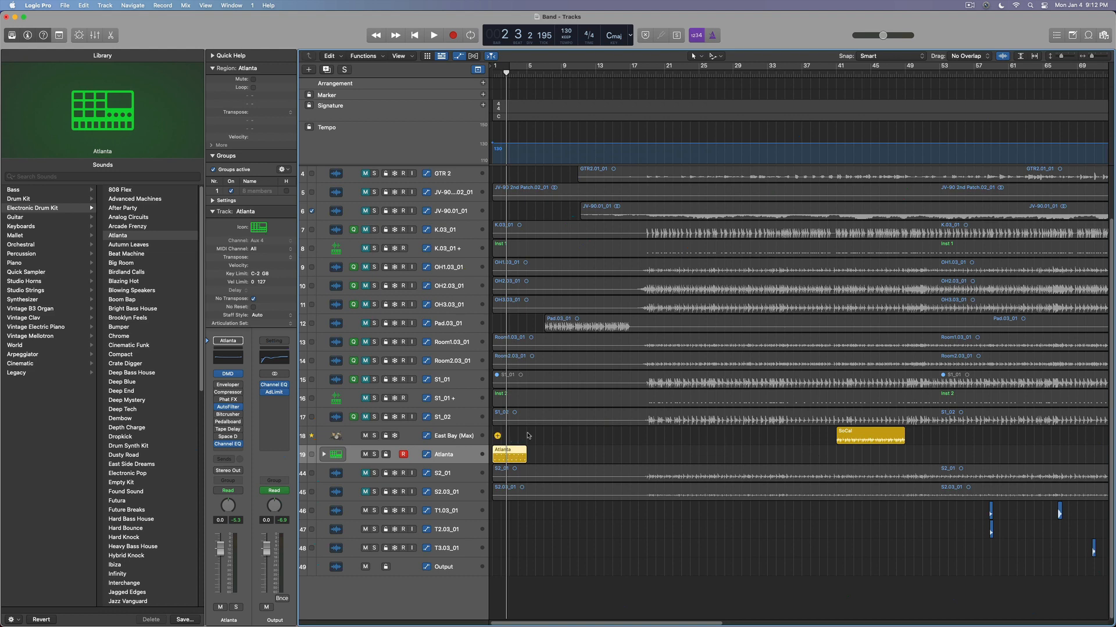